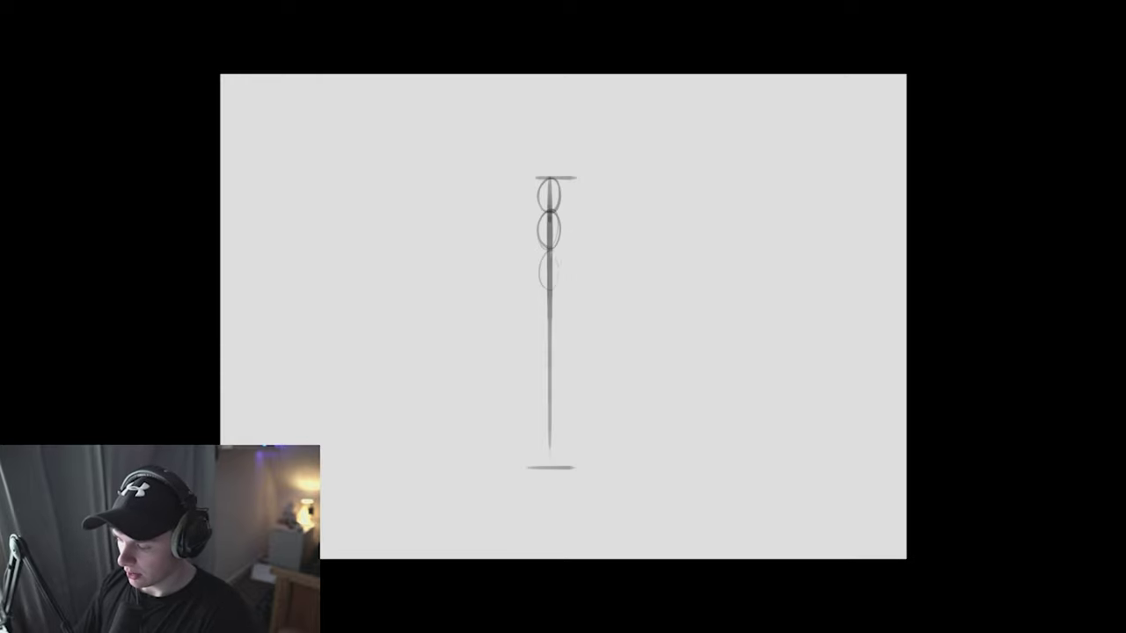
Add the third and fourth head ovals down the column and darken its top cap
{"action": "left_click_drag", "start_coordinate": [541, 253], "coordinate": [556, 288]}
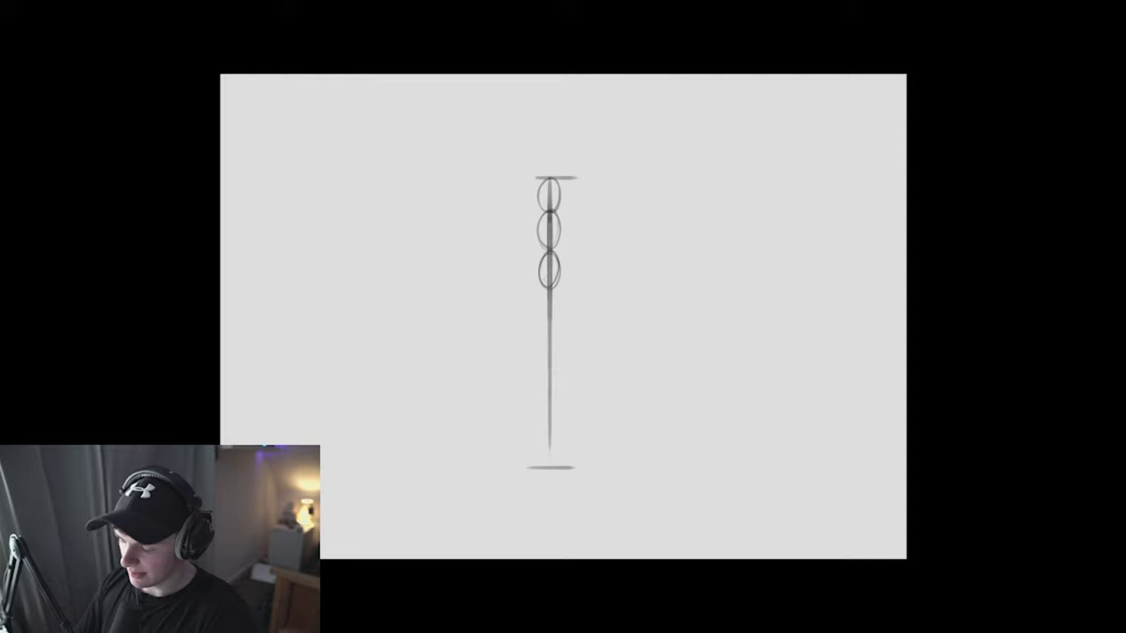
{"action": "mouse_move", "coordinate": [541, 295]}
{"action": "left_mouse_down"}
{"action": "mouse_move", "coordinate": [556, 329]}
{"action": "mouse_move", "coordinate": [561, 469]}
{"action": "left_mouse_up"}
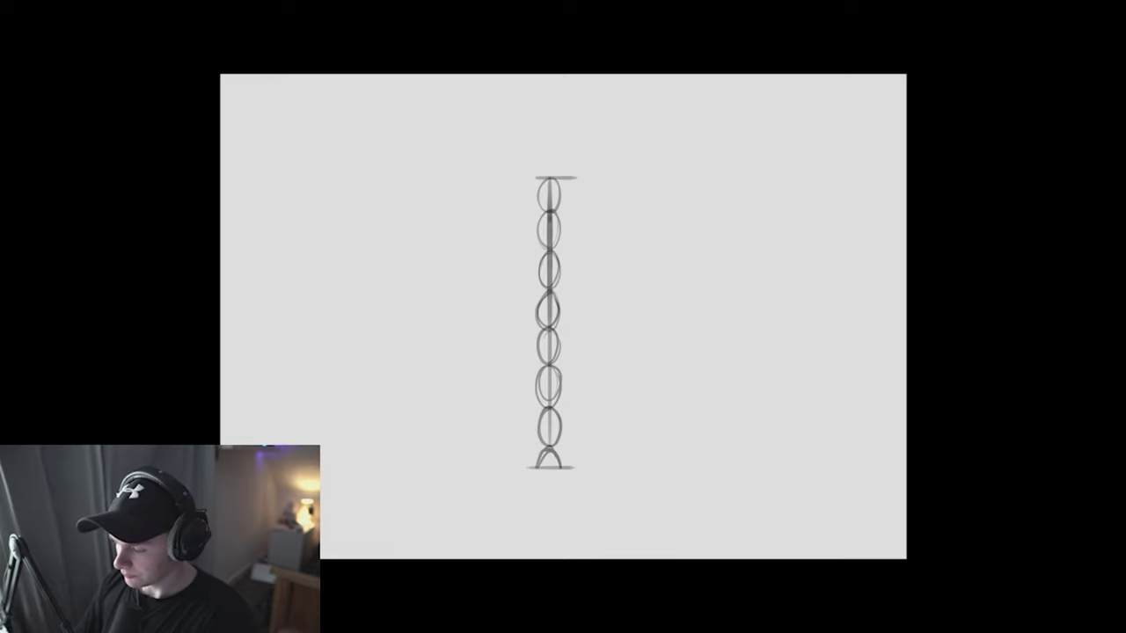
{"action": "left_click_drag", "start_coordinate": [555, 177], "coordinate": [529, 177]}
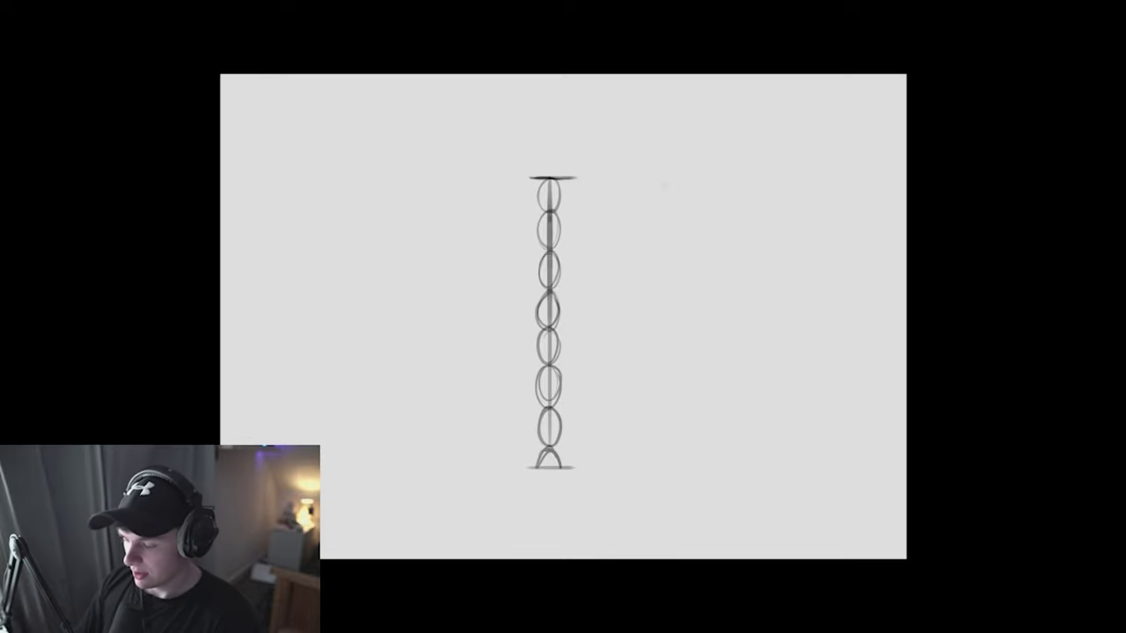
Draw a straight vertical line beside the column with a top cap, undoing the stray bottom cap
{"action": "left_click_drag", "start_coordinate": [669, 176], "coordinate": [669, 459], "text": "shift"}
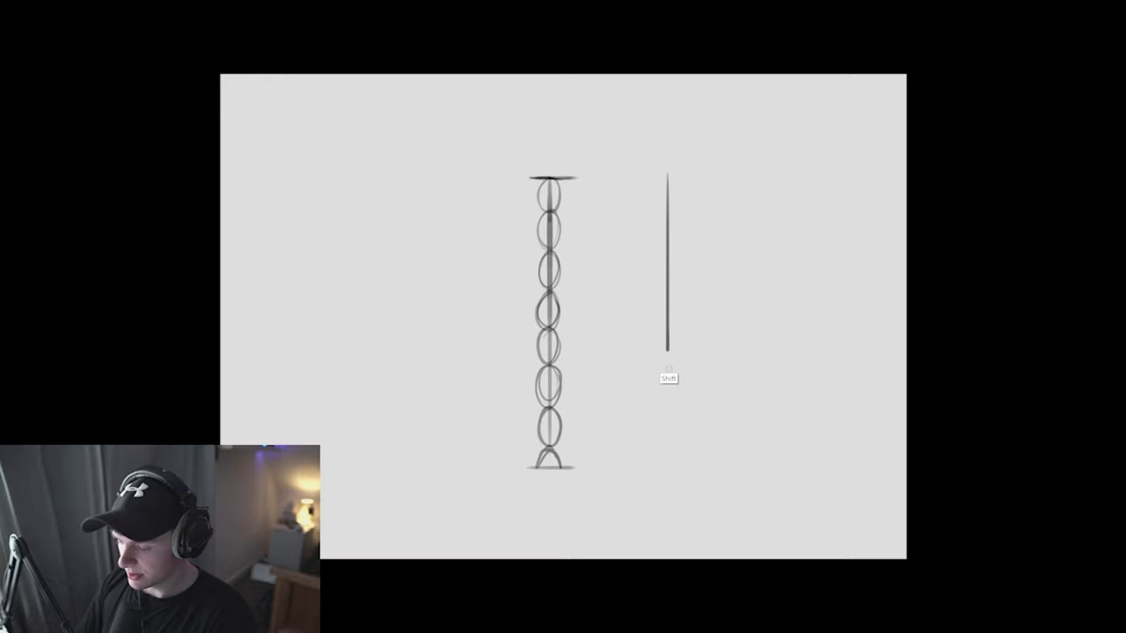
{"action": "left_click_drag", "start_coordinate": [649, 176], "coordinate": [697, 177]}
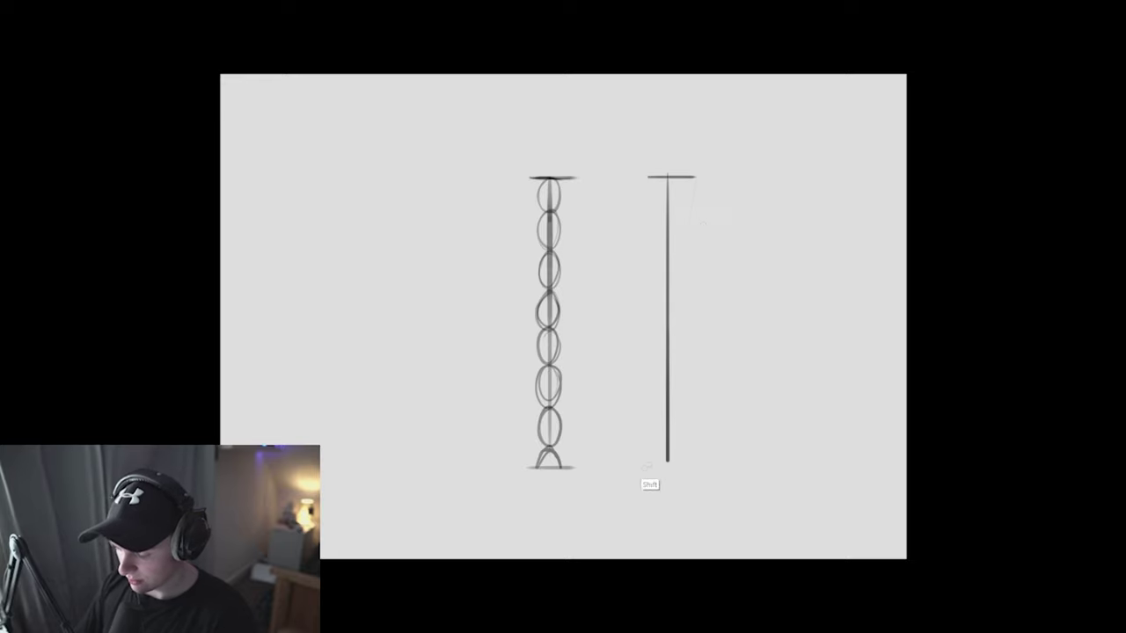
{"action": "left_click_drag", "start_coordinate": [643, 468], "coordinate": [699, 469]}
{"action": "key", "text": "ctrl+z"}
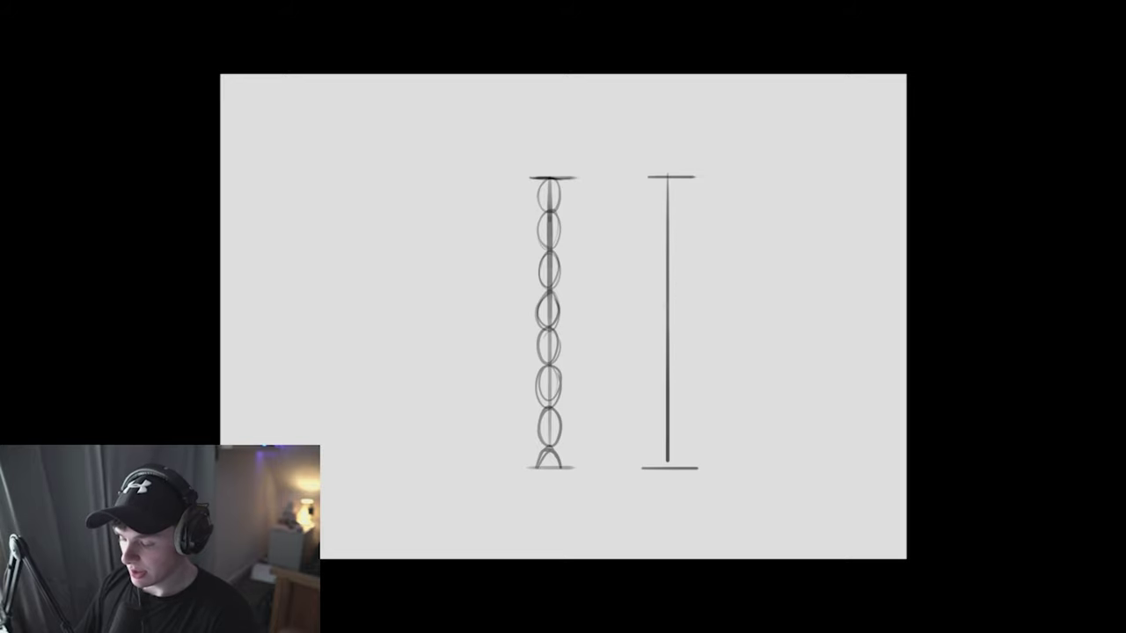
Mark the line's halfway crossbar, landmark ticks near top and bottom, and a landmark dot
{"action": "left_click_drag", "start_coordinate": [628, 307], "coordinate": [721, 308]}
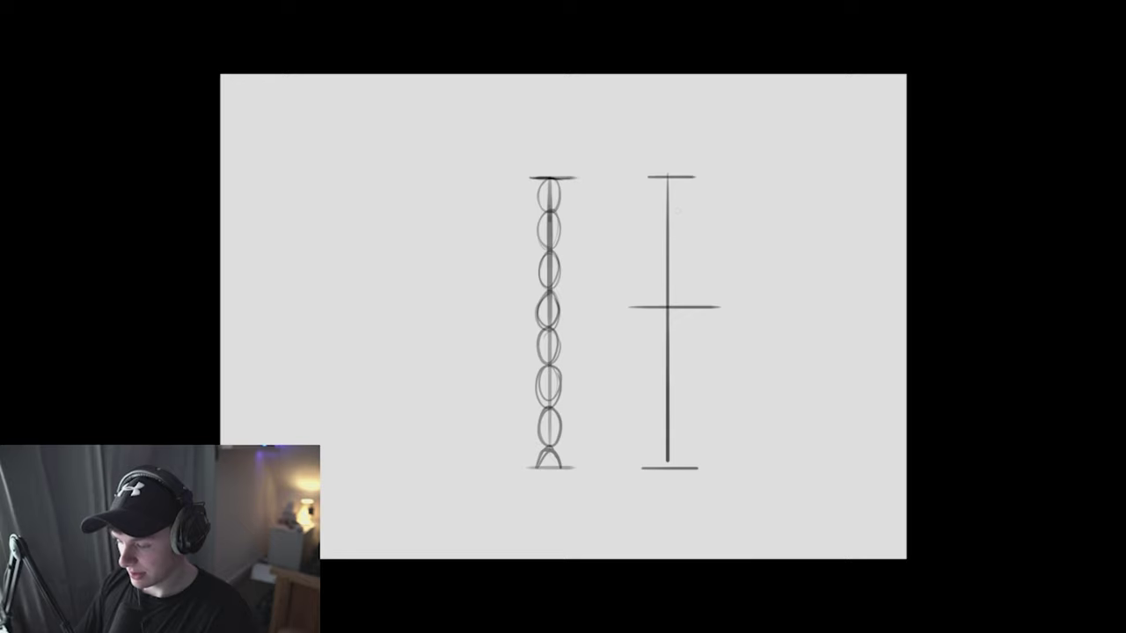
{"action": "left_click_drag", "start_coordinate": [659, 213], "coordinate": [678, 213]}
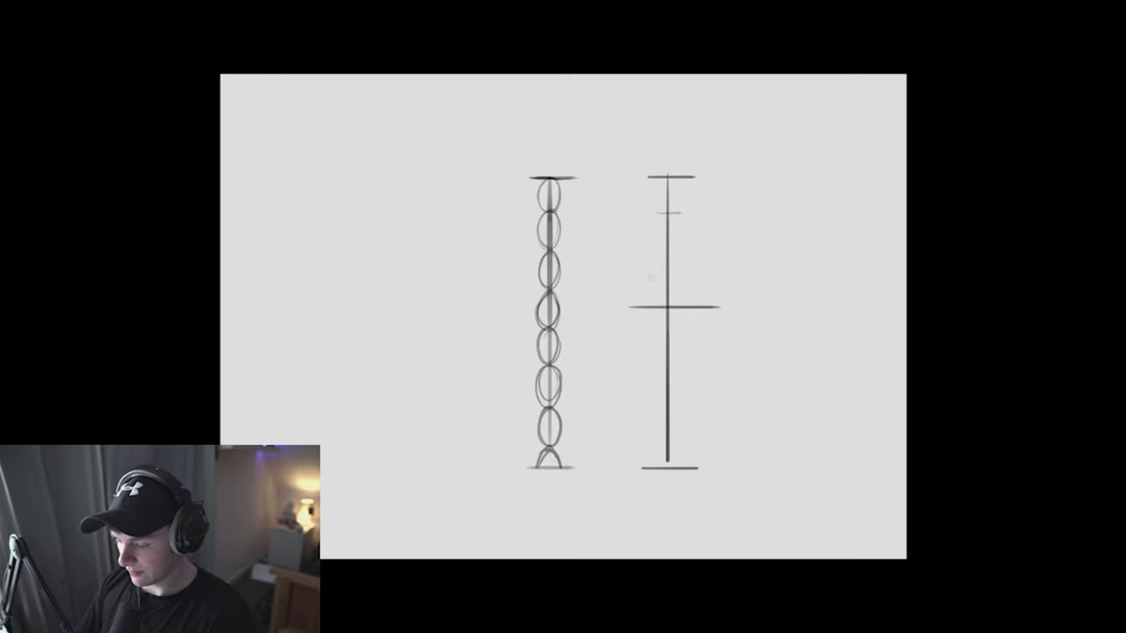
{"action": "left_click_drag", "start_coordinate": [658, 281], "coordinate": [681, 281]}
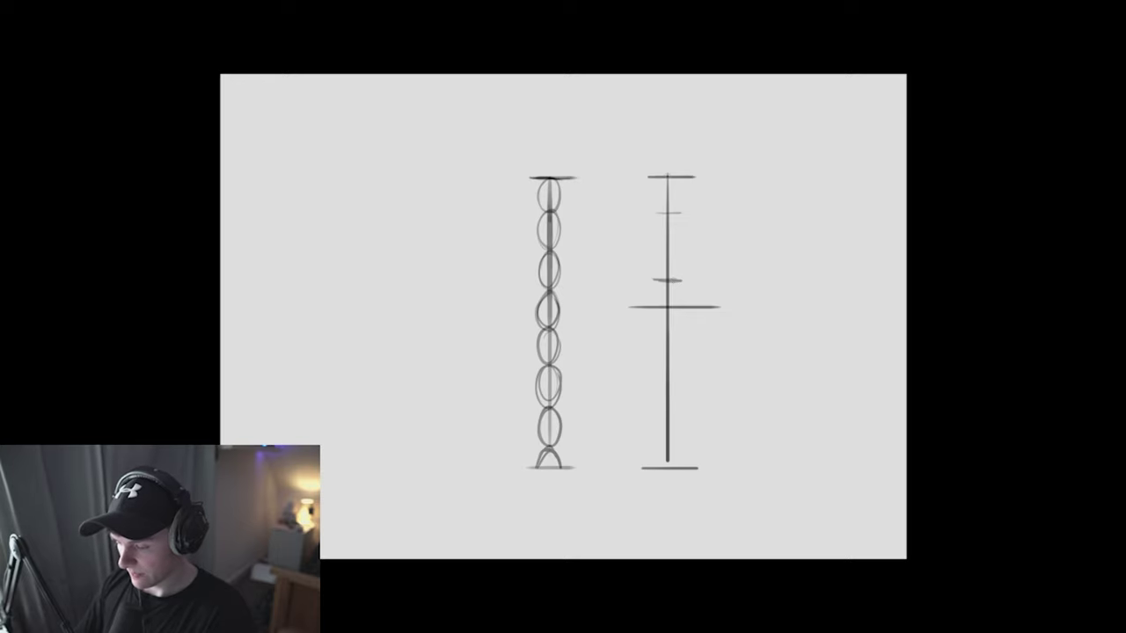
{"action": "left_click", "coordinate": [667, 279]}
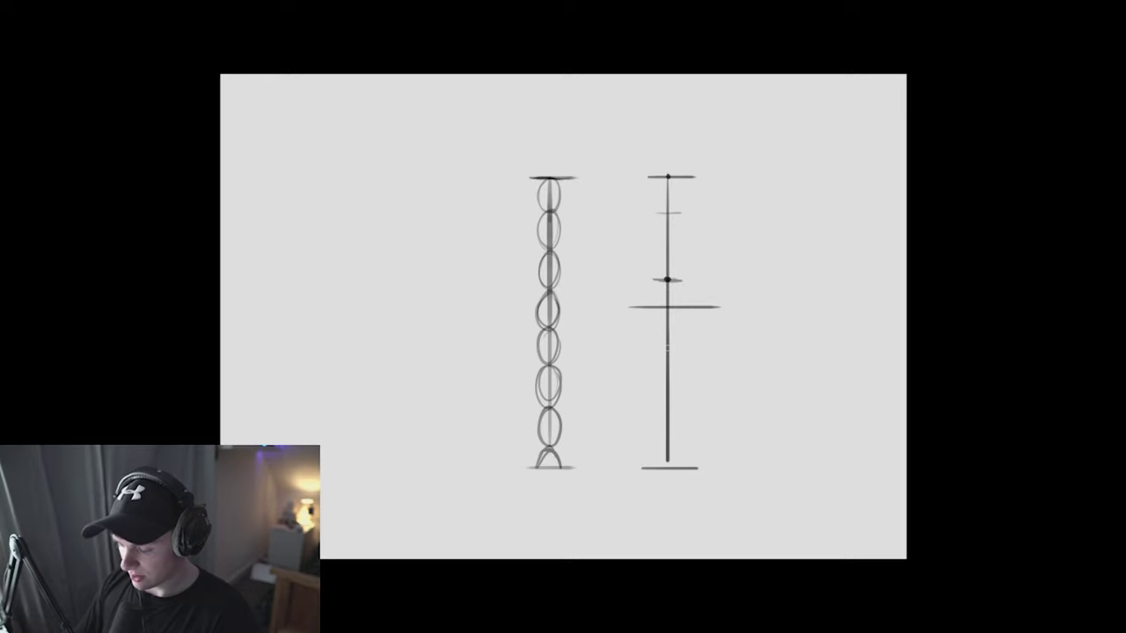
{"action": "left_click_drag", "start_coordinate": [658, 348], "coordinate": [681, 348]}
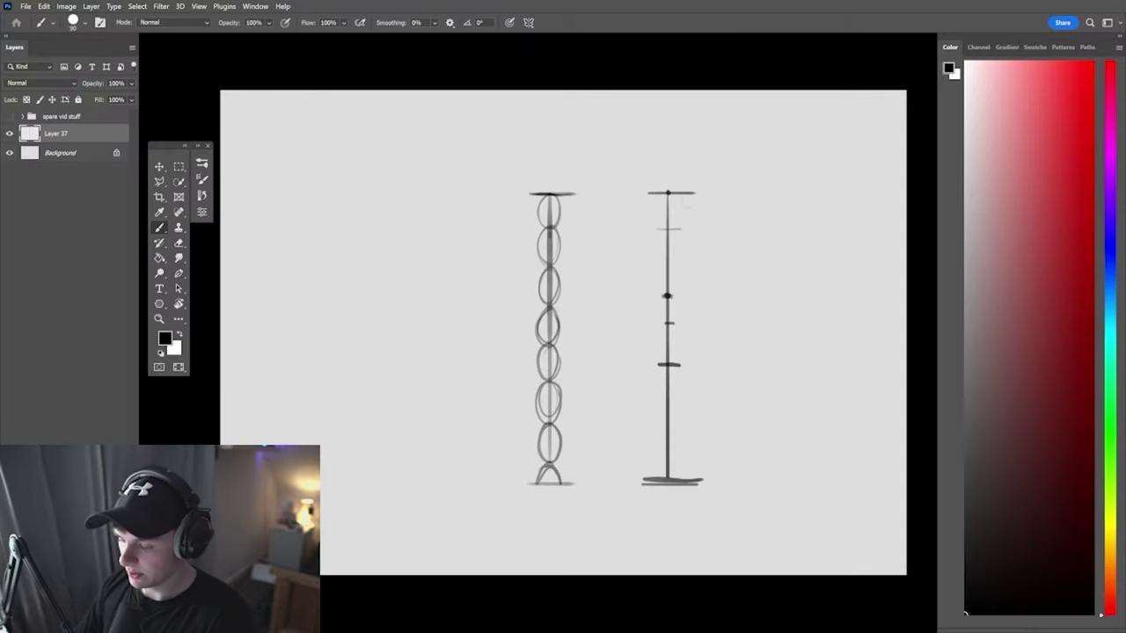
Sketch the second figure's head oval, redrawn once, plus ribcage sides and shoulder joints
{"action": "left_click_drag", "start_coordinate": [666, 196], "coordinate": [668, 232]}
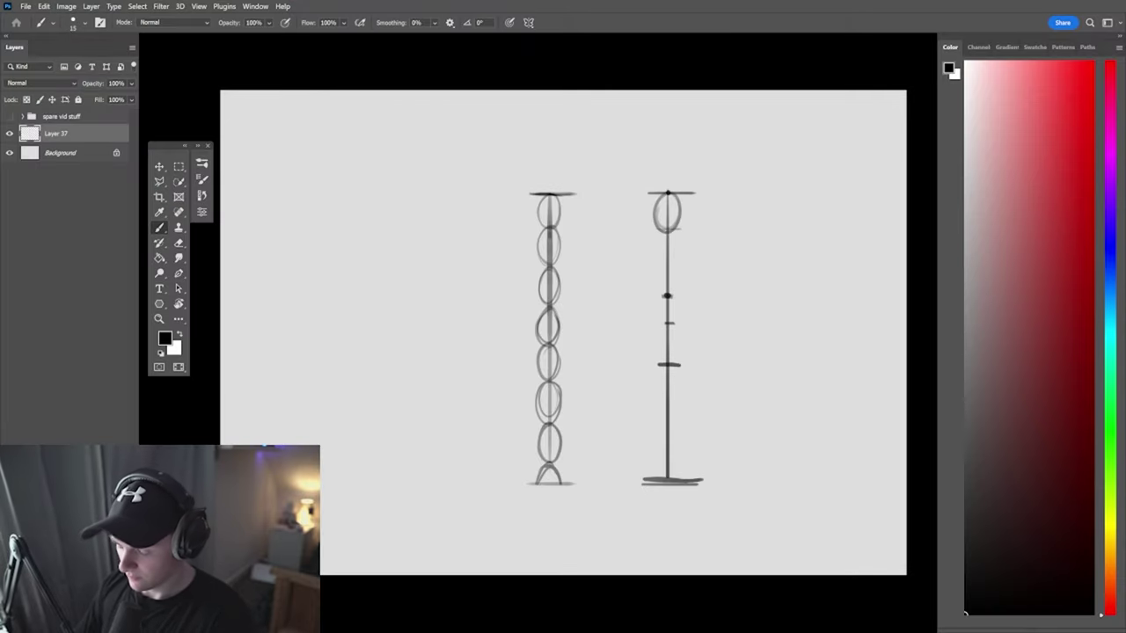
{"action": "key", "text": "ctrl+z"}
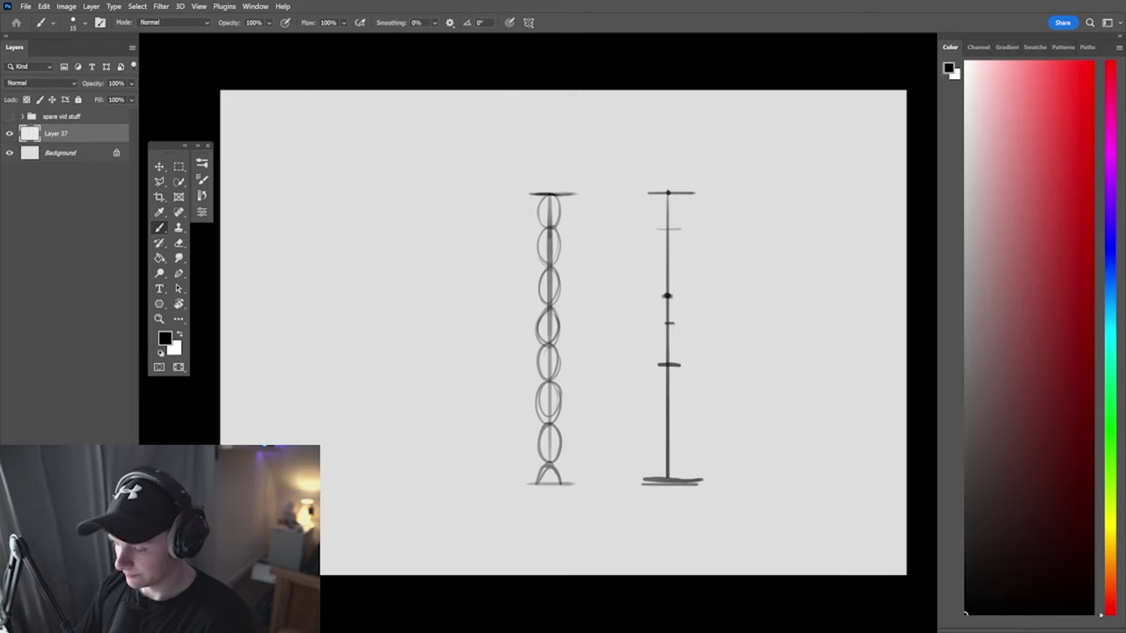
{"action": "left_click_drag", "start_coordinate": [667, 195], "coordinate": [663, 232]}
{"action": "mouse_move", "coordinate": [666, 195]}
{"action": "left_mouse_down"}
{"action": "mouse_move", "coordinate": [676, 239]}
{"action": "mouse_move", "coordinate": [658, 294]}
{"action": "left_mouse_up"}
{"action": "left_click_drag", "start_coordinate": [660, 243], "coordinate": [656, 294]}
{"action": "left_click_drag", "start_coordinate": [683, 241], "coordinate": [683, 287]}
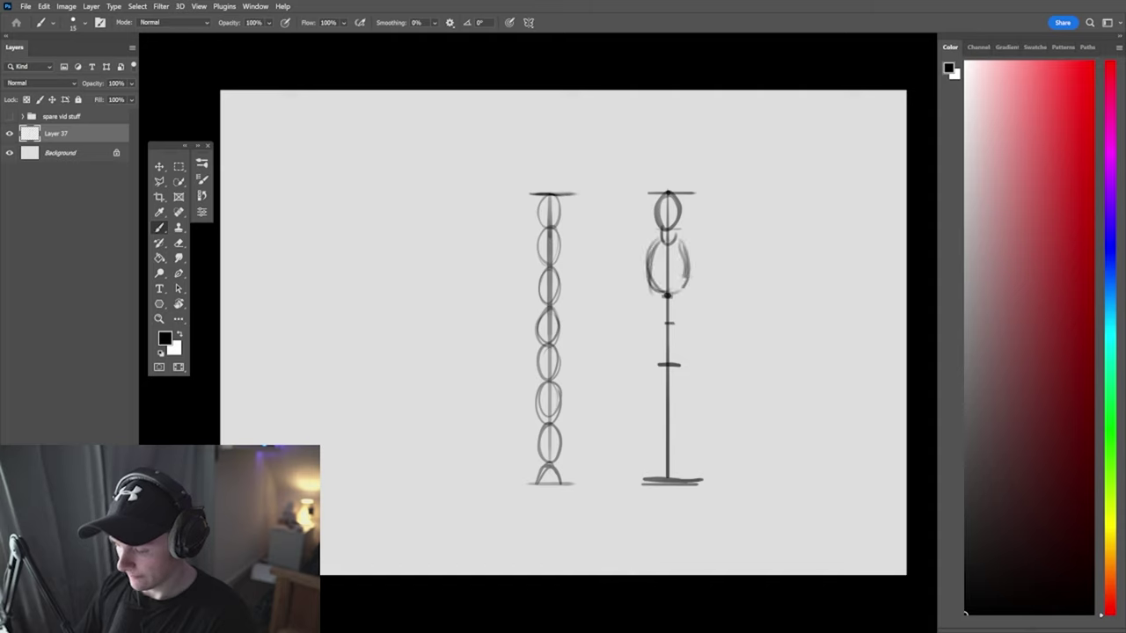
{"action": "mouse_move", "coordinate": [644, 237]}
{"action": "left_mouse_down"}
{"action": "mouse_move", "coordinate": [646, 253]}
{"action": "mouse_move", "coordinate": [694, 250]}
{"action": "mouse_move", "coordinate": [637, 302]}
{"action": "left_mouse_up"}
Sketch both upper arms, a pelvis-level spine dot, and both forearms
{"action": "left_click_drag", "start_coordinate": [646, 255], "coordinate": [646, 299]}
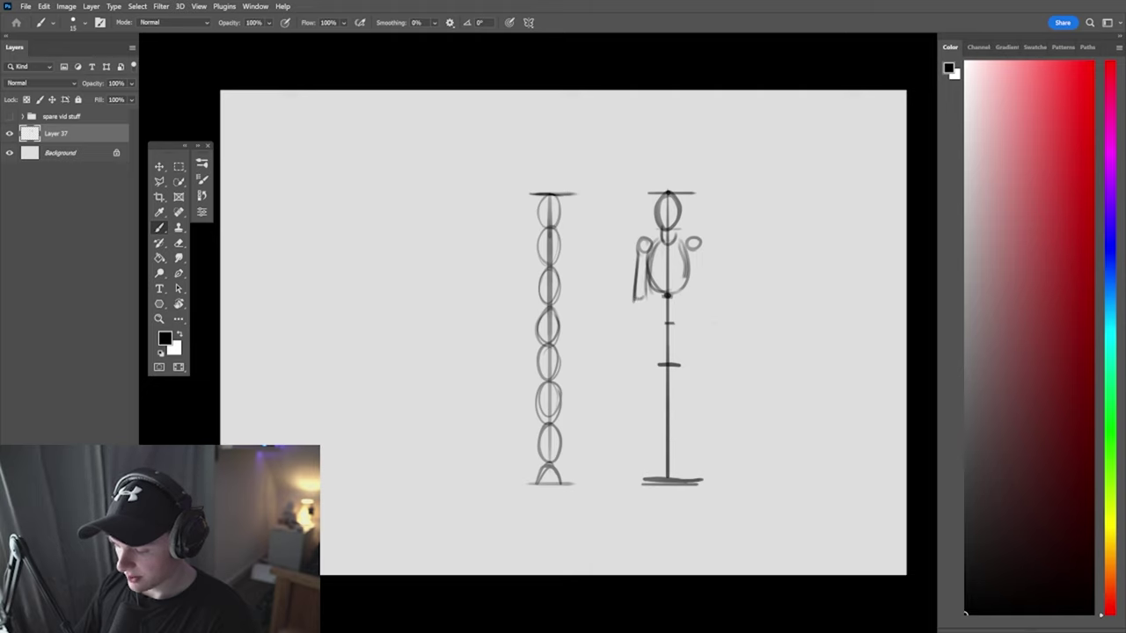
{"action": "left_click_drag", "start_coordinate": [691, 252], "coordinate": [695, 299]}
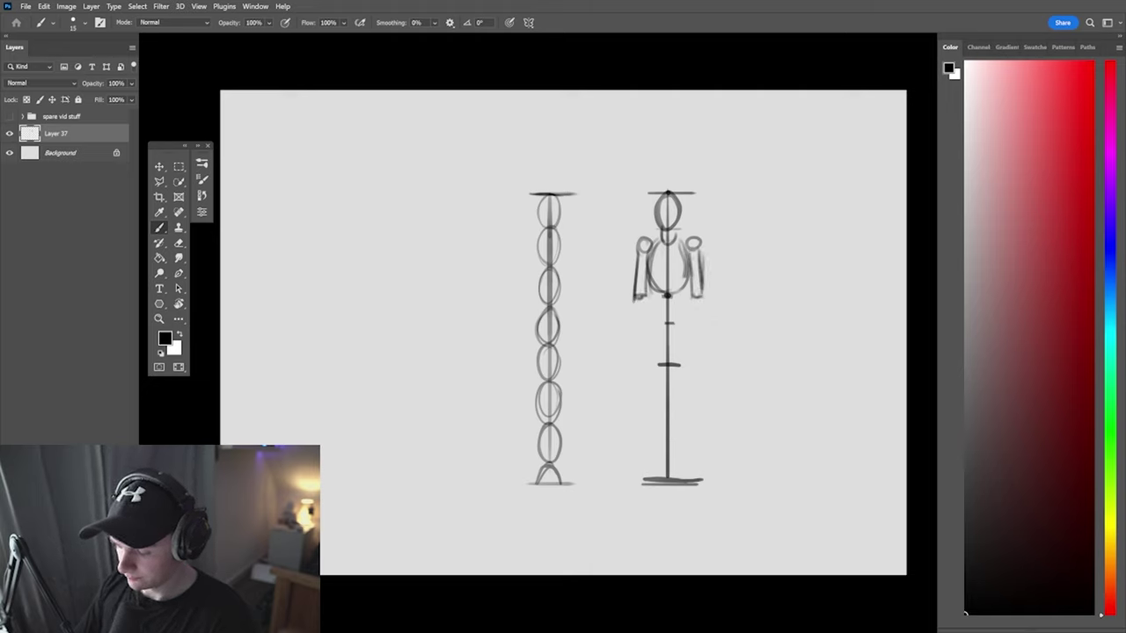
{"action": "left_click", "coordinate": [666, 295]}
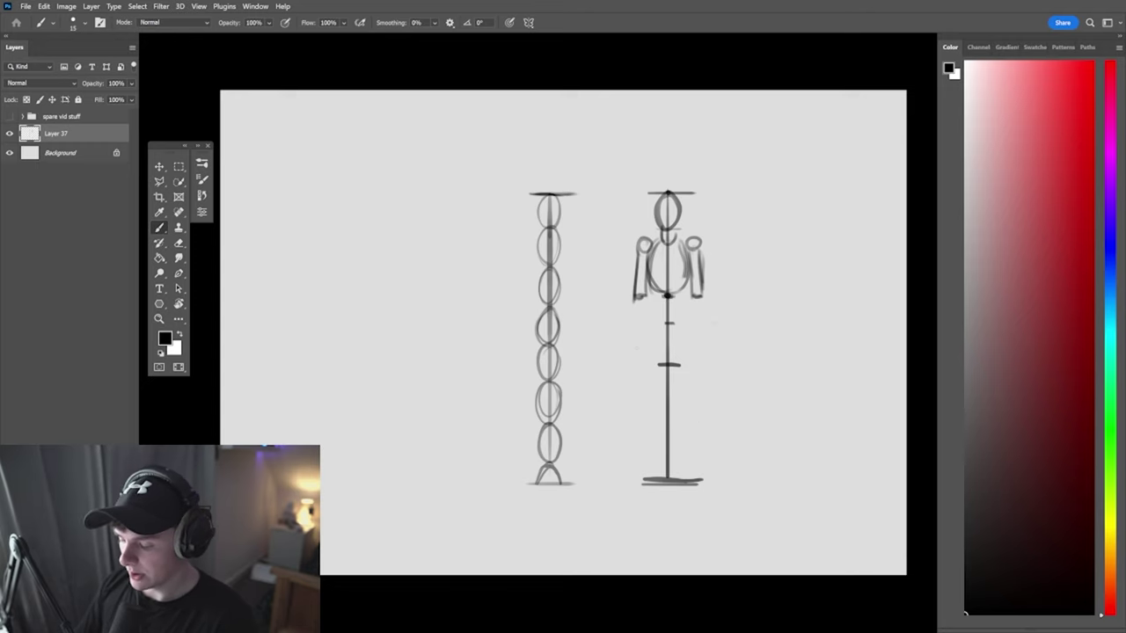
{"action": "left_click_drag", "start_coordinate": [634, 306], "coordinate": [640, 362]}
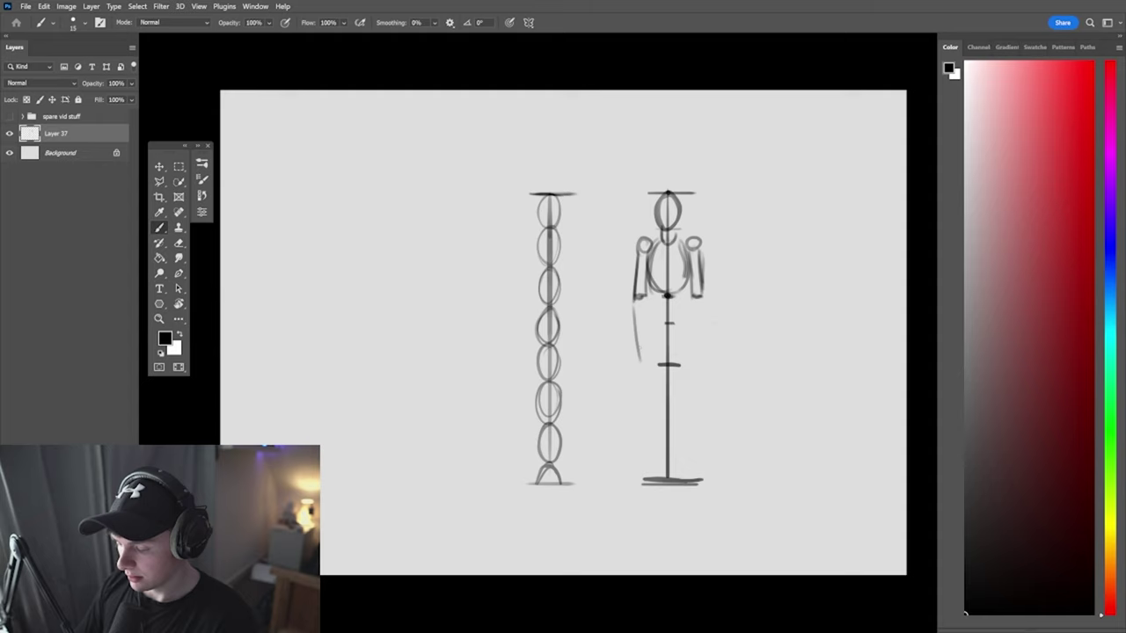
{"action": "left_click_drag", "start_coordinate": [645, 310], "coordinate": [642, 371]}
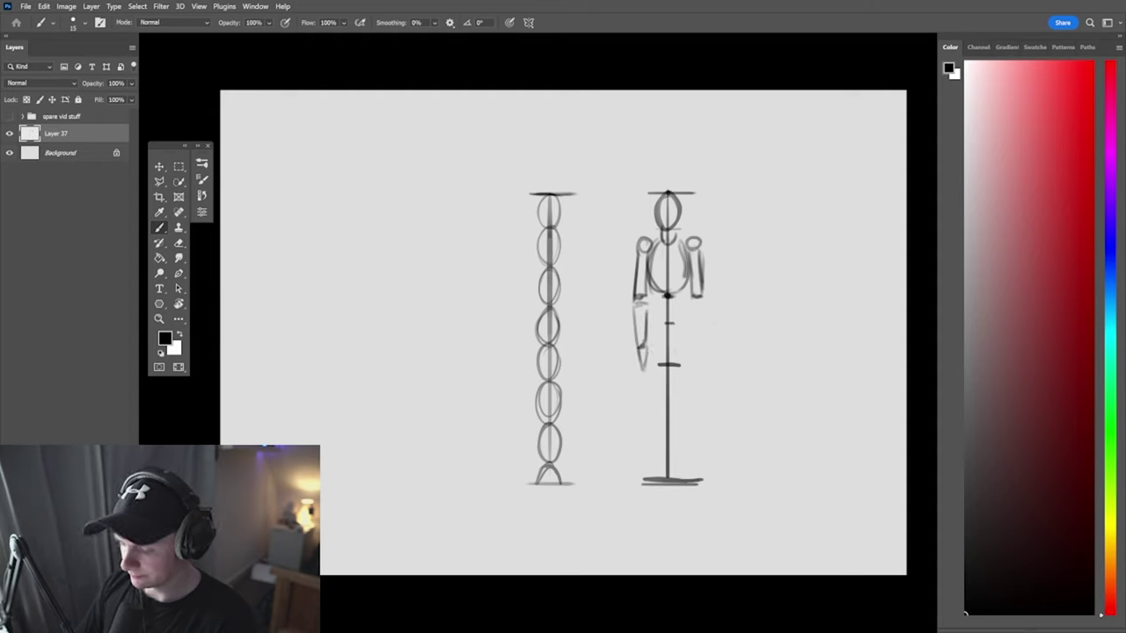
{"action": "left_click_drag", "start_coordinate": [690, 304], "coordinate": [695, 347]}
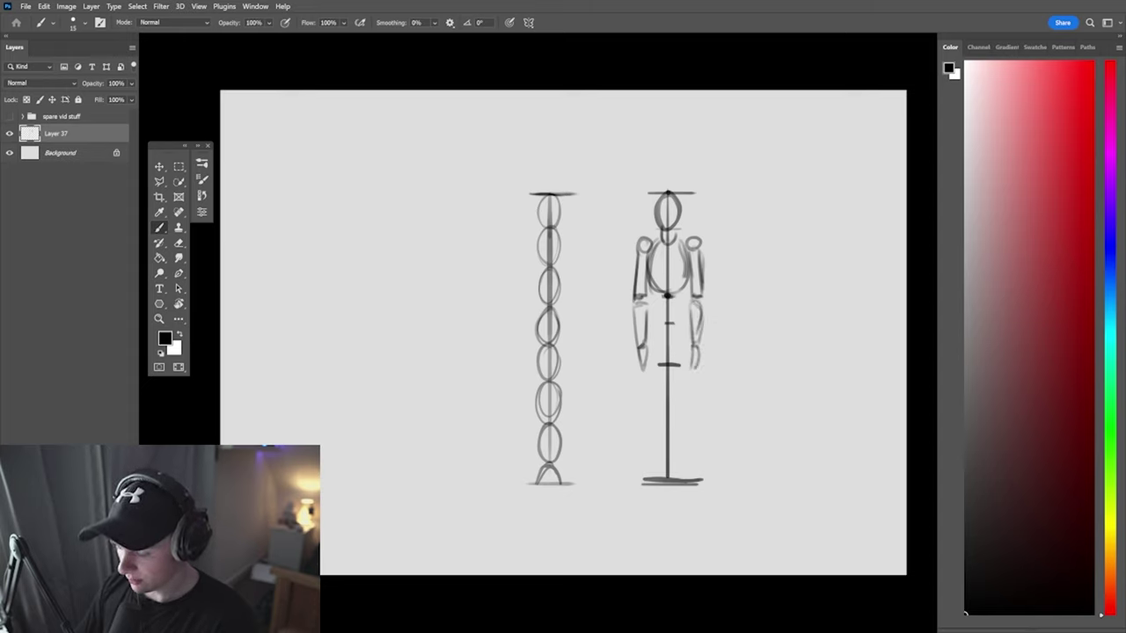
Draw the pelvis oval, both thighs, knees, lower legs and feet on the second figure
{"action": "mouse_move", "coordinate": [662, 290]}
{"action": "left_mouse_down"}
{"action": "mouse_move", "coordinate": [669, 313]}
{"action": "mouse_move", "coordinate": [659, 310]}
{"action": "mouse_move", "coordinate": [684, 311]}
{"action": "mouse_move", "coordinate": [672, 310]}
{"action": "mouse_move", "coordinate": [663, 334]}
{"action": "mouse_move", "coordinate": [688, 336]}
{"action": "mouse_move", "coordinate": [688, 312]}
{"action": "left_mouse_up"}
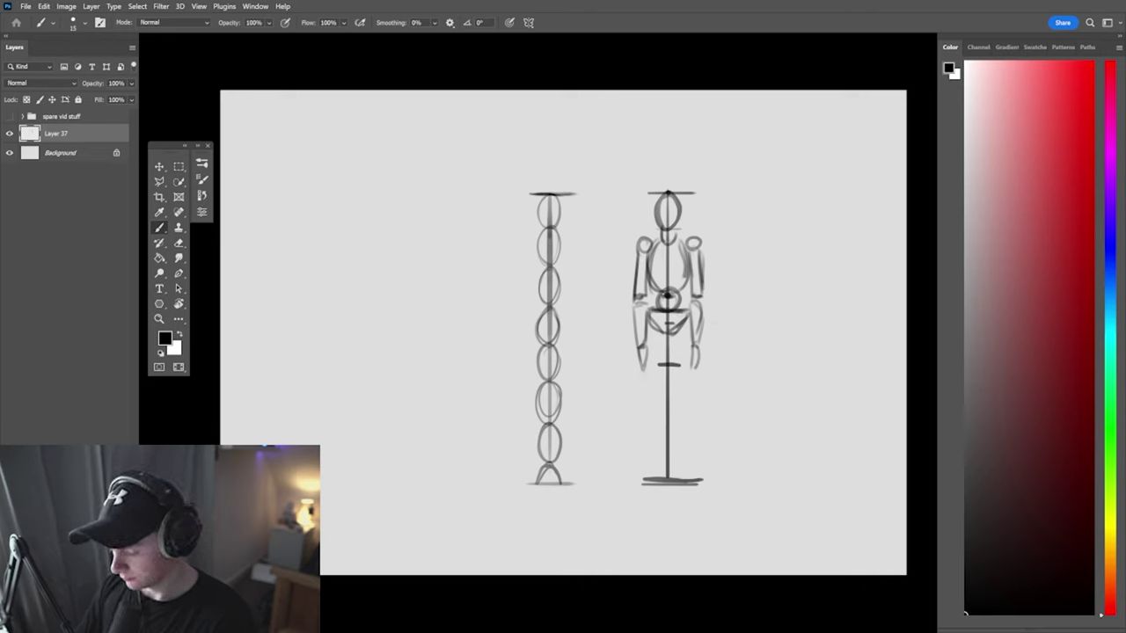
{"action": "mouse_move", "coordinate": [647, 318]}
{"action": "left_mouse_down"}
{"action": "mouse_move", "coordinate": [647, 403]}
{"action": "mouse_move", "coordinate": [658, 390]}
{"action": "left_mouse_up"}
{"action": "left_click_drag", "start_coordinate": [663, 334], "coordinate": [665, 367]}
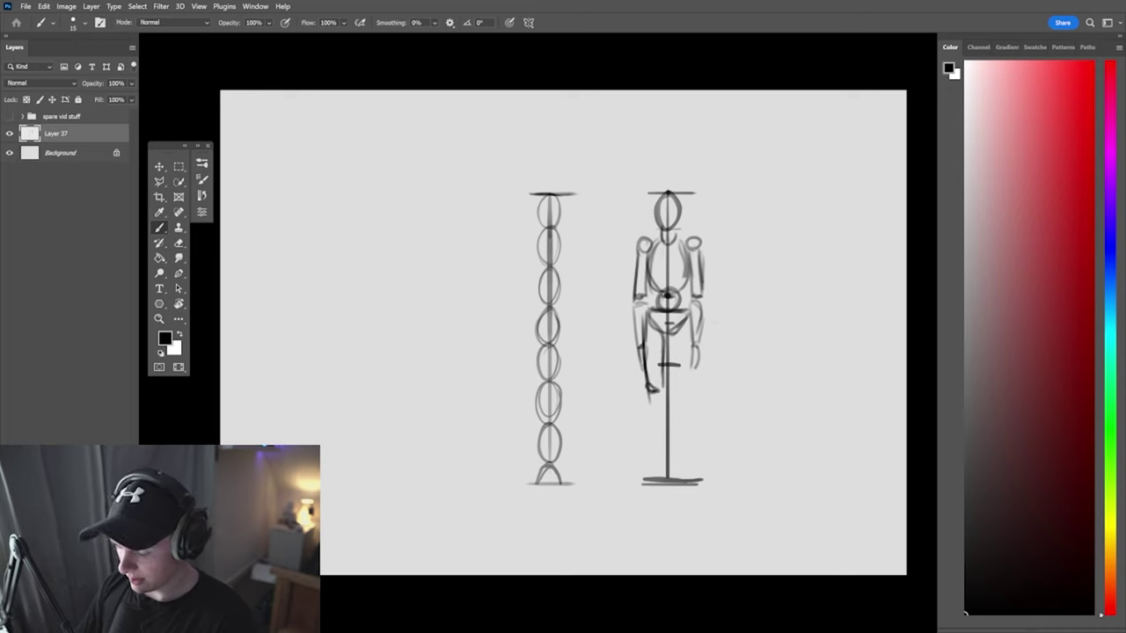
{"action": "left_click_drag", "start_coordinate": [672, 334], "coordinate": [672, 392]}
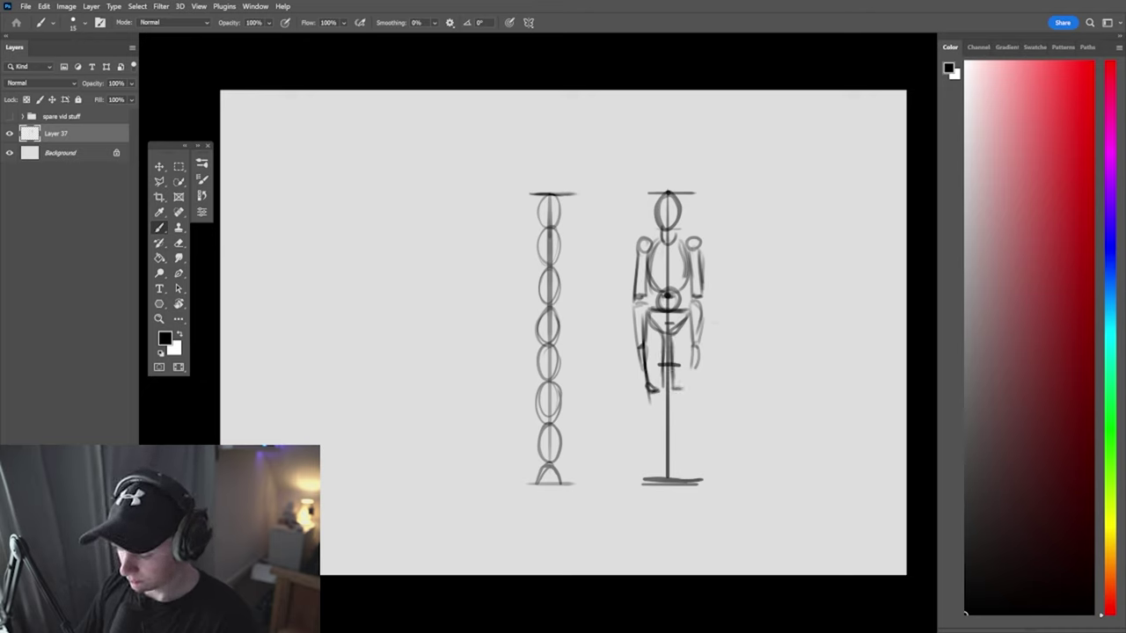
{"action": "mouse_move", "coordinate": [690, 326]}
{"action": "left_mouse_down"}
{"action": "mouse_move", "coordinate": [686, 390]}
{"action": "mouse_move", "coordinate": [651, 462]}
{"action": "left_mouse_up"}
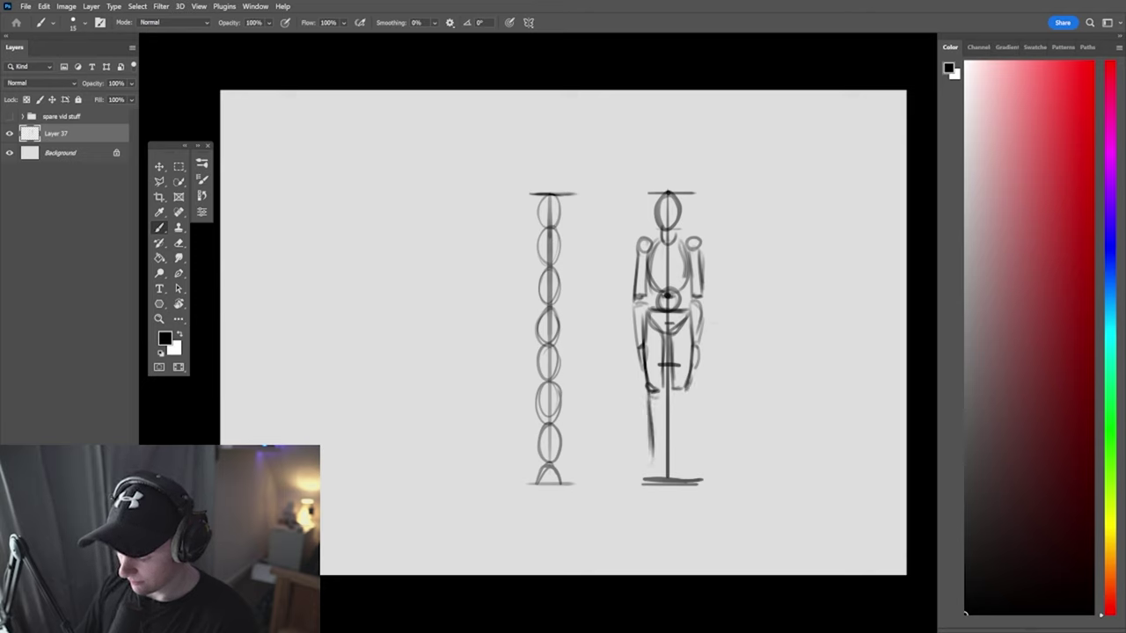
{"action": "mouse_move", "coordinate": [670, 389]}
{"action": "left_mouse_down"}
{"action": "mouse_move", "coordinate": [684, 397]}
{"action": "mouse_move", "coordinate": [689, 461]}
{"action": "mouse_move", "coordinate": [661, 457]}
{"action": "left_mouse_up"}
{"action": "left_click_drag", "start_coordinate": [660, 413], "coordinate": [661, 466]}
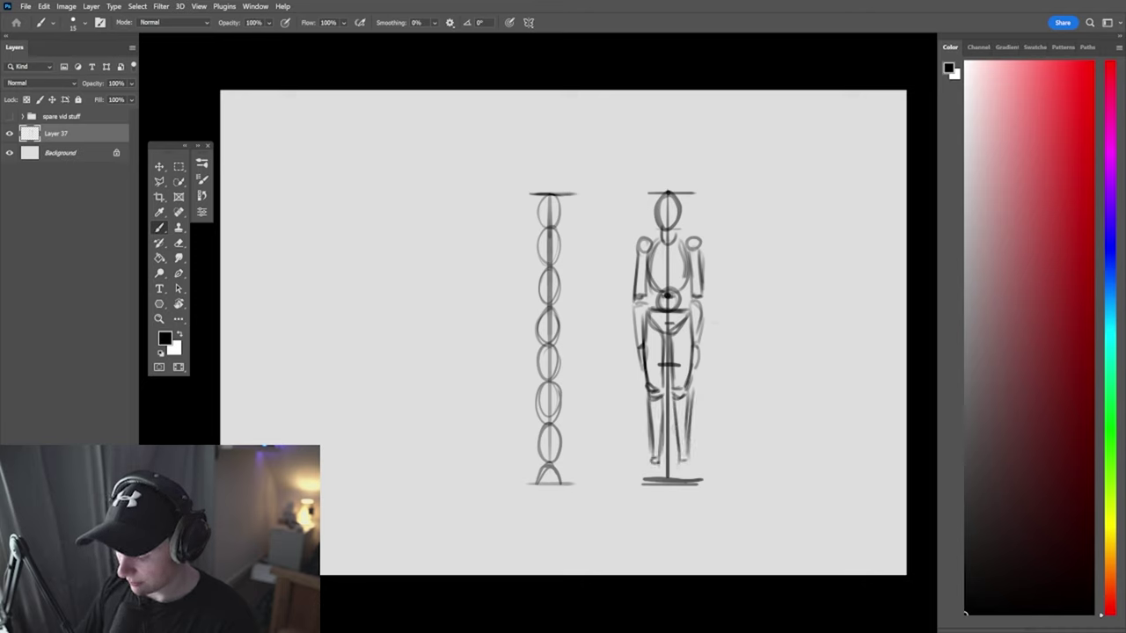
{"action": "left_click_drag", "start_coordinate": [674, 461], "coordinate": [688, 475]}
{"action": "left_click_drag", "start_coordinate": [685, 465], "coordinate": [699, 477]}
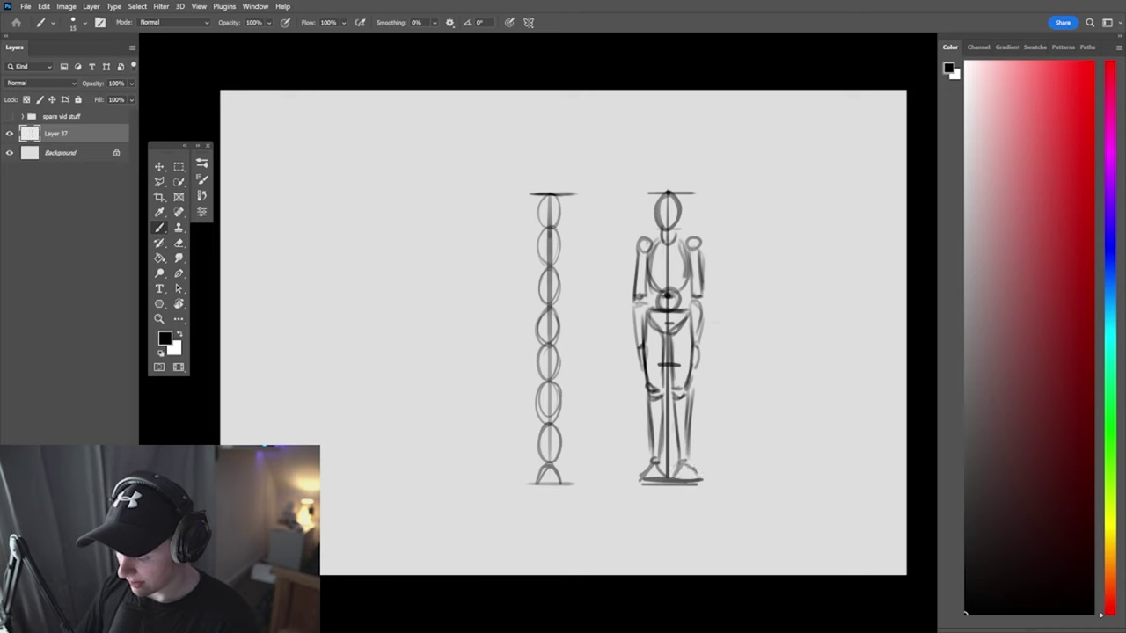
Draw the shoulder line and head cap line, and begin a head-count label above the column
{"action": "left_click_drag", "start_coordinate": [639, 241], "coordinate": [703, 241]}
{"action": "left_click_drag", "start_coordinate": [642, 241], "coordinate": [707, 240]}
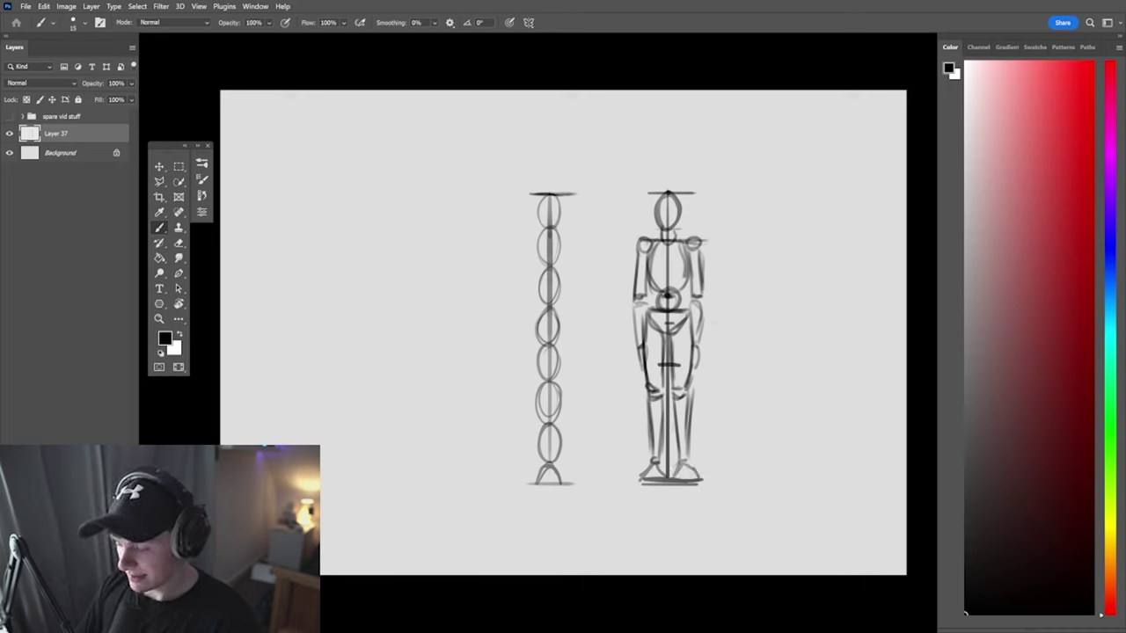
{"action": "left_click_drag", "start_coordinate": [638, 194], "coordinate": [693, 194]}
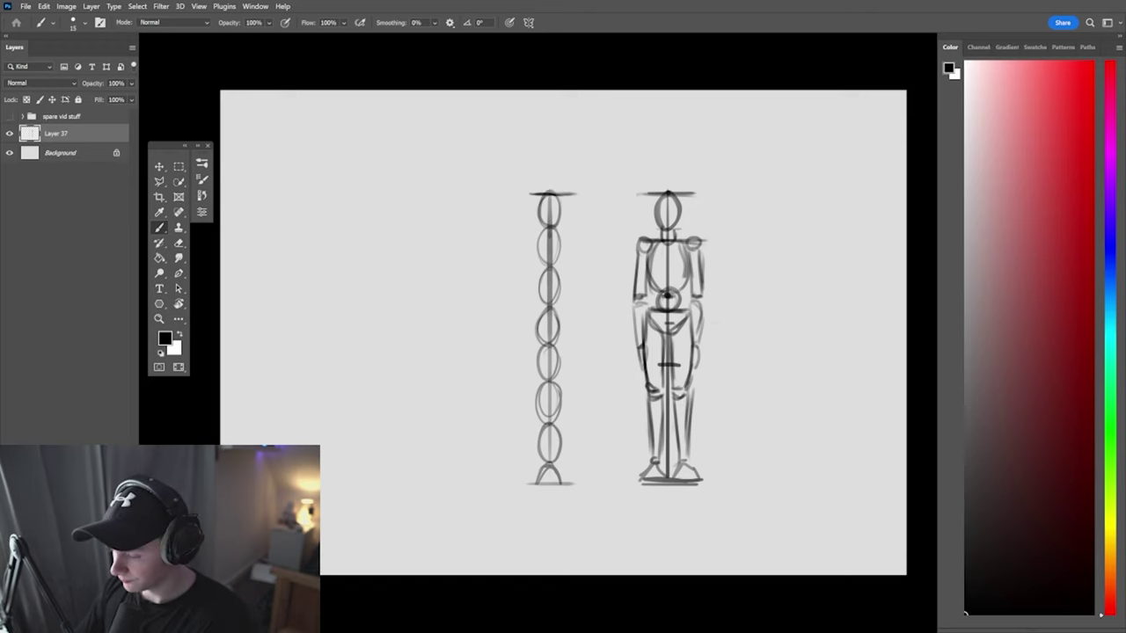
{"action": "left_click_drag", "start_coordinate": [571, 177], "coordinate": [601, 193]}
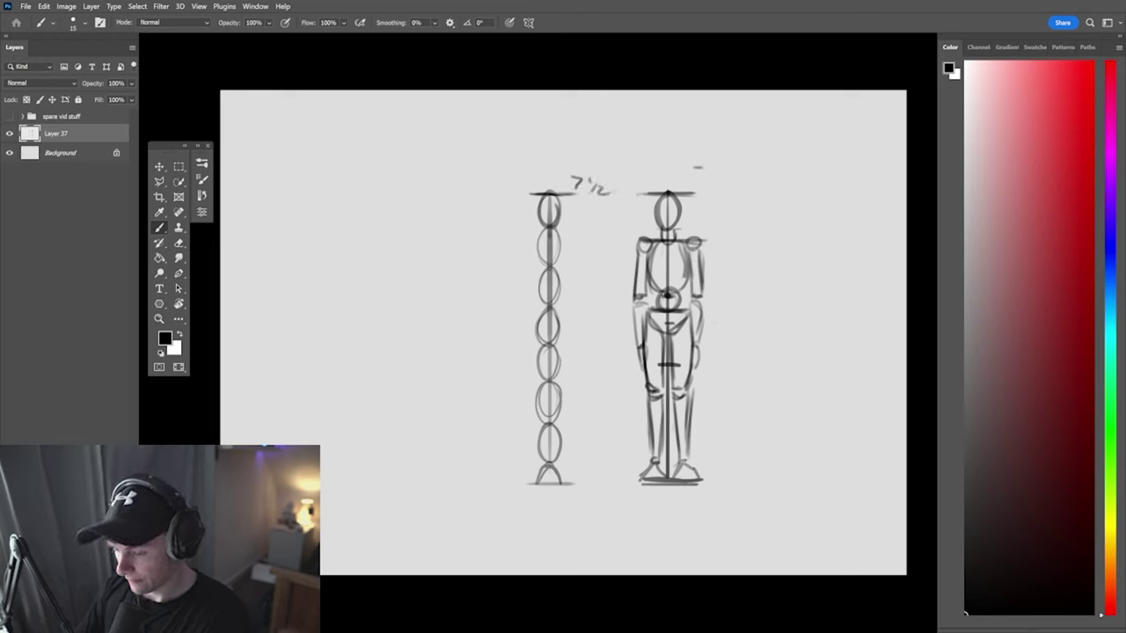
{"action": "mouse_move", "coordinate": [696, 165]}
{"action": "left_mouse_down"}
{"action": "mouse_move", "coordinate": [701, 176]}
{"action": "mouse_move", "coordinate": [721, 176]}
{"action": "left_mouse_up"}
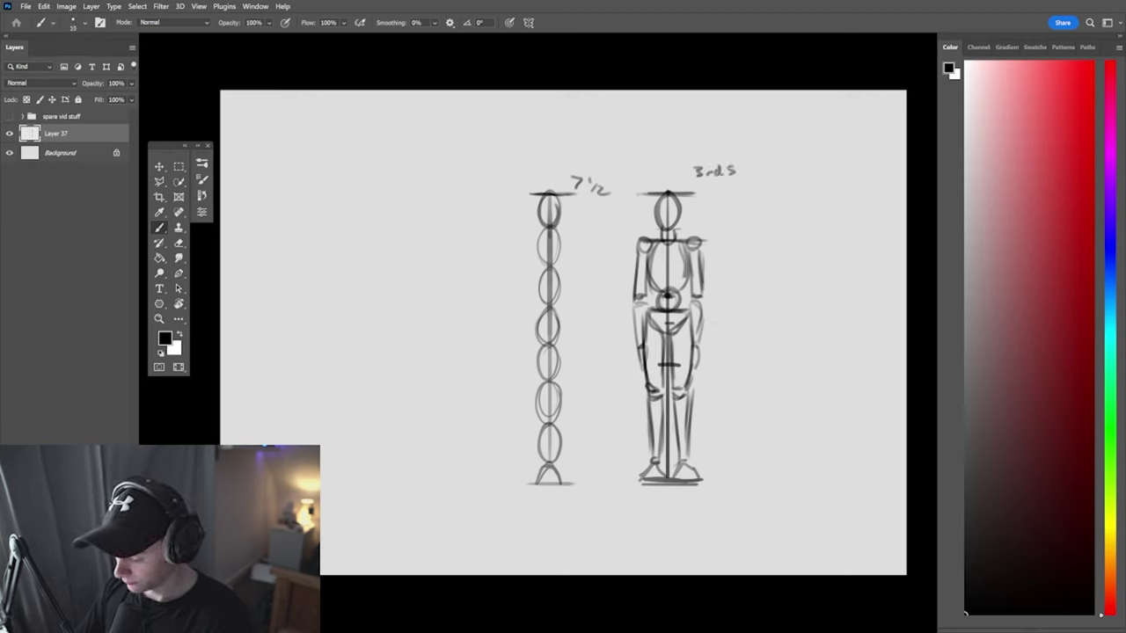
{"action": "left_click_drag", "start_coordinate": [529, 483], "coordinate": [578, 483]}
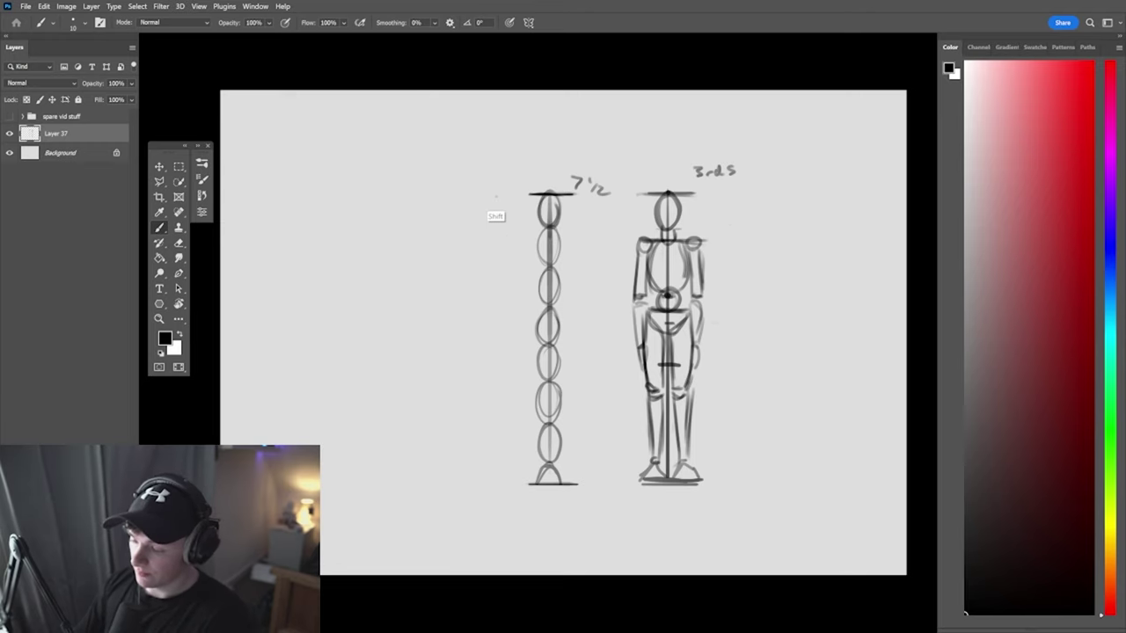
{"action": "left_click_drag", "start_coordinate": [495, 201], "coordinate": [495, 500]}
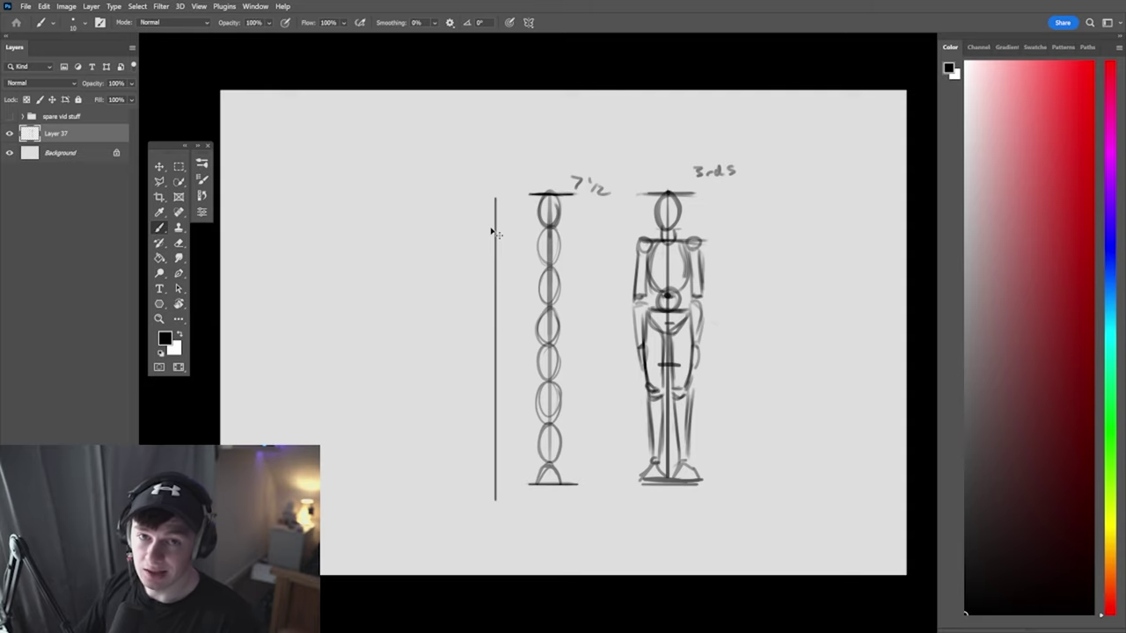
{"action": "key", "text": "ctrl+z"}
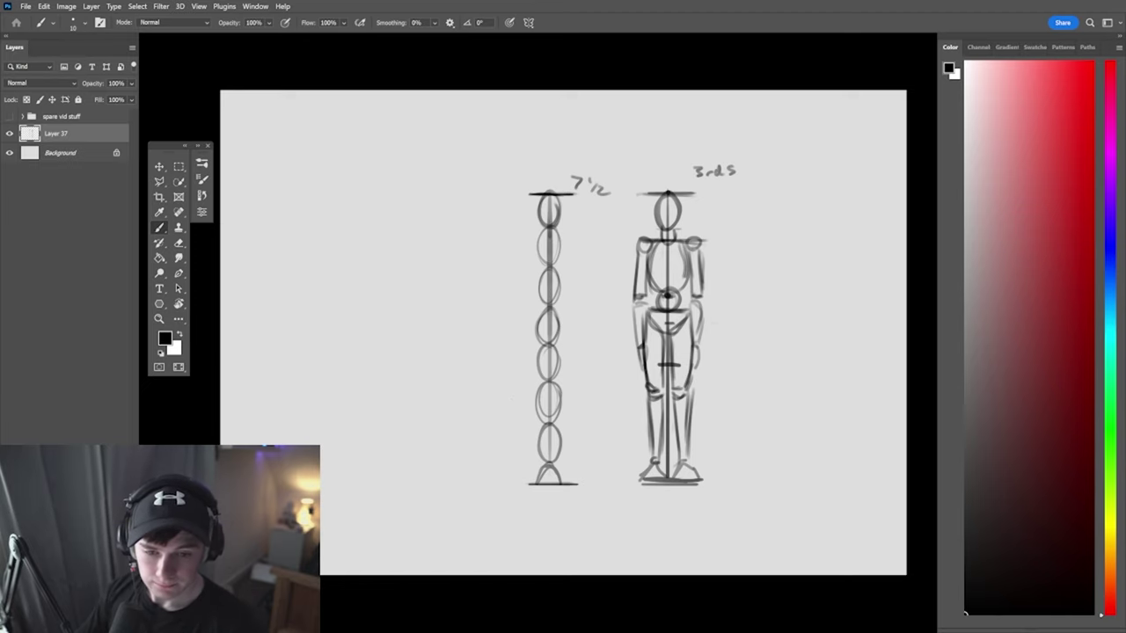
{"action": "left_click", "coordinate": [1075, 323]}
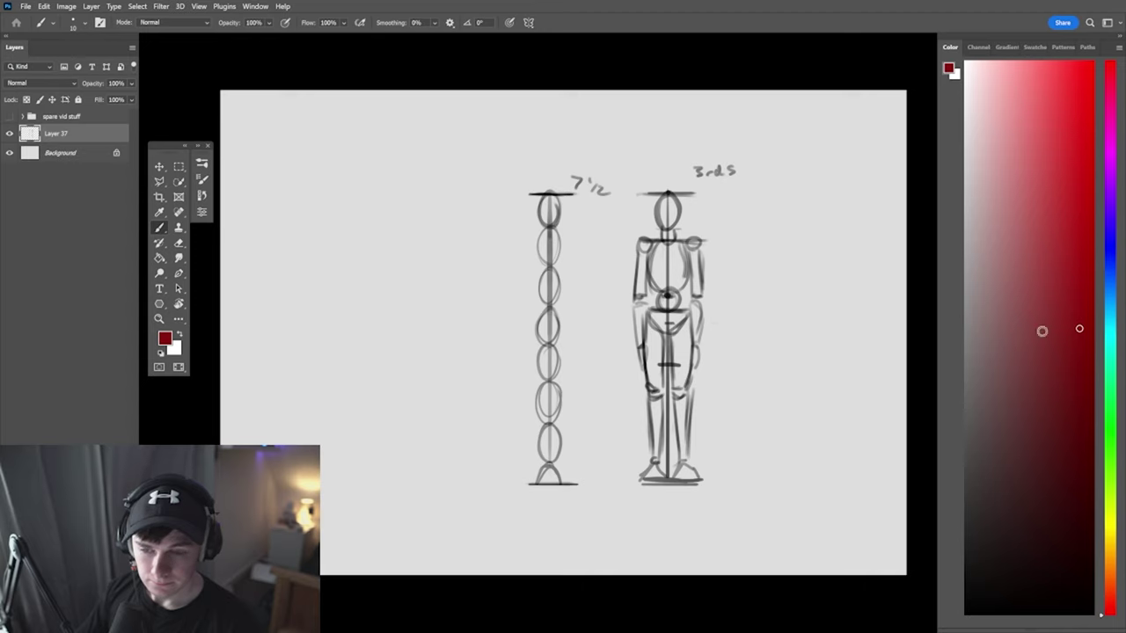
{"action": "left_click_drag", "start_coordinate": [1080, 328], "coordinate": [965, 611]}
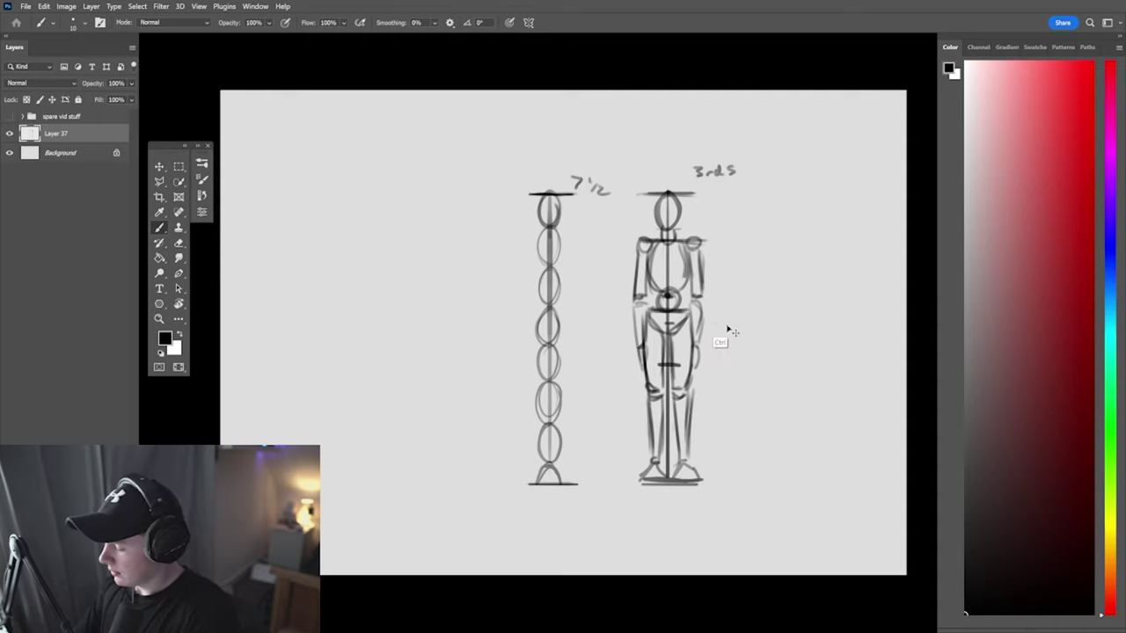
Shift both figures left and draw the third figure's top, centre and ground lines
{"action": "left_click_drag", "start_coordinate": [720, 343], "coordinate": [465, 348]}
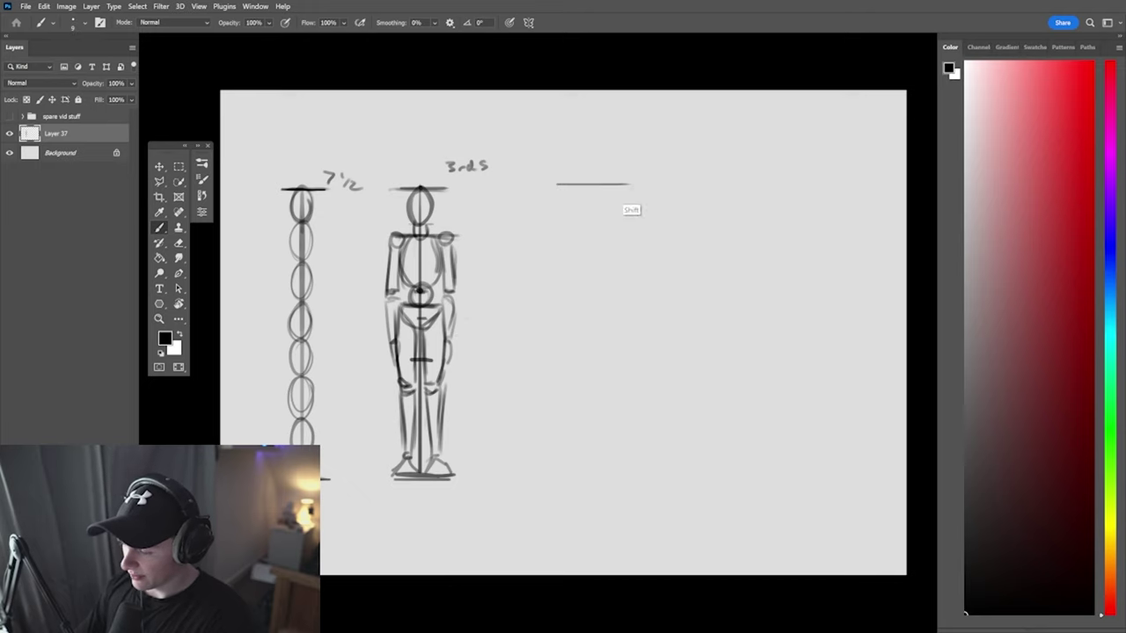
{"action": "left_click", "coordinate": [631, 185], "text": "shift"}
{"action": "left_click", "coordinate": [591, 185]}
{"action": "left_click", "coordinate": [591, 436], "text": "shift"}
{"action": "left_click", "coordinate": [591, 464], "text": "shift"}
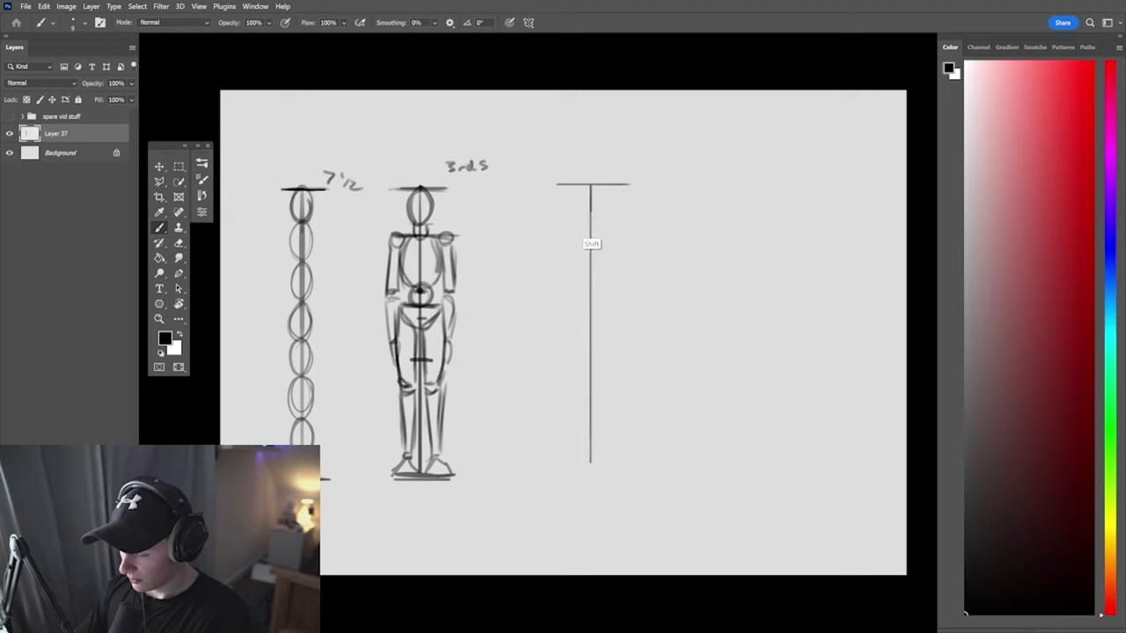
{"action": "left_click_drag", "start_coordinate": [591, 186], "coordinate": [590, 468]}
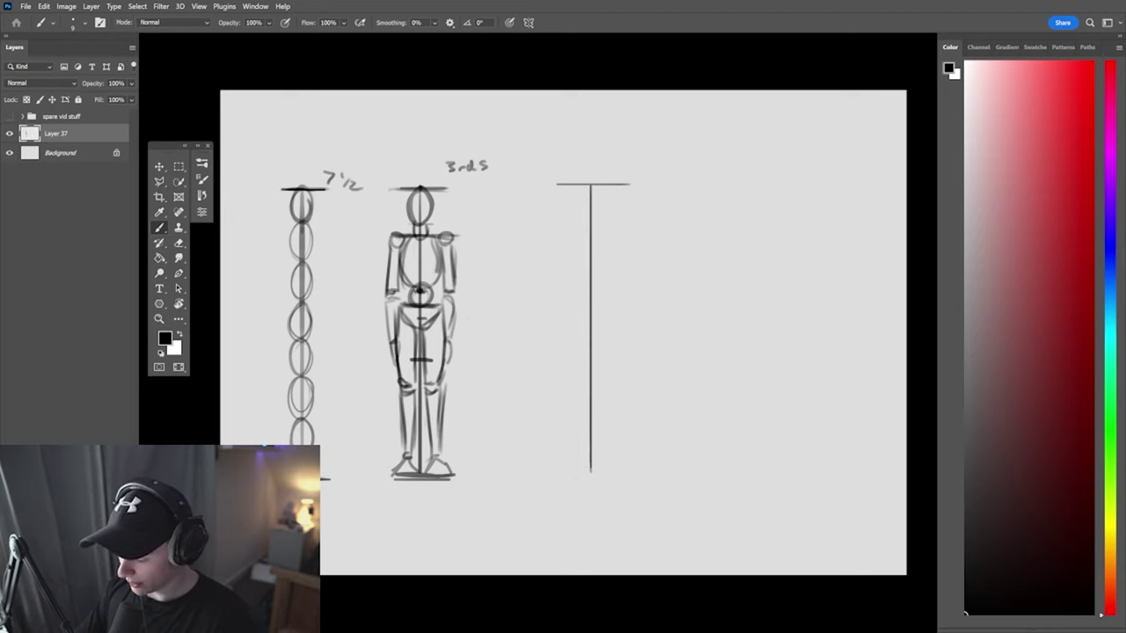
{"action": "left_click", "coordinate": [556, 477]}
{"action": "left_click", "coordinate": [656, 477], "text": "shift"}
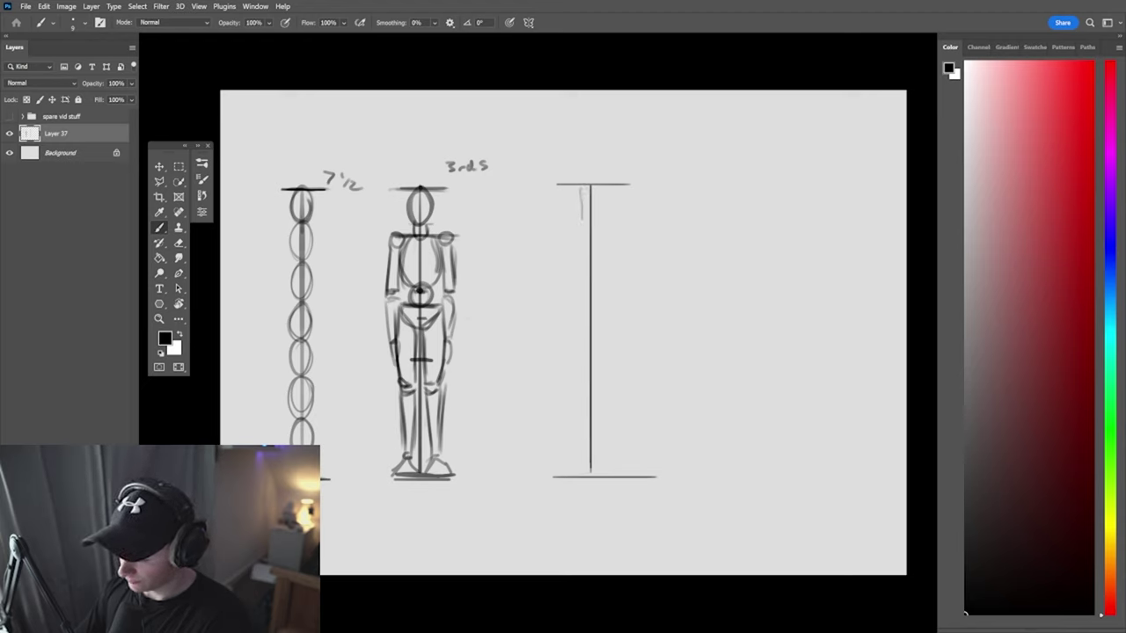
Block in the third figure's head, neck, torso box and wedge-shaped pelvis
{"action": "mouse_move", "coordinate": [581, 187]}
{"action": "left_mouse_down"}
{"action": "mouse_move", "coordinate": [599, 216]}
{"action": "mouse_move", "coordinate": [599, 190]}
{"action": "left_mouse_up"}
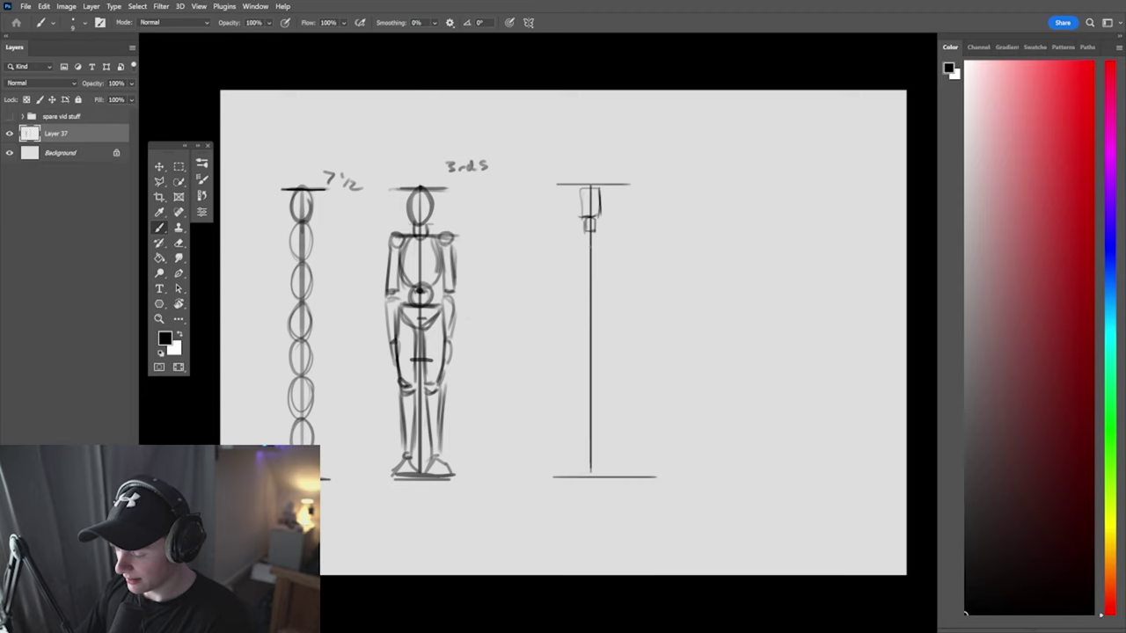
{"action": "left_click_drag", "start_coordinate": [572, 239], "coordinate": [573, 288]}
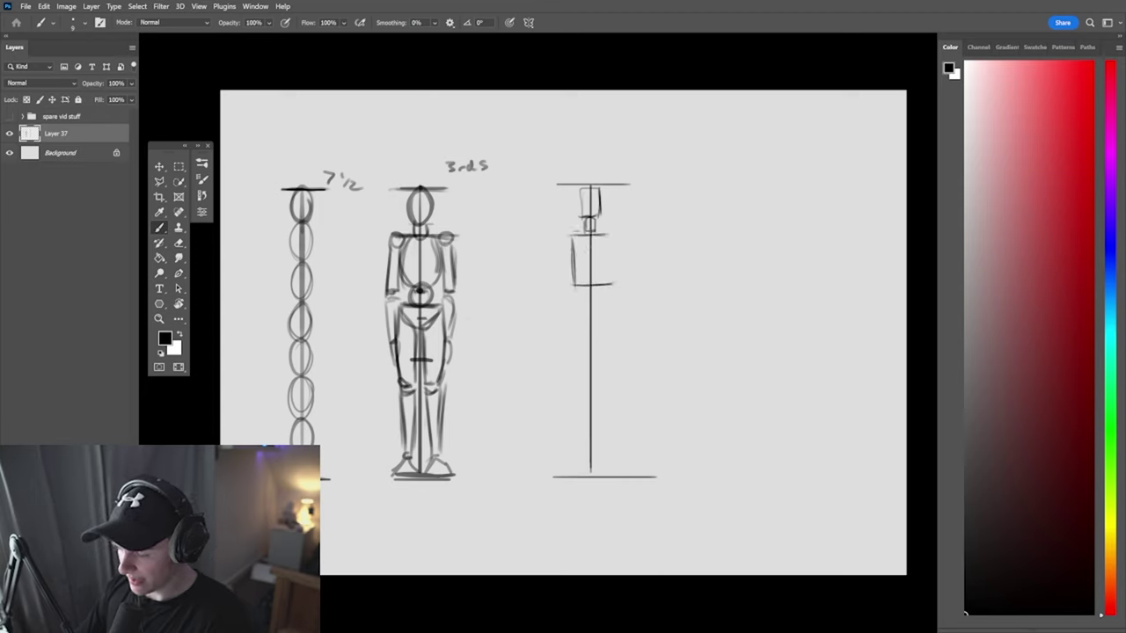
{"action": "mouse_move", "coordinate": [578, 233]}
{"action": "left_mouse_down"}
{"action": "mouse_move", "coordinate": [598, 233]}
{"action": "mouse_move", "coordinate": [608, 288]}
{"action": "left_mouse_up"}
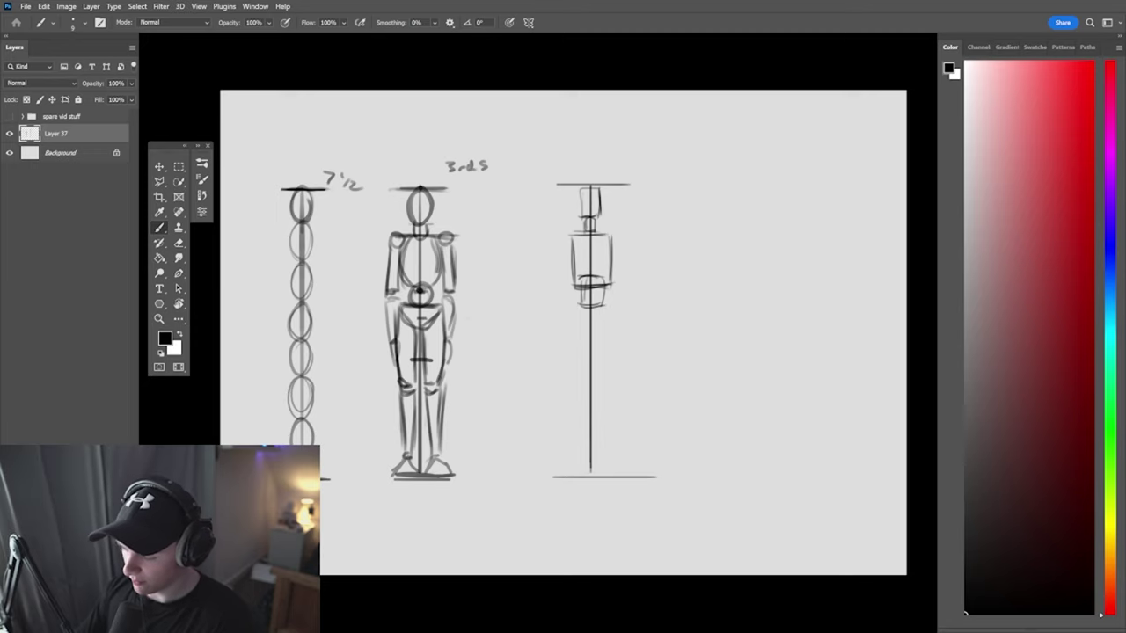
{"action": "mouse_move", "coordinate": [571, 315]}
{"action": "left_mouse_down"}
{"action": "mouse_move", "coordinate": [584, 336]}
{"action": "mouse_move", "coordinate": [610, 308]}
{"action": "left_mouse_up"}
Finish the pelvis wedge and sketch the left upper leg and first right thigh strokes
{"action": "mouse_move", "coordinate": [616, 308]}
{"action": "left_mouse_down"}
{"action": "mouse_move", "coordinate": [594, 338]}
{"action": "mouse_move", "coordinate": [614, 336]}
{"action": "mouse_move", "coordinate": [616, 307]}
{"action": "left_mouse_up"}
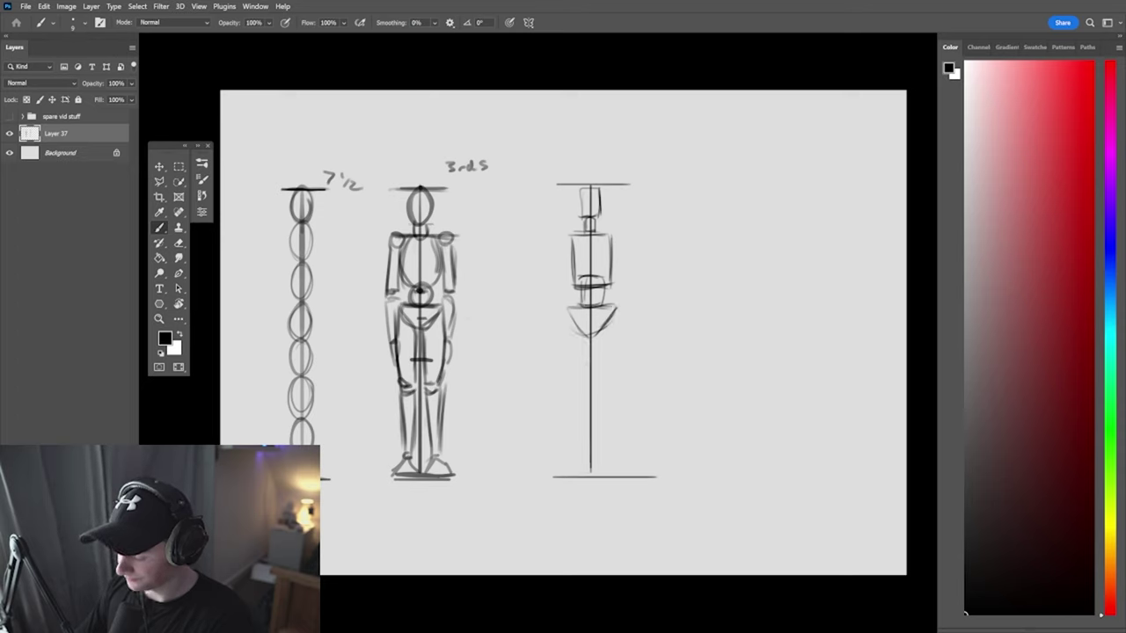
{"action": "left_click_drag", "start_coordinate": [561, 320], "coordinate": [575, 387]}
{"action": "left_click_drag", "start_coordinate": [563, 333], "coordinate": [574, 399]}
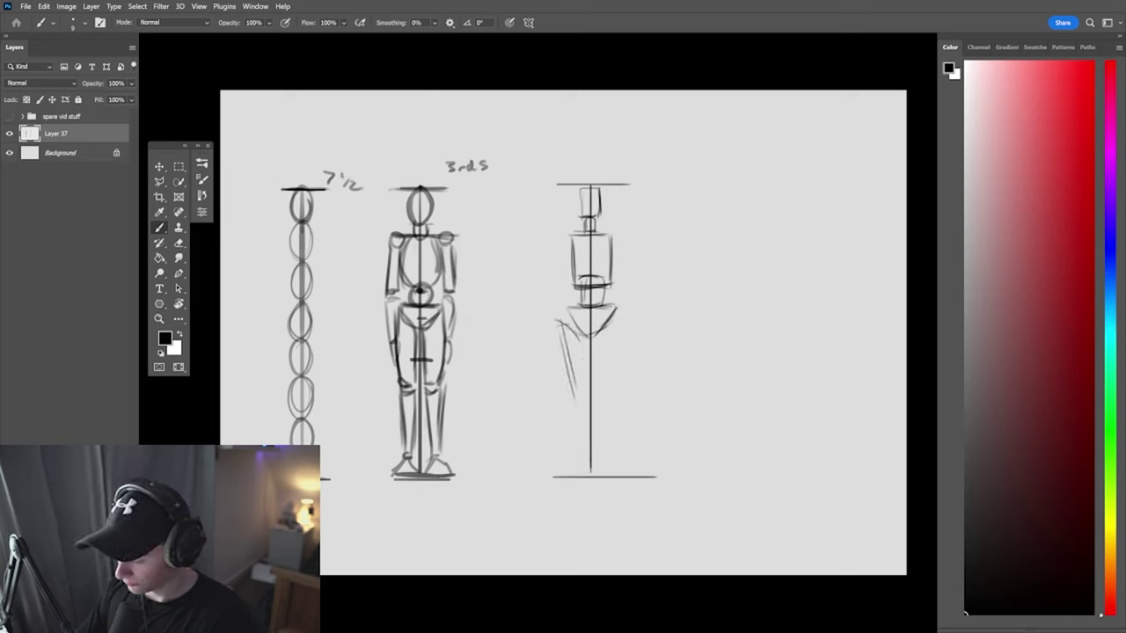
{"action": "left_click_drag", "start_coordinate": [576, 337], "coordinate": [580, 393]}
{"action": "left_click_drag", "start_coordinate": [604, 348], "coordinate": [604, 387]}
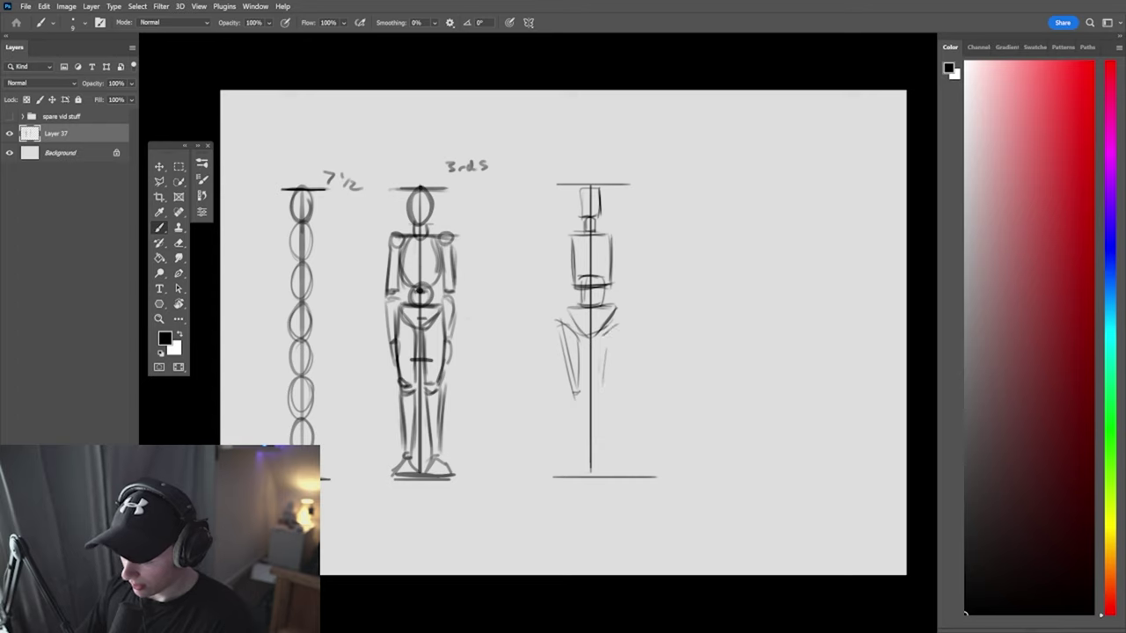
{"action": "left_click_drag", "start_coordinate": [619, 325], "coordinate": [611, 395]}
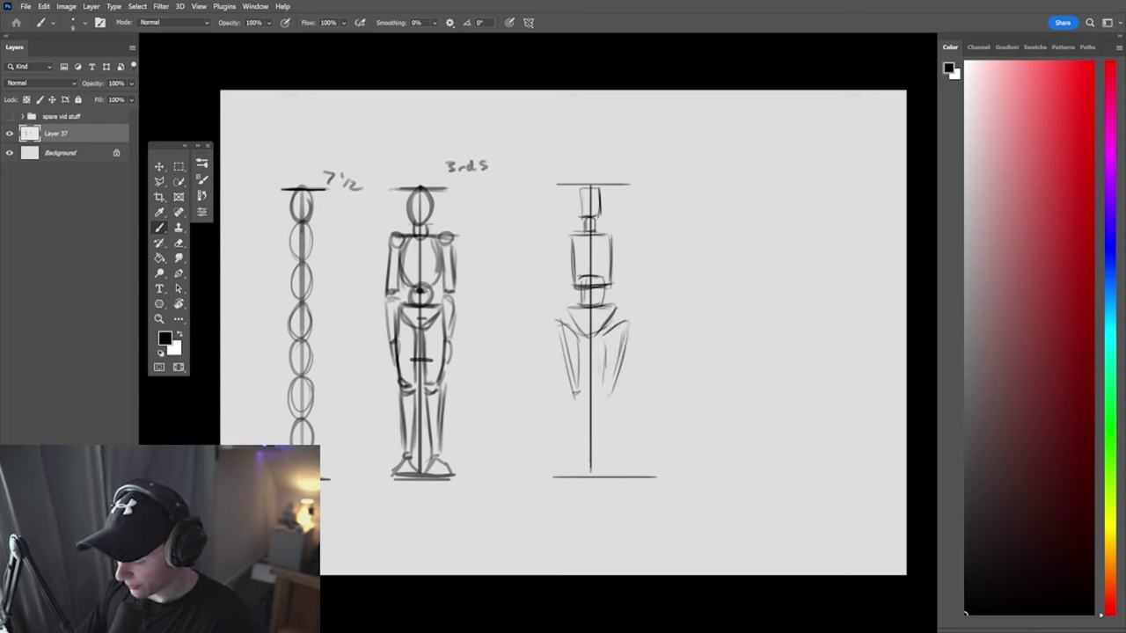
{"action": "left_click_drag", "start_coordinate": [605, 346], "coordinate": [603, 396]}
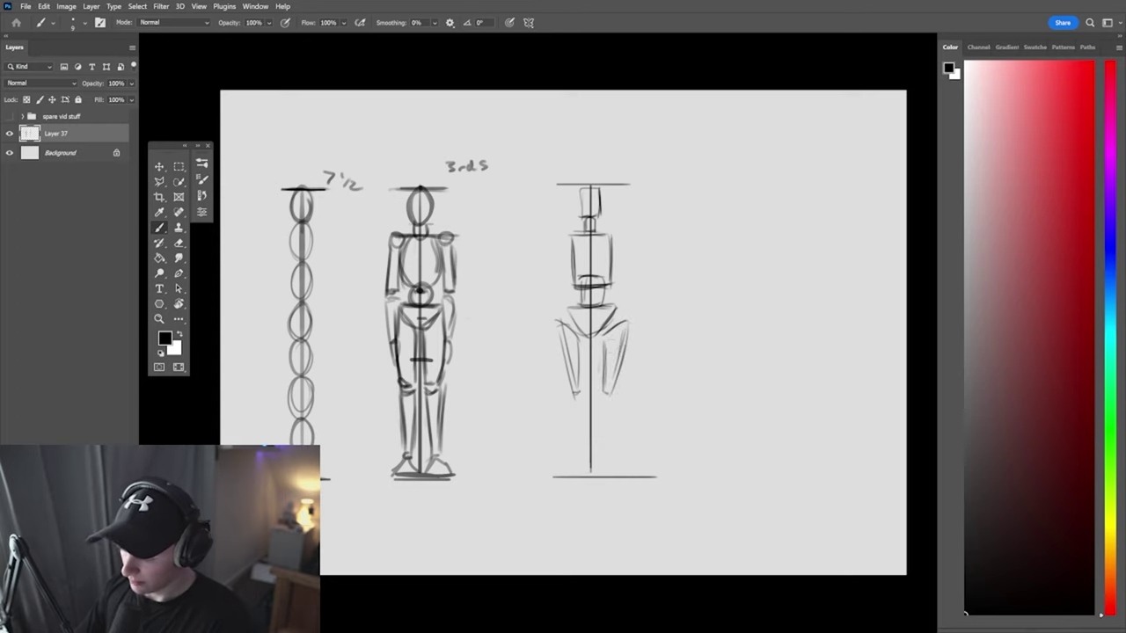
Erase the right thigh strokes and redraw the right thigh with darker edges
{"action": "key", "text": "e"}
{"action": "left_click_drag", "start_coordinate": [619, 323], "coordinate": [616, 394]}
{"action": "left_click_drag", "start_coordinate": [604, 342], "coordinate": [605, 392]}
{"action": "key", "text": "b"}
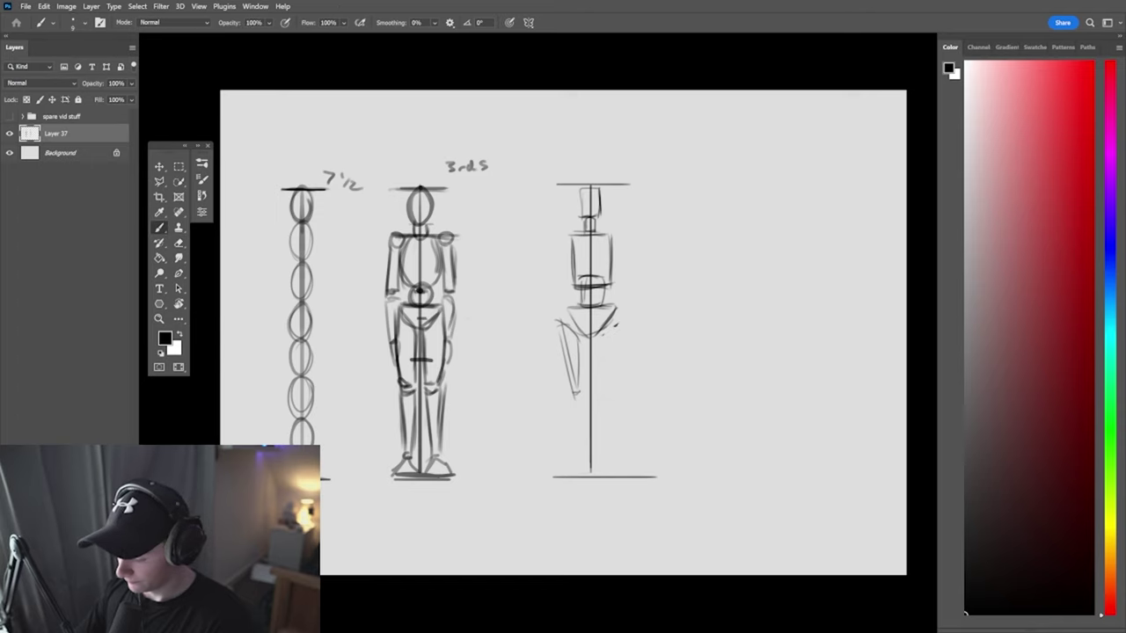
{"action": "left_click_drag", "start_coordinate": [604, 342], "coordinate": [603, 389]}
{"action": "left_click_drag", "start_coordinate": [616, 326], "coordinate": [604, 385]}
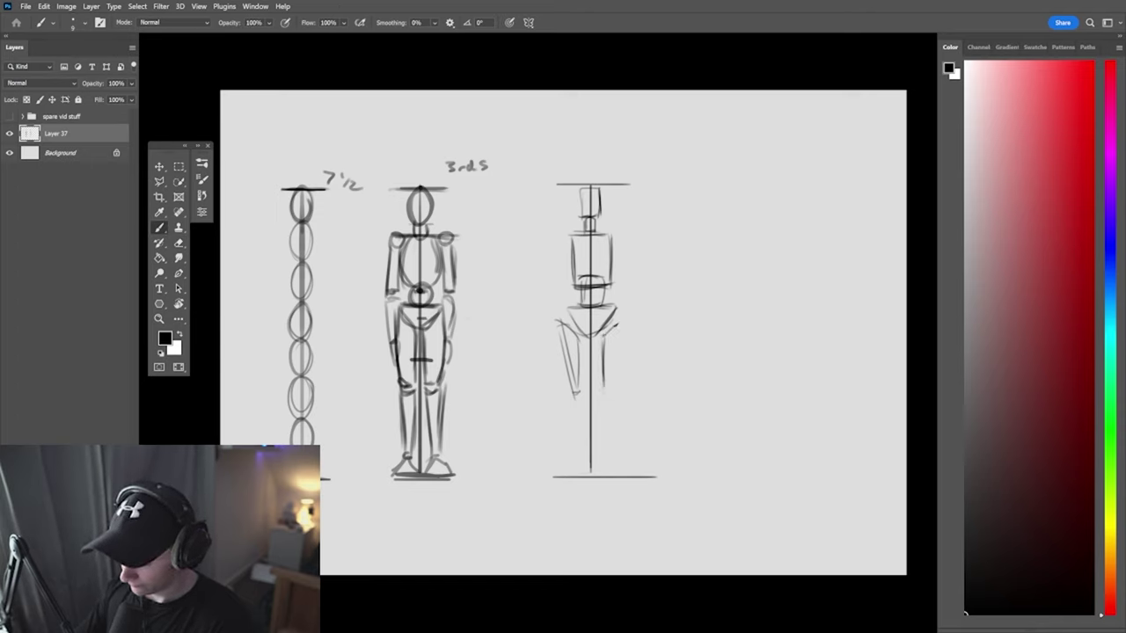
{"action": "left_click_drag", "start_coordinate": [618, 332], "coordinate": [615, 385]}
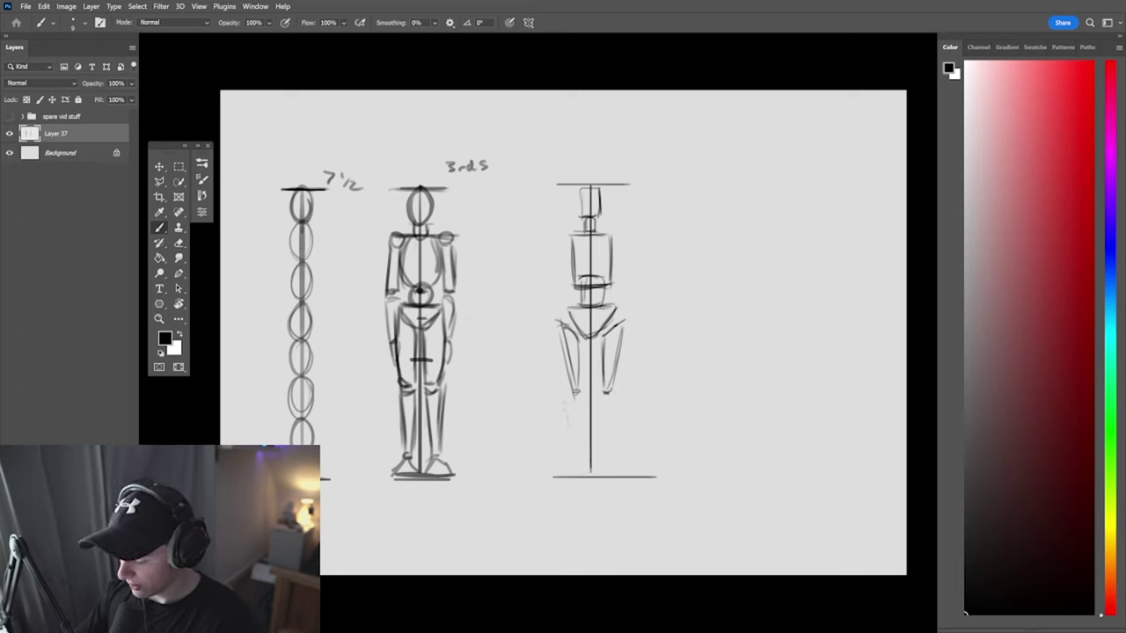
Sketch the left lower leg, undoing three stray strokes near the knee
{"action": "left_click_drag", "start_coordinate": [566, 402], "coordinate": [575, 463]}
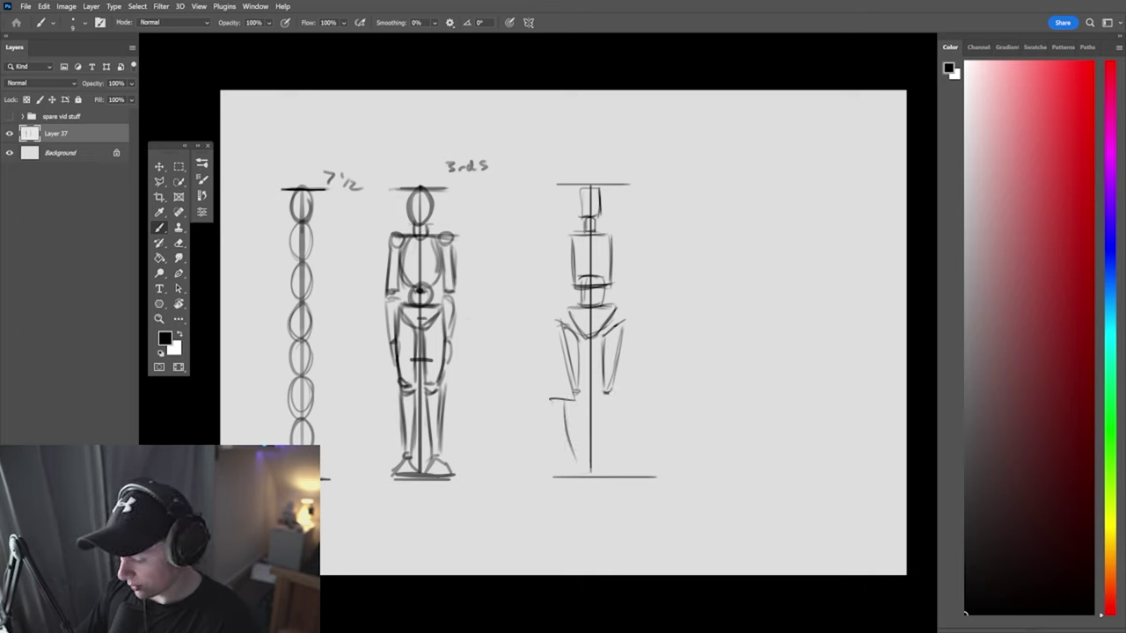
{"action": "left_click_drag", "start_coordinate": [573, 417], "coordinate": [595, 471]}
{"action": "key", "text": "ctrl+z"}
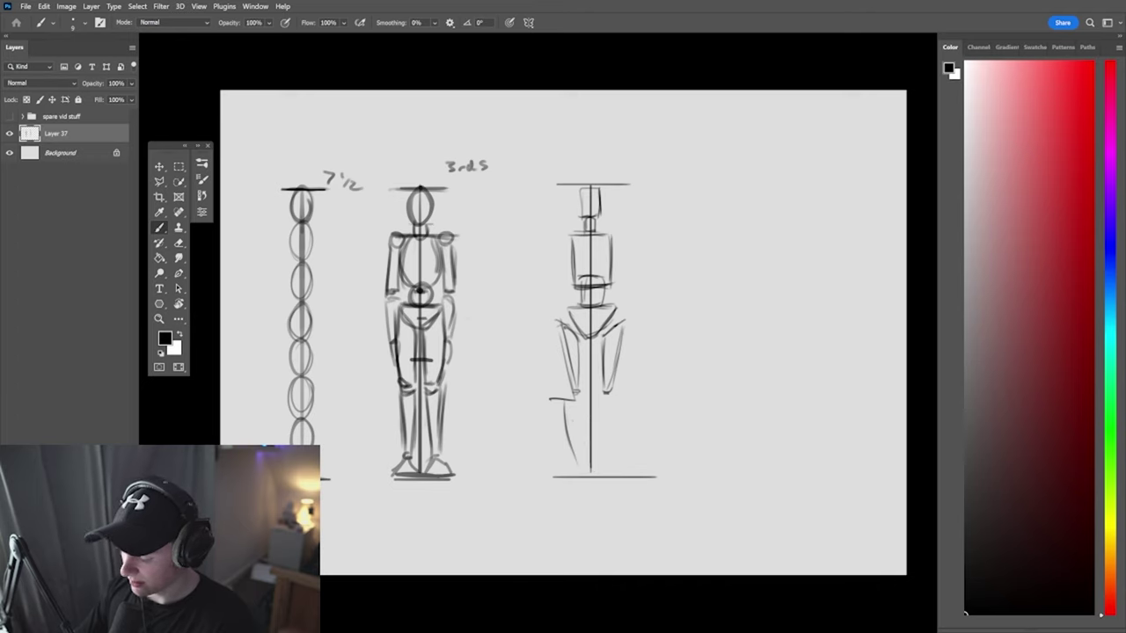
{"action": "key", "text": "ctrl+z"}
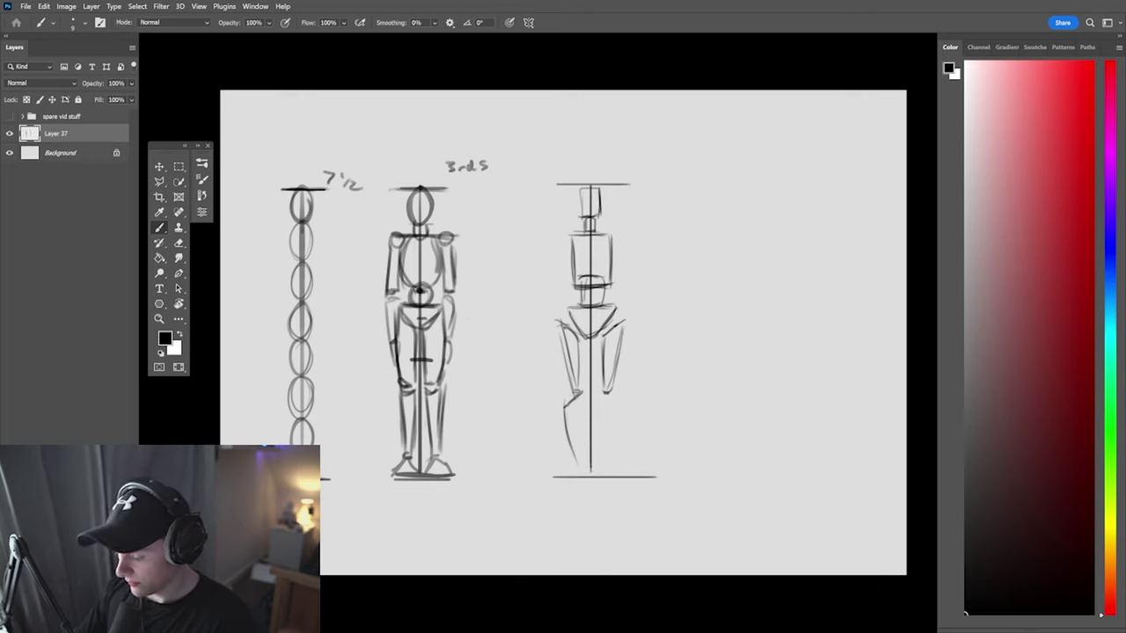
{"action": "key", "text": "ctrl+z"}
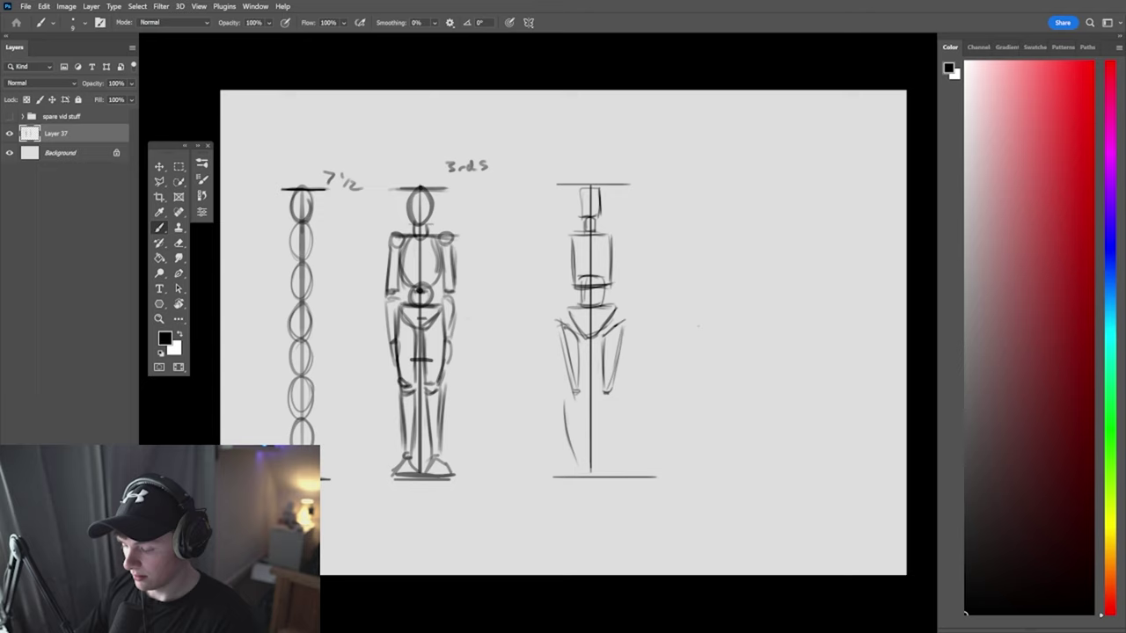
Try a vertical line and curve right of the third figure, then undo them
{"action": "left_click_drag", "start_coordinate": [716, 230], "coordinate": [709, 458]}
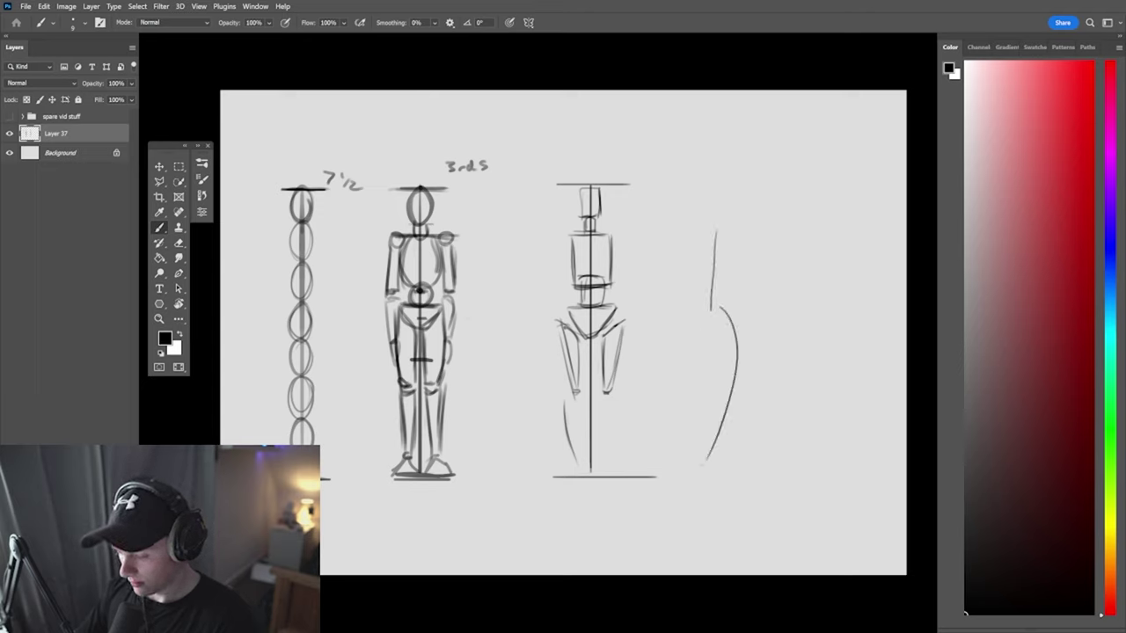
{"action": "key", "text": "ctrl+z"}
{"action": "left_click_drag", "start_coordinate": [719, 304], "coordinate": [714, 383]}
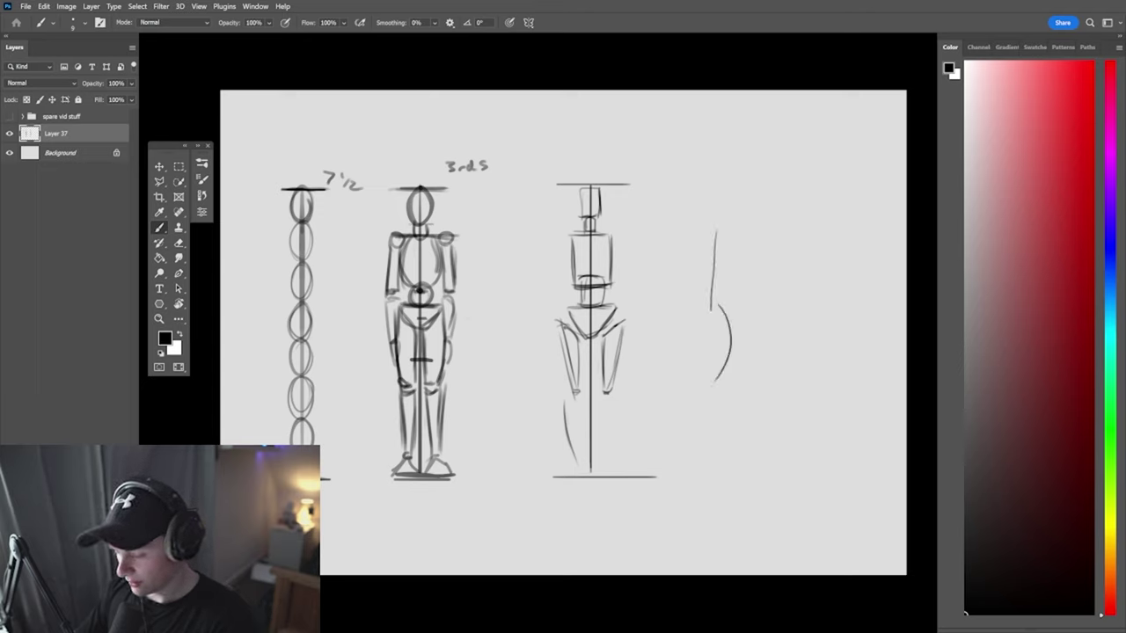
{"action": "left_click_drag", "start_coordinate": [708, 301], "coordinate": [723, 323]}
{"action": "key", "text": "ctrl+z"}
{"action": "key", "text": "ctrl+z"}
{"action": "key", "text": "ctrl+z"}
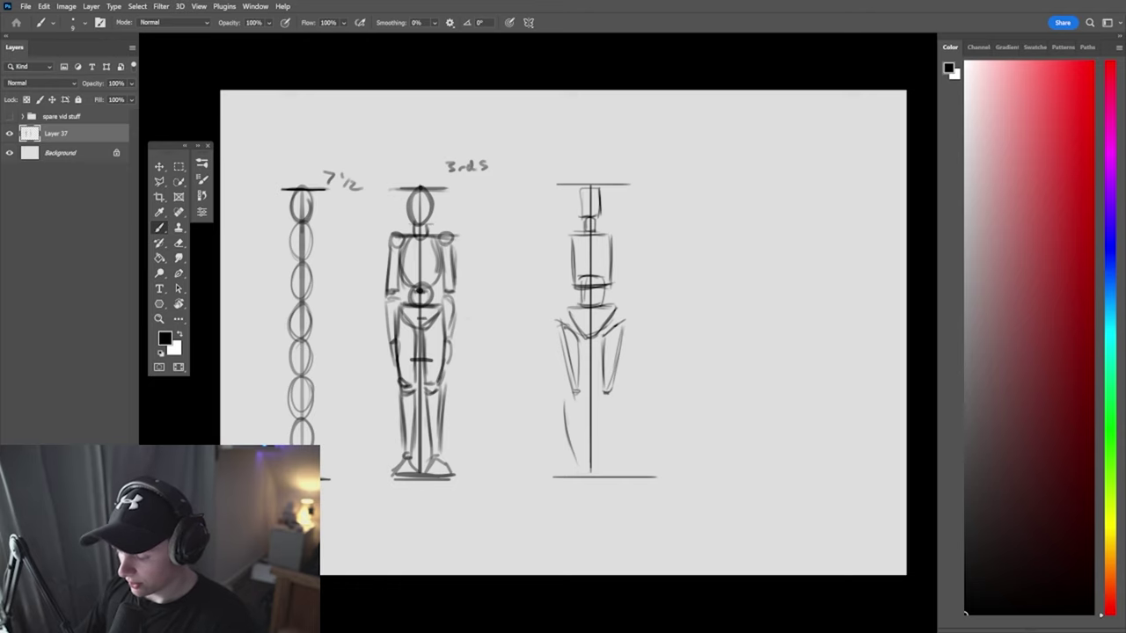
Draw the lower leg edges and small strokes near the right knee
{"action": "left_click_drag", "start_coordinate": [580, 396], "coordinate": [580, 463]}
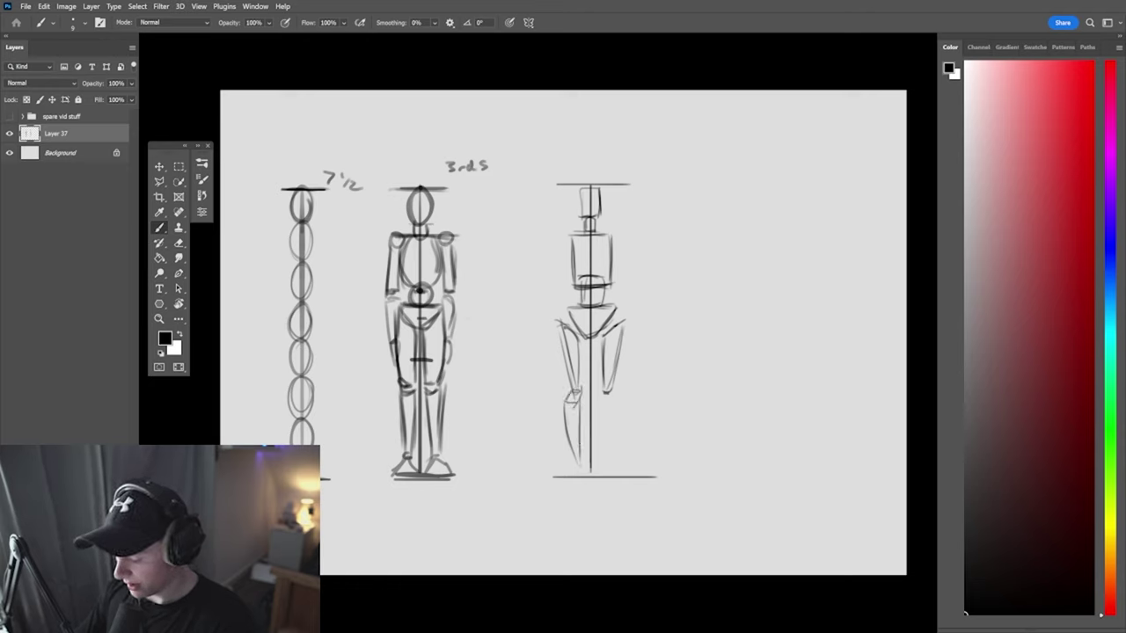
{"action": "left_click_drag", "start_coordinate": [602, 403], "coordinate": [602, 464]}
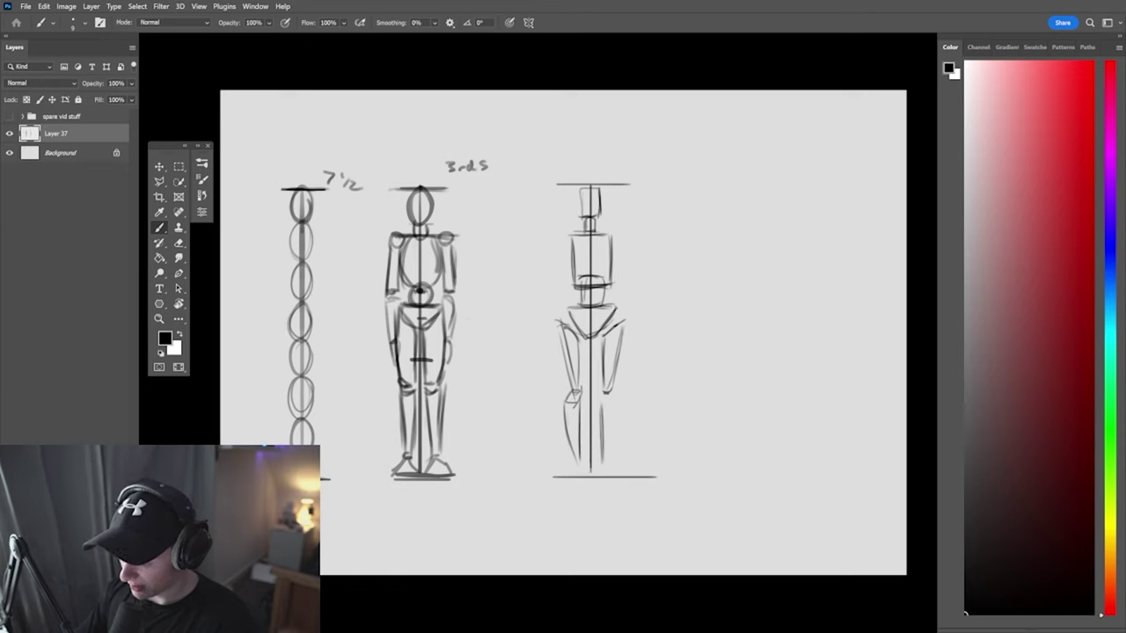
{"action": "left_click_drag", "start_coordinate": [614, 409], "coordinate": [614, 457]}
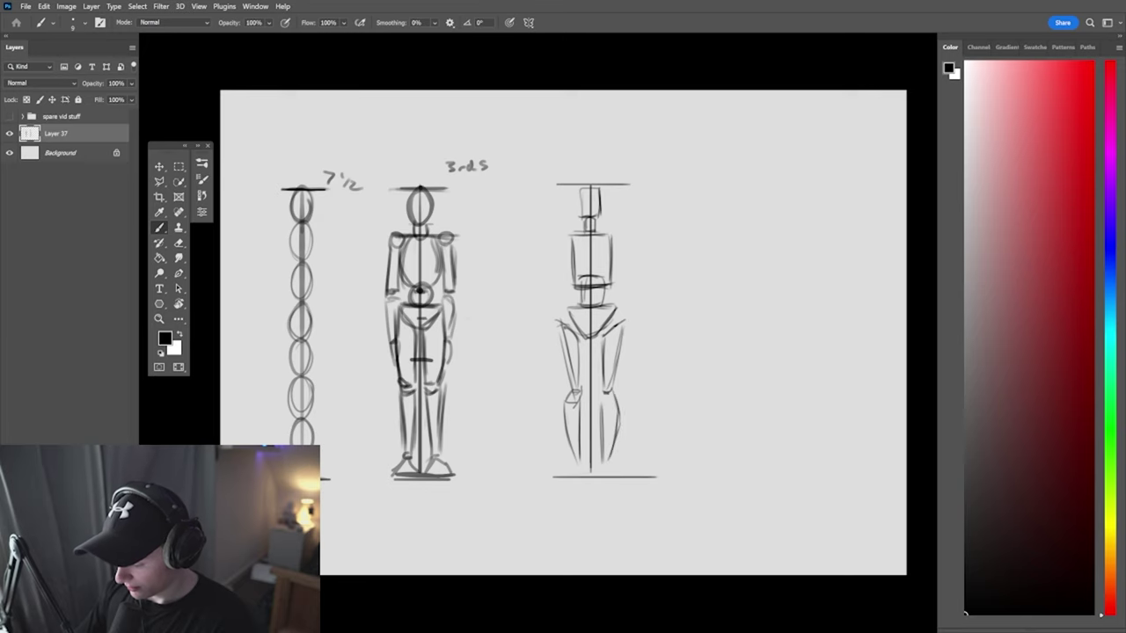
{"action": "left_click_drag", "start_coordinate": [616, 370], "coordinate": [609, 395]}
{"action": "scroll", "coordinate": [609, 401], "scroll_direction": "up", "scroll_amount": 3}
Undo the stray right lower-leg curves and return to the Brush
{"action": "key", "text": "ctrl+z"}
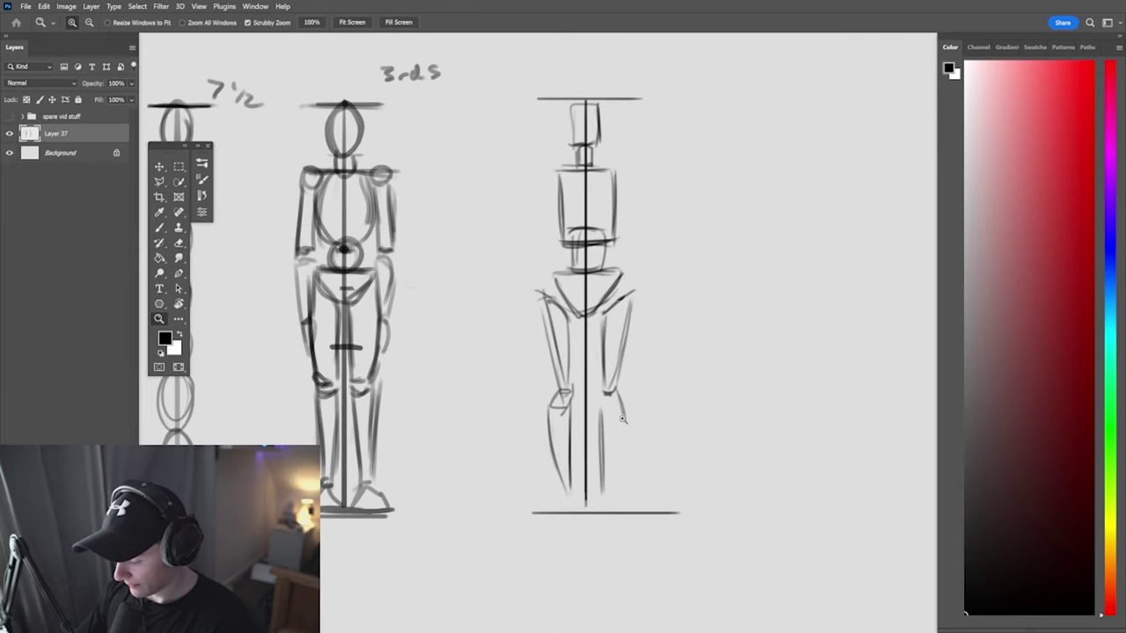
{"action": "key", "text": "ctrl+z"}
{"action": "key", "text": "ctrl+z"}
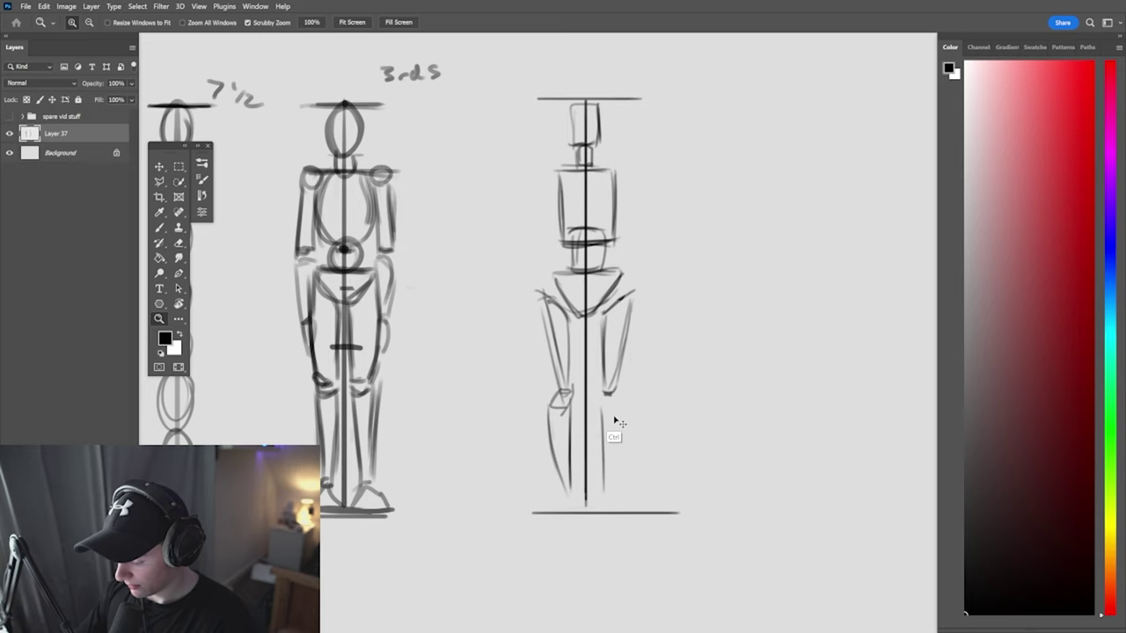
{"action": "key", "text": "ctrl+z"}
{"action": "key", "text": "b"}
Draw the right knee, both lower legs, and feet resting on the ground line
{"action": "mouse_move", "coordinate": [601, 397]}
{"action": "left_mouse_down"}
{"action": "mouse_move", "coordinate": [616, 417]}
{"action": "mouse_move", "coordinate": [628, 408]}
{"action": "mouse_move", "coordinate": [634, 475]}
{"action": "left_mouse_up"}
{"action": "left_click_drag", "start_coordinate": [630, 433], "coordinate": [617, 503]}
{"action": "left_click_drag", "start_coordinate": [605, 401], "coordinate": [618, 489]}
{"action": "left_click_drag", "start_coordinate": [568, 403], "coordinate": [568, 459]}
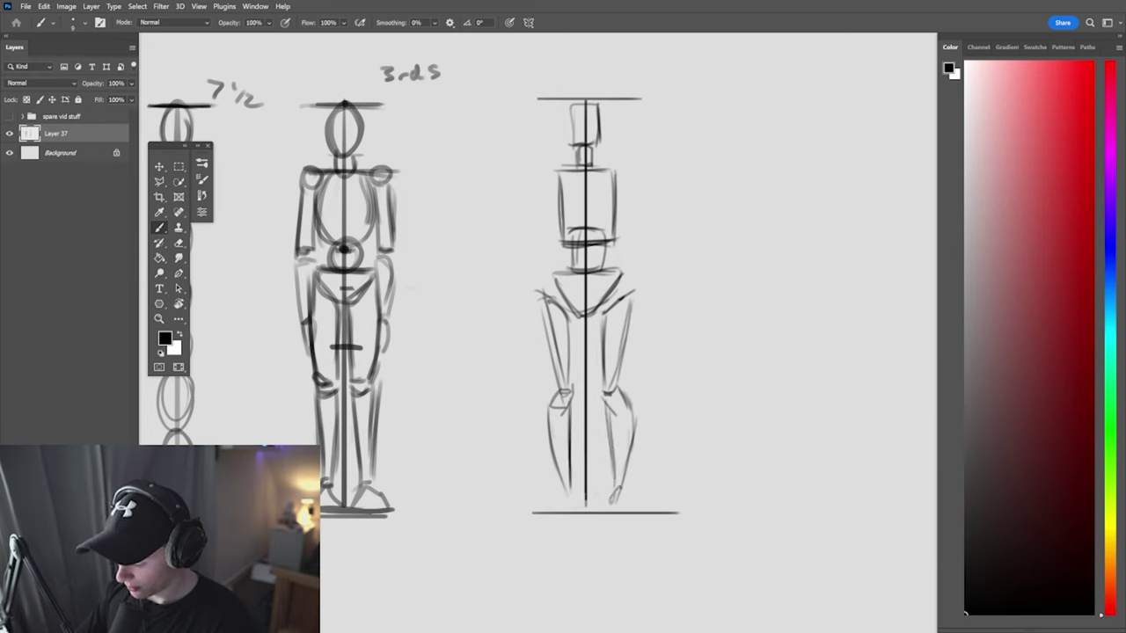
{"action": "left_click_drag", "start_coordinate": [609, 505], "coordinate": [630, 510]}
{"action": "mouse_move", "coordinate": [564, 491]}
{"action": "left_mouse_down"}
{"action": "mouse_move", "coordinate": [546, 507]}
{"action": "mouse_move", "coordinate": [577, 510]}
{"action": "left_mouse_up"}
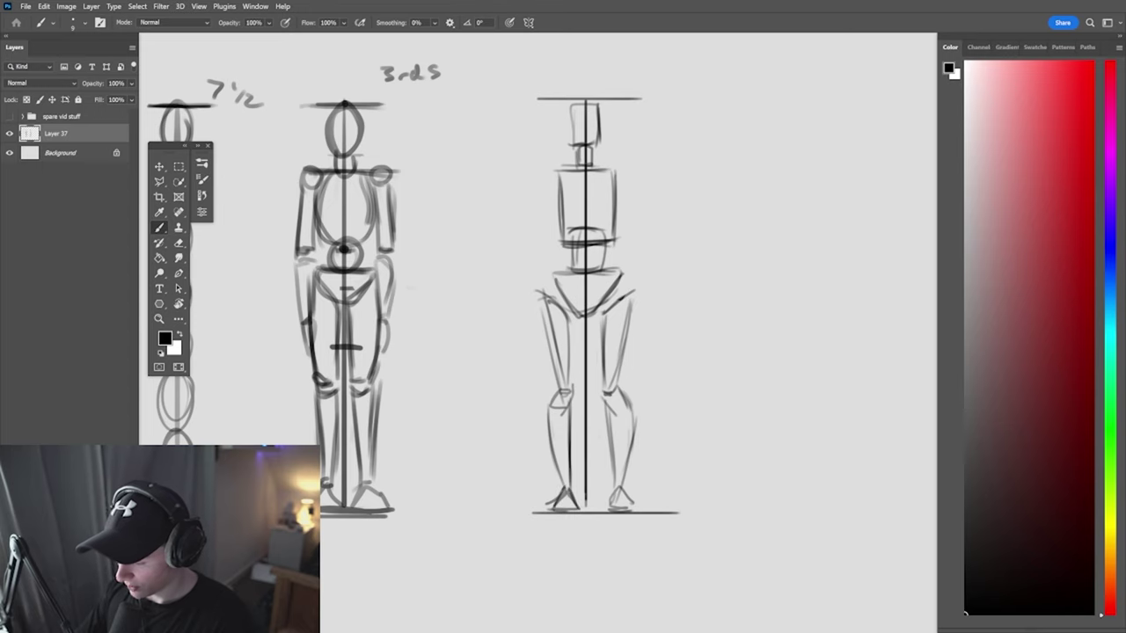
{"action": "scroll", "coordinate": [581, 307], "scroll_direction": "down", "scroll_amount": 3}
{"action": "scroll", "coordinate": [616, 176], "scroll_direction": "up", "scroll_amount": 5}
Draw two shoulder circles and trace the head box, undoing trial strokes beside the head
{"action": "left_click_drag", "start_coordinate": [607, 345], "coordinate": [608, 347]}
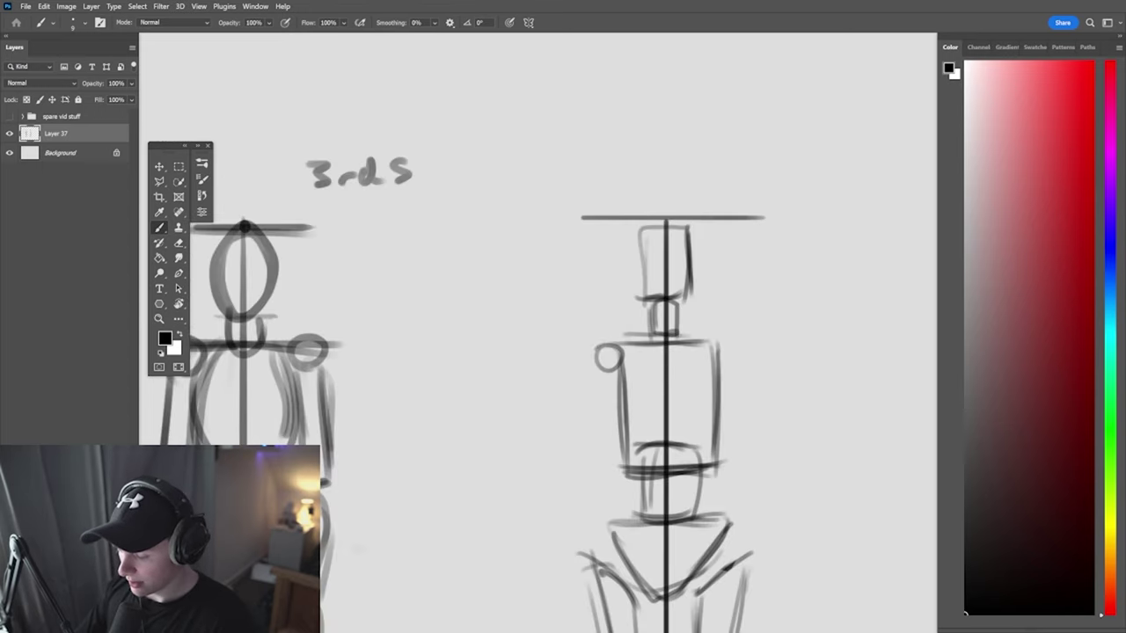
{"action": "left_click_drag", "start_coordinate": [726, 345], "coordinate": [728, 346]}
{"action": "scroll", "coordinate": [616, 308], "scroll_direction": "down", "scroll_amount": 4}
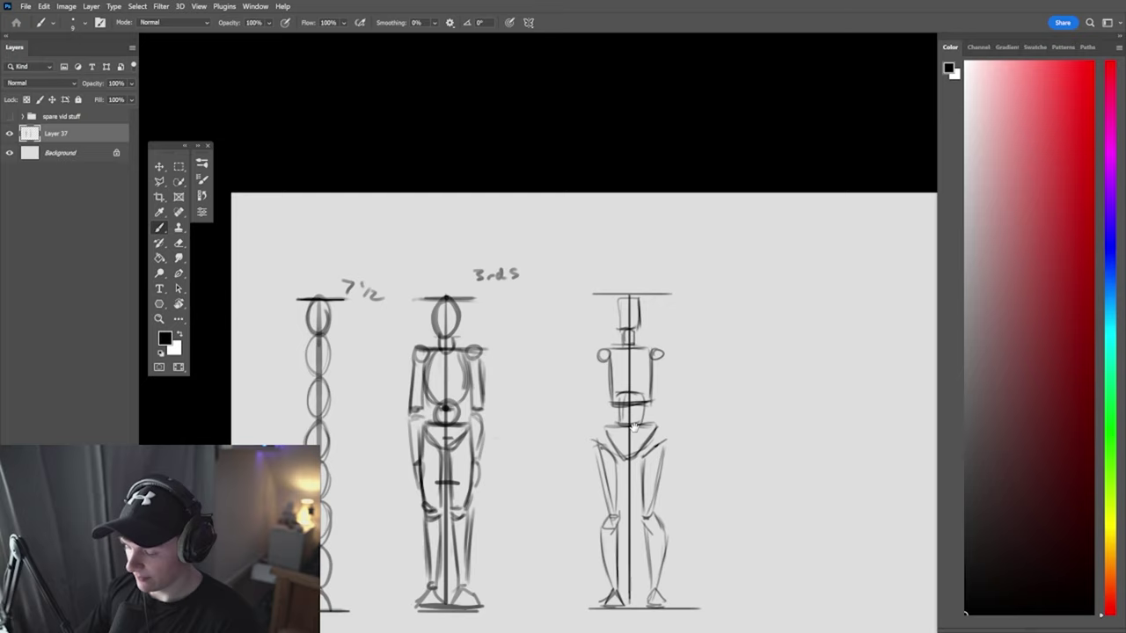
{"action": "scroll", "coordinate": [615, 308], "scroll_direction": "up", "scroll_amount": 3}
{"action": "mouse_move", "coordinate": [607, 294]}
{"action": "left_mouse_down"}
{"action": "mouse_move", "coordinate": [607, 359]}
{"action": "mouse_move", "coordinate": [645, 354]}
{"action": "left_mouse_up"}
{"action": "mouse_move", "coordinate": [699, 295]}
{"action": "left_mouse_down"}
{"action": "mouse_move", "coordinate": [702, 360]}
{"action": "mouse_move", "coordinate": [697, 299]}
{"action": "left_mouse_up"}
{"action": "mouse_move", "coordinate": [561, 285]}
{"action": "left_mouse_down"}
{"action": "mouse_move", "coordinate": [562, 350]}
{"action": "mouse_move", "coordinate": [611, 356]}
{"action": "left_mouse_up"}
{"action": "key", "text": "ctrl+z"}
{"action": "key", "text": "ctrl+z"}
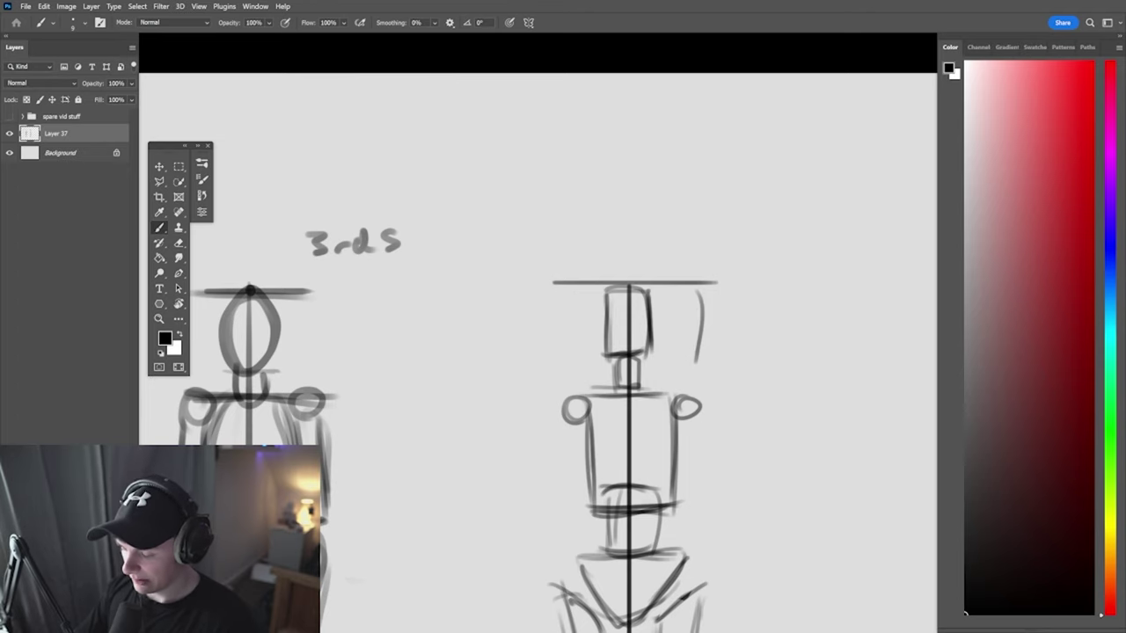
{"action": "left_click_drag", "start_coordinate": [676, 296], "coordinate": [676, 362]}
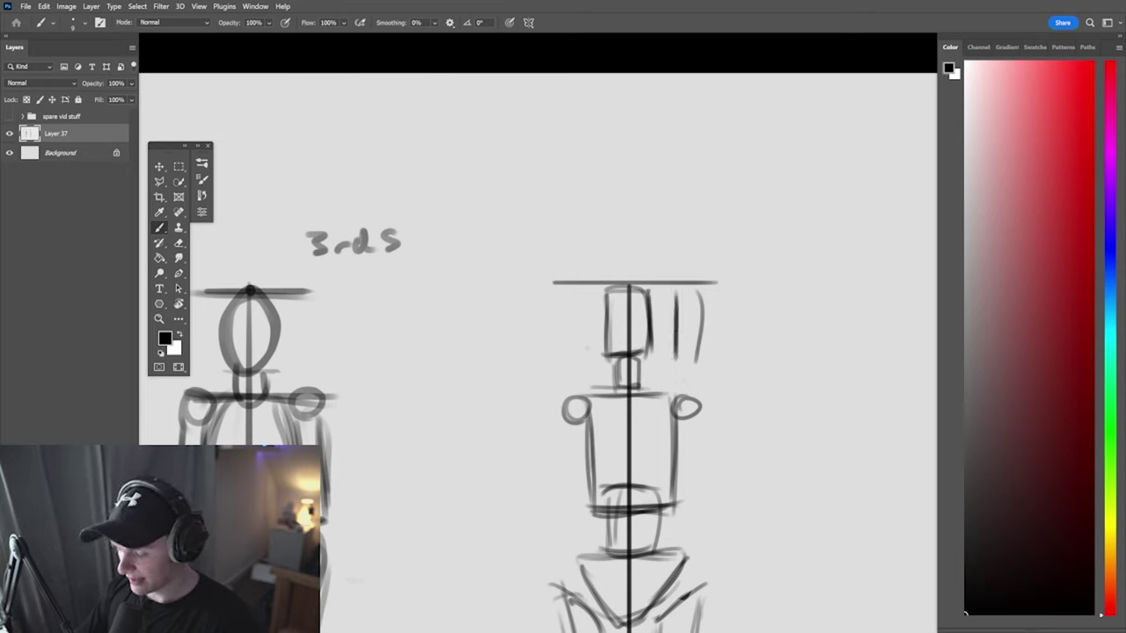
{"action": "key", "text": "ctrl+z"}
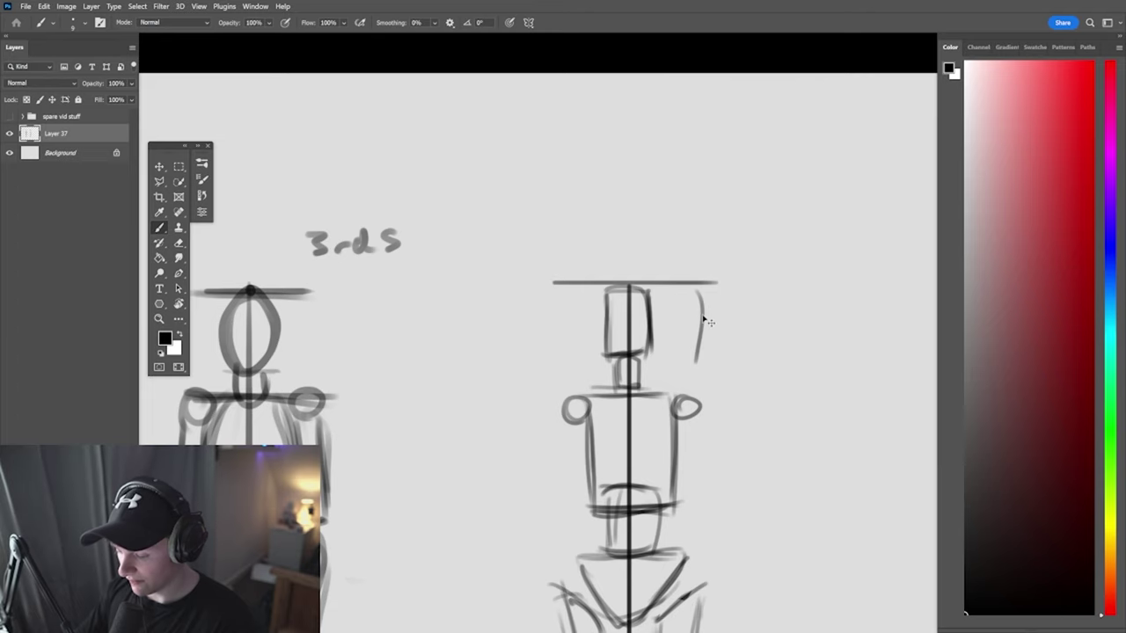
{"action": "key", "text": "ctrl+z"}
{"action": "scroll", "coordinate": [616, 351], "scroll_direction": "down", "scroll_amount": 5}
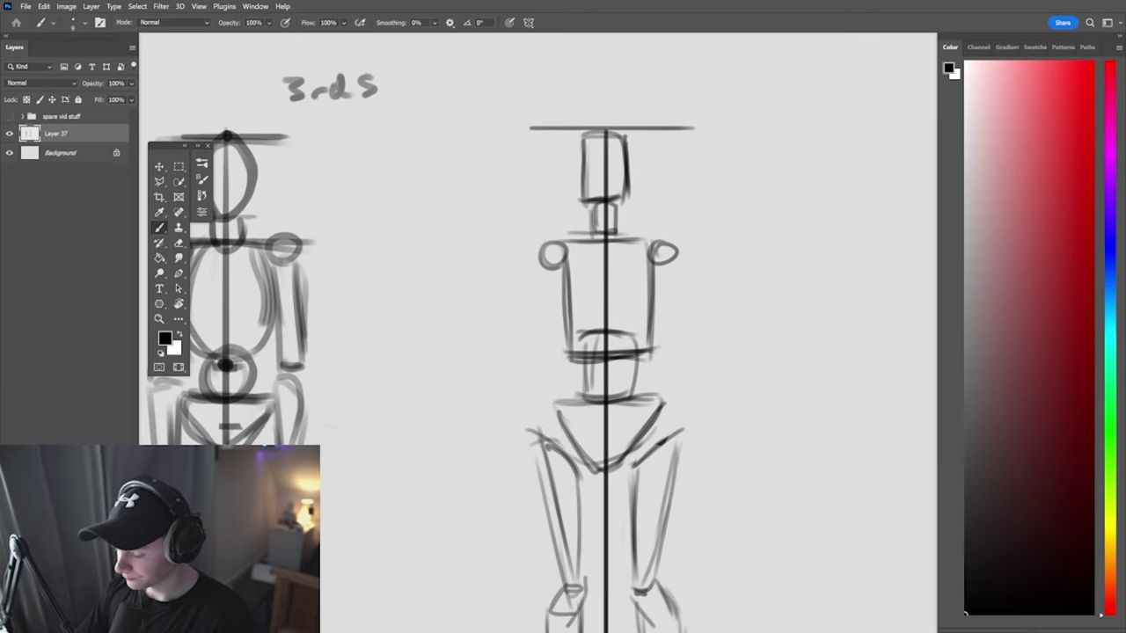
Erase both shoulder circles and surrounding marks, then redraw the shoulder circles
{"action": "key", "text": "e"}
{"action": "left_click_drag", "start_coordinate": [664, 244], "coordinate": [655, 268]}
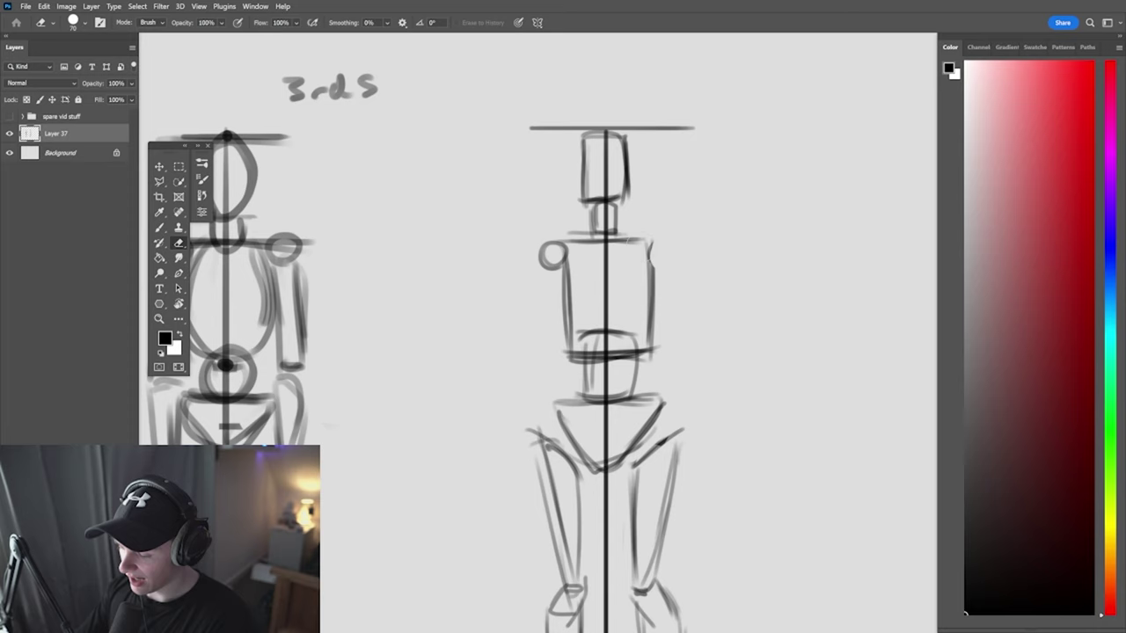
{"action": "left_click_drag", "start_coordinate": [553, 244], "coordinate": [557, 269]}
{"action": "left_click_drag", "start_coordinate": [651, 241], "coordinate": [651, 268]}
{"action": "mouse_move", "coordinate": [565, 241]}
{"action": "left_mouse_down"}
{"action": "mouse_move", "coordinate": [565, 269]}
{"action": "mouse_move", "coordinate": [554, 241]}
{"action": "left_mouse_up"}
{"action": "key", "text": "b"}
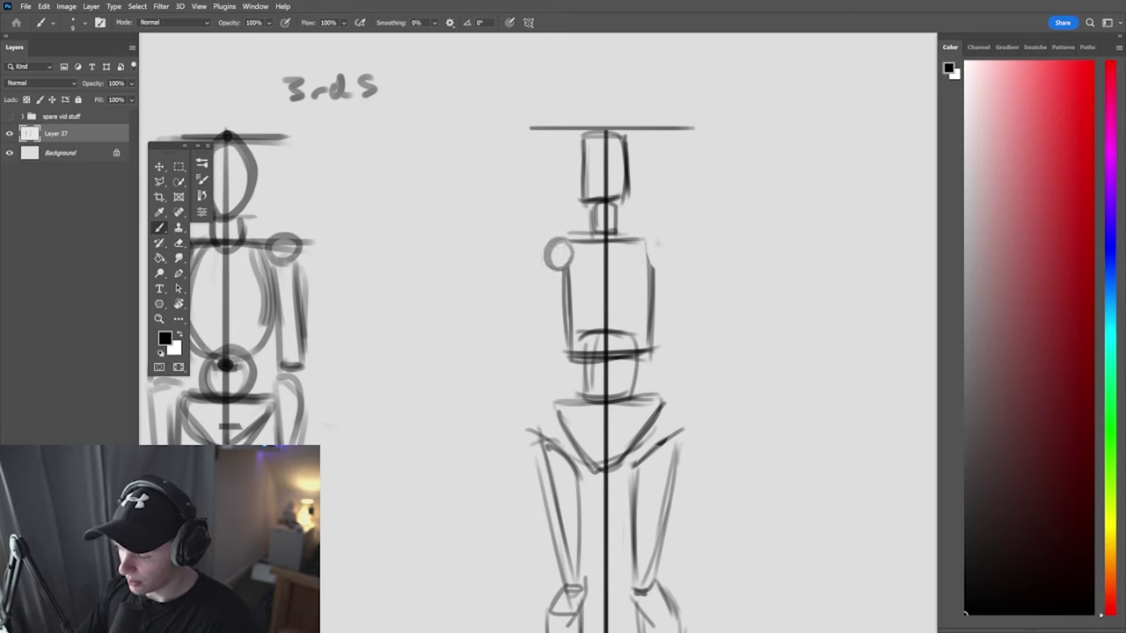
{"action": "left_click_drag", "start_coordinate": [655, 237], "coordinate": [661, 241]}
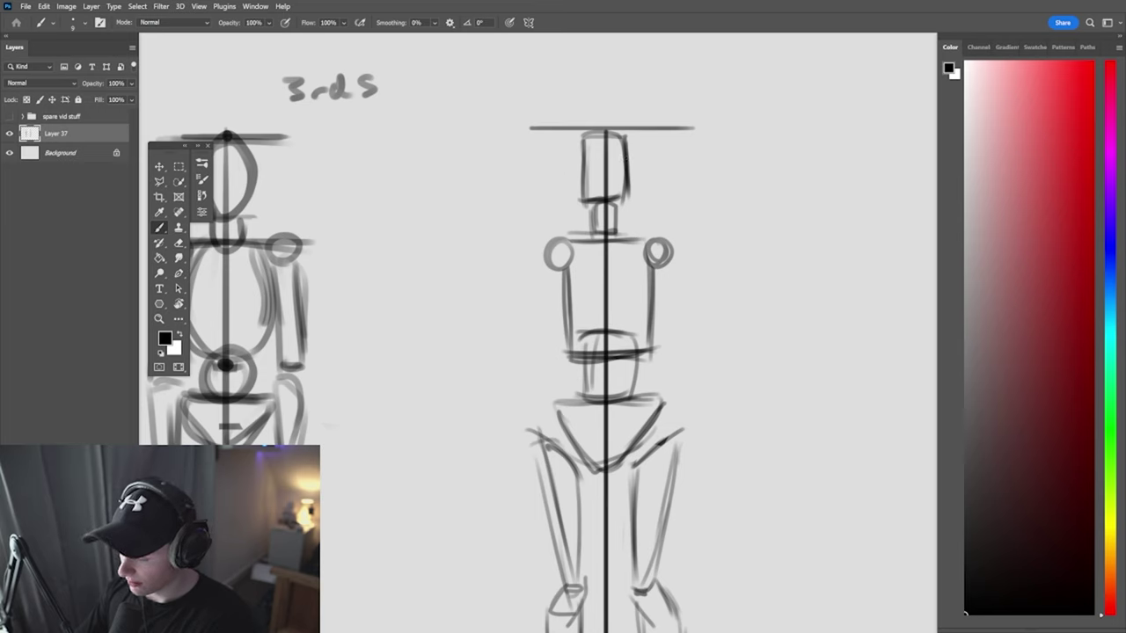
Try trial arm strokes above and left of the torso, undoing the weak ones
{"action": "left_click_drag", "start_coordinate": [560, 139], "coordinate": [559, 188]}
{"action": "left_click_drag", "start_coordinate": [660, 137], "coordinate": [660, 206]}
{"action": "key", "text": "ctrl+z"}
{"action": "key", "text": "ctrl+z"}
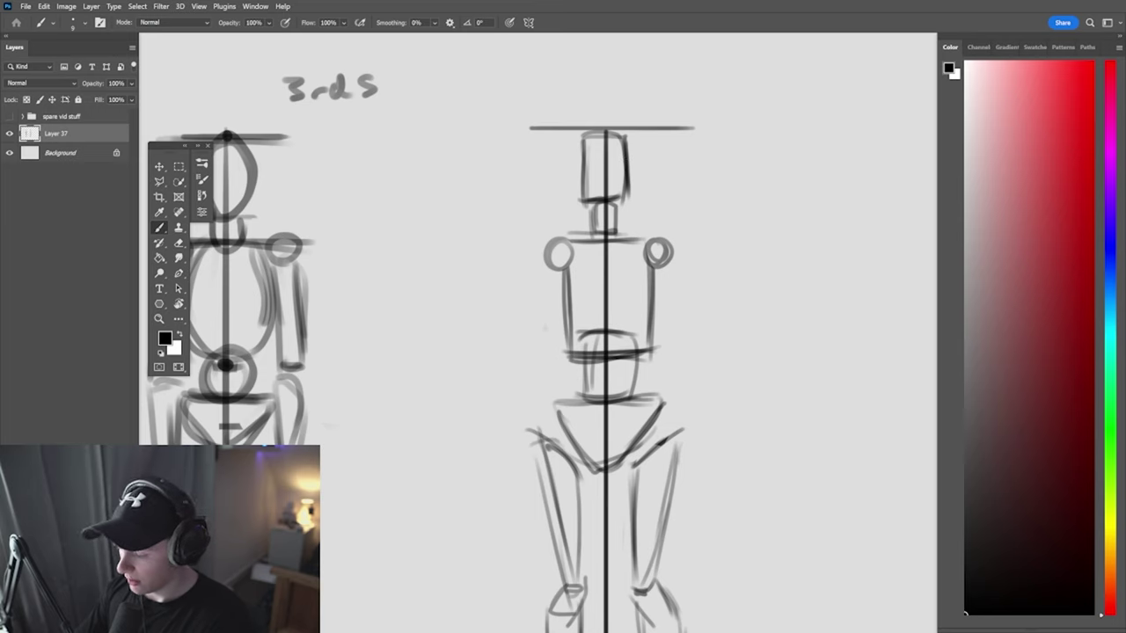
{"action": "left_click_drag", "start_coordinate": [544, 283], "coordinate": [540, 346]}
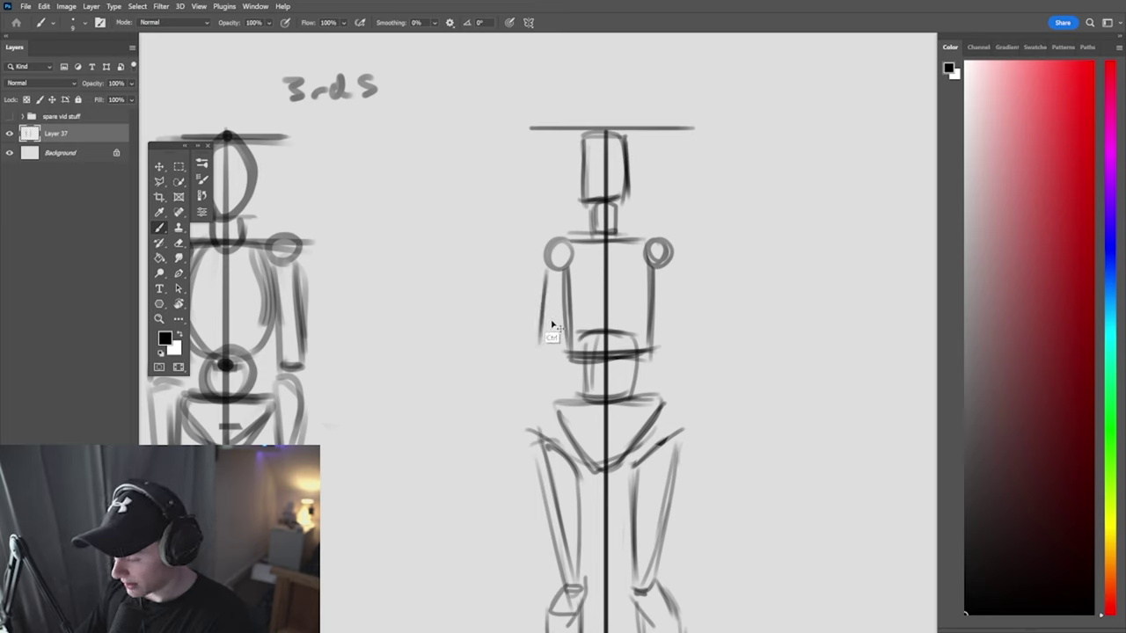
{"action": "key", "text": "ctrl+z"}
{"action": "left_click_drag", "start_coordinate": [543, 308], "coordinate": [544, 334]}
Replace the short arm stroke and draw both upper arms with strengthened edges
{"action": "key", "text": "ctrl+z"}
{"action": "mouse_move", "coordinate": [545, 269]}
{"action": "left_mouse_down"}
{"action": "mouse_move", "coordinate": [531, 358]}
{"action": "mouse_move", "coordinate": [547, 350]}
{"action": "mouse_move", "coordinate": [559, 312]}
{"action": "mouse_move", "coordinate": [549, 356]}
{"action": "left_mouse_up"}
{"action": "left_click_drag", "start_coordinate": [651, 268], "coordinate": [661, 323]}
{"action": "left_click_drag", "start_coordinate": [654, 260], "coordinate": [667, 350]}
{"action": "left_click_drag", "start_coordinate": [658, 281], "coordinate": [679, 348]}
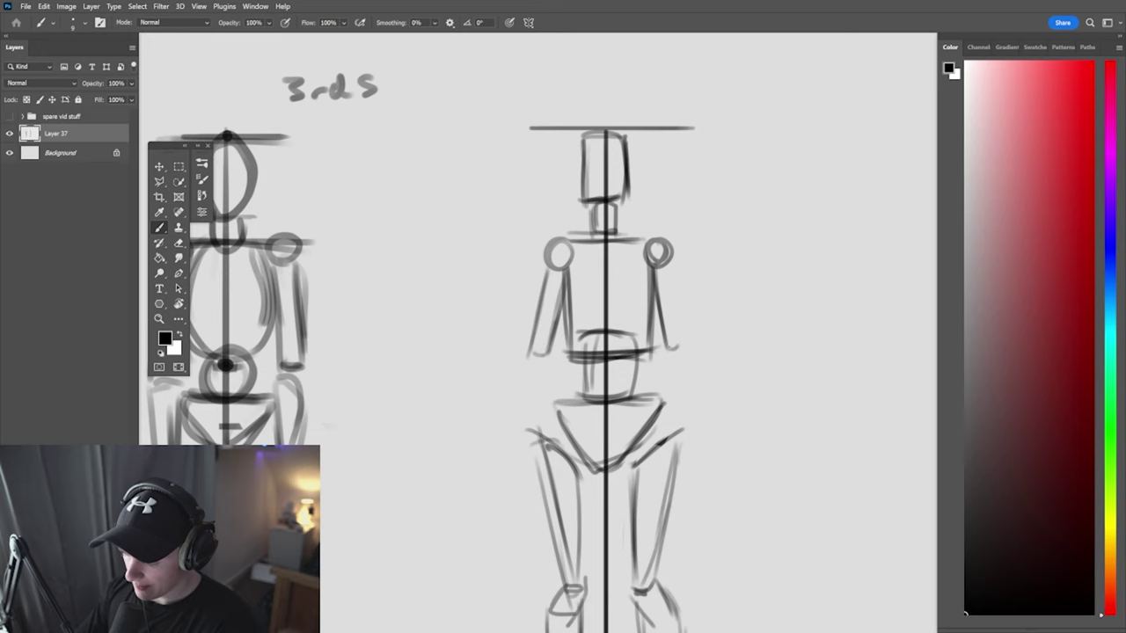
{"action": "mouse_move", "coordinate": [651, 264]}
{"action": "left_mouse_down"}
{"action": "mouse_move", "coordinate": [672, 267]}
{"action": "mouse_move", "coordinate": [686, 353]}
{"action": "left_mouse_up"}
Add left and right elbow joints and darken the waist band after viewing the whole canvas
{"action": "left_click_drag", "start_coordinate": [538, 346], "coordinate": [540, 348]}
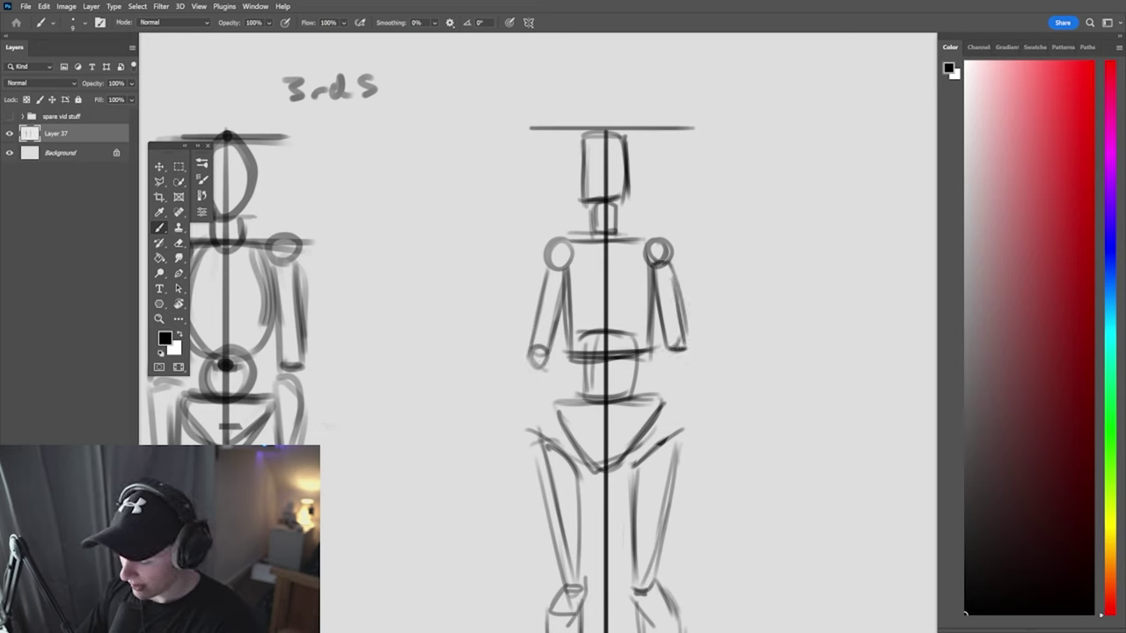
{"action": "left_click_drag", "start_coordinate": [675, 339], "coordinate": [678, 341]}
{"action": "key", "text": "ctrl+0"}
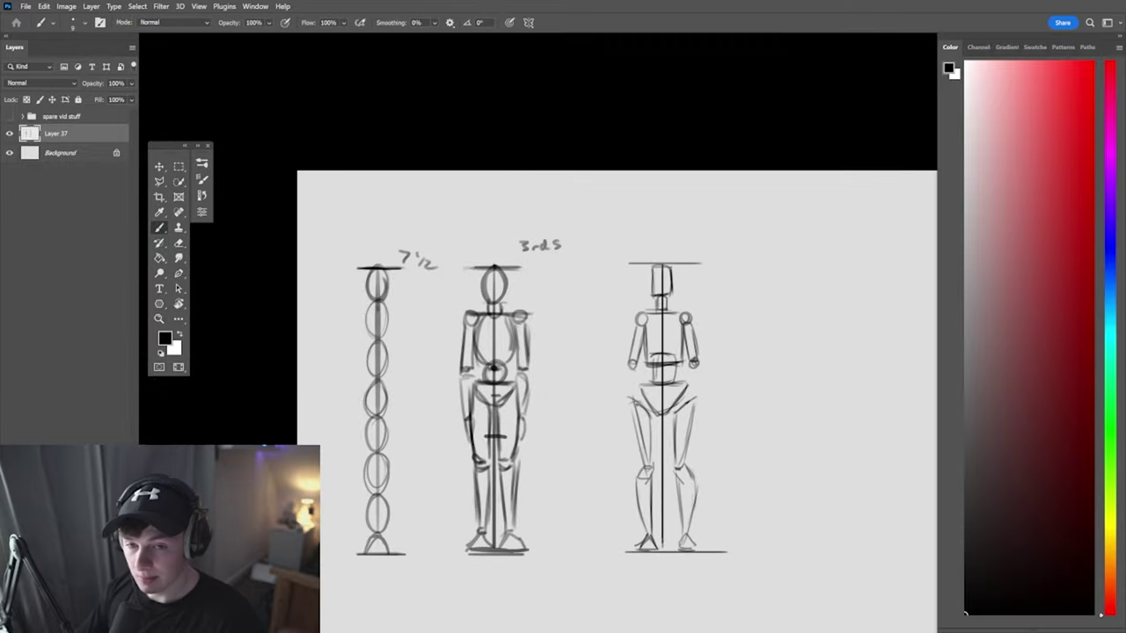
{"action": "scroll", "coordinate": [664, 352], "scroll_direction": "up", "scroll_amount": 5}
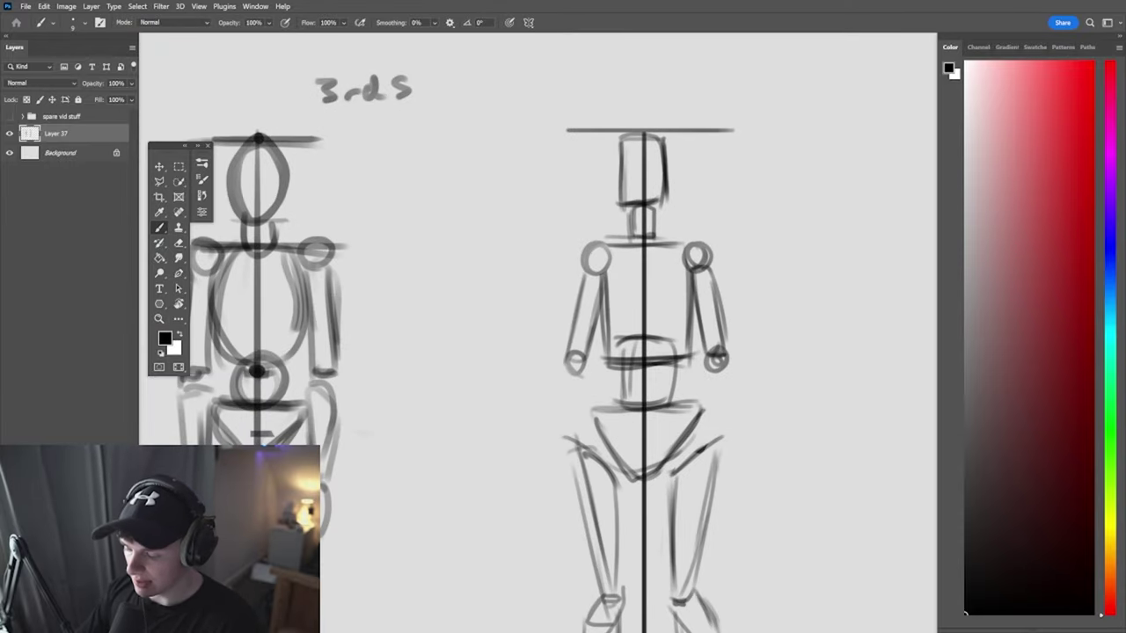
{"action": "mouse_move", "coordinate": [610, 348]}
{"action": "left_mouse_down"}
{"action": "mouse_move", "coordinate": [693, 350]}
{"action": "mouse_move", "coordinate": [675, 354]}
{"action": "left_mouse_up"}
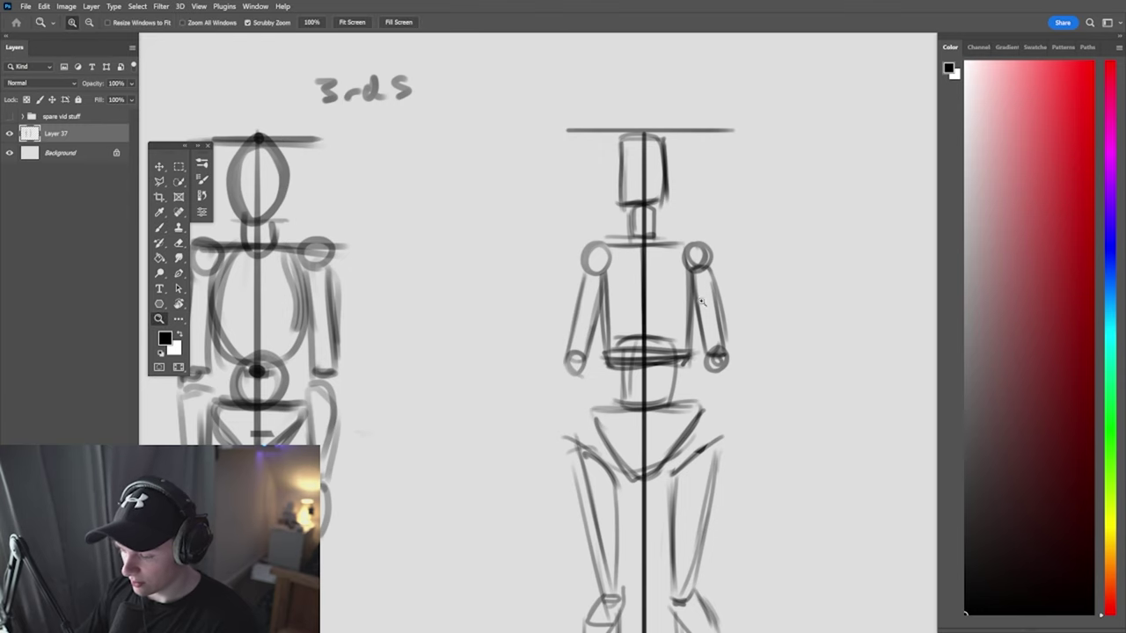
{"action": "scroll", "coordinate": [642, 308], "scroll_direction": "down", "scroll_amount": 5}
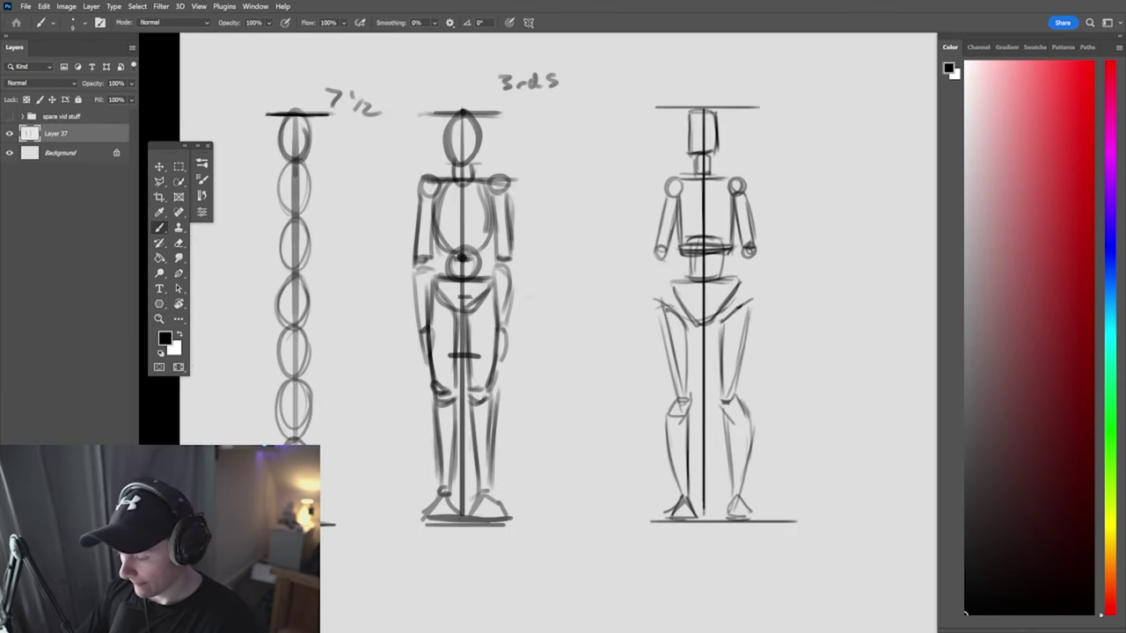
Sketch the left forearm and left hip edge, redrawing the weak hip stroke darker
{"action": "left_click_drag", "start_coordinate": [654, 255], "coordinate": [648, 328]}
{"action": "left_click_drag", "start_coordinate": [645, 286], "coordinate": [651, 352]}
{"action": "key", "text": "ctrl+z"}
{"action": "left_click_drag", "start_coordinate": [646, 269], "coordinate": [647, 325]}
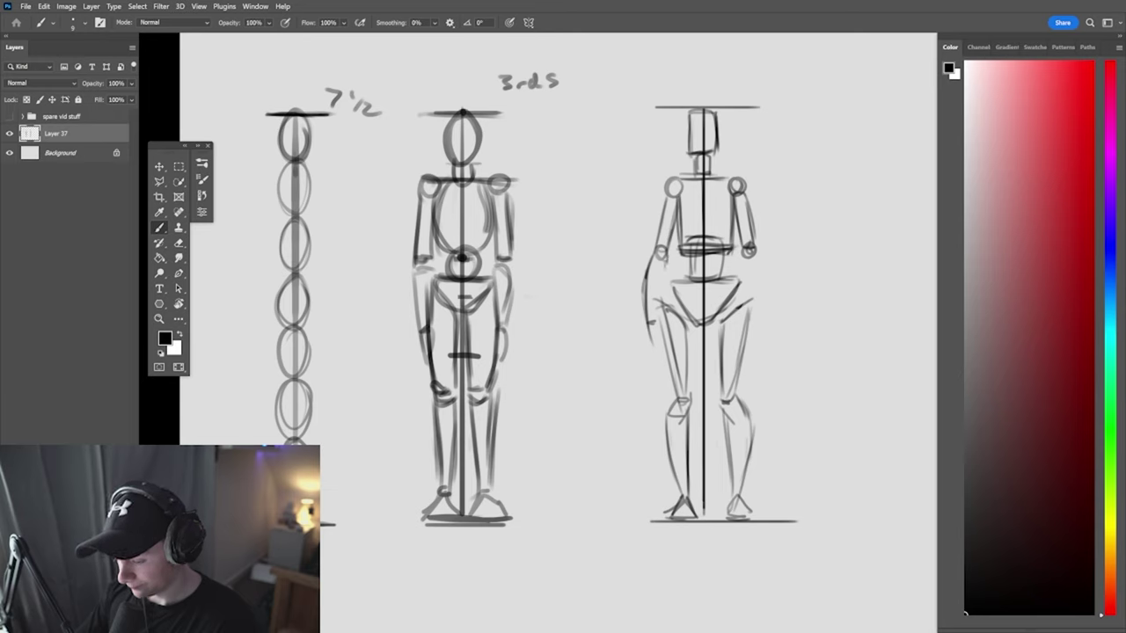
{"action": "left_click_drag", "start_coordinate": [667, 253], "coordinate": [661, 355]}
Add the hand, right forearm and right hip edge, then fit and pan the canvas
{"action": "left_click_drag", "start_coordinate": [744, 253], "coordinate": [753, 308]}
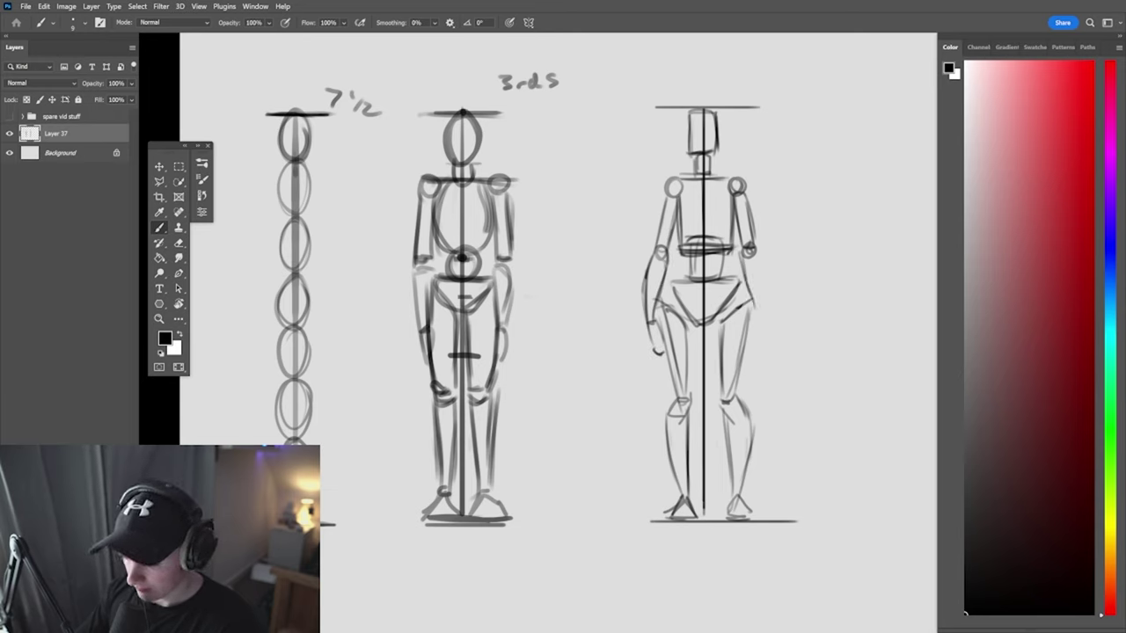
{"action": "left_click_drag", "start_coordinate": [758, 255], "coordinate": [761, 359]}
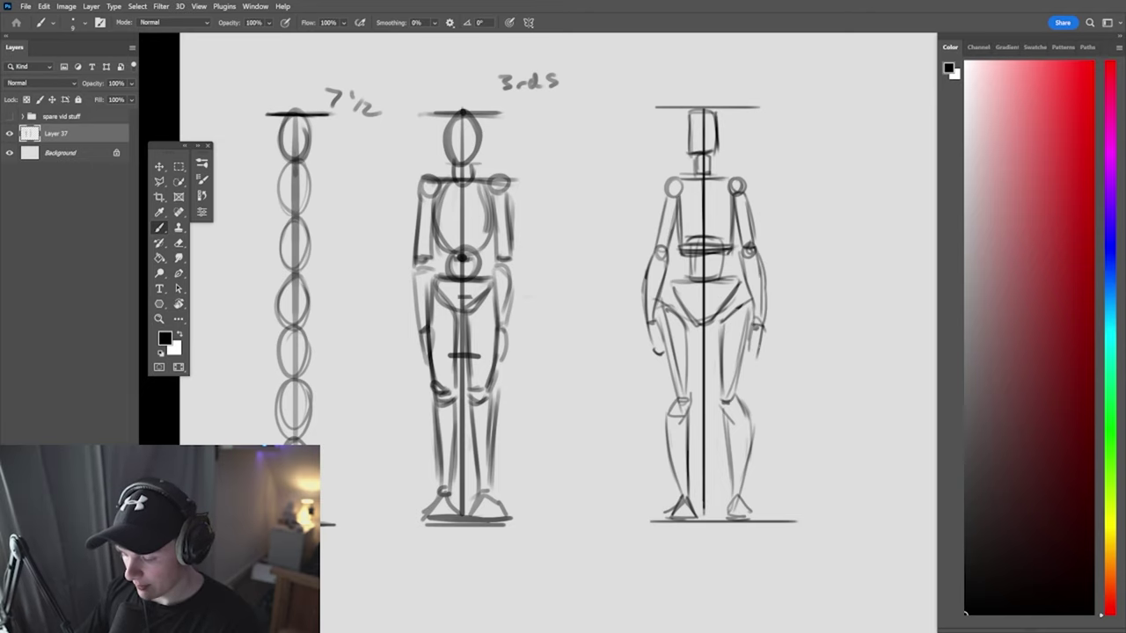
{"action": "key", "text": "ctrl+0"}
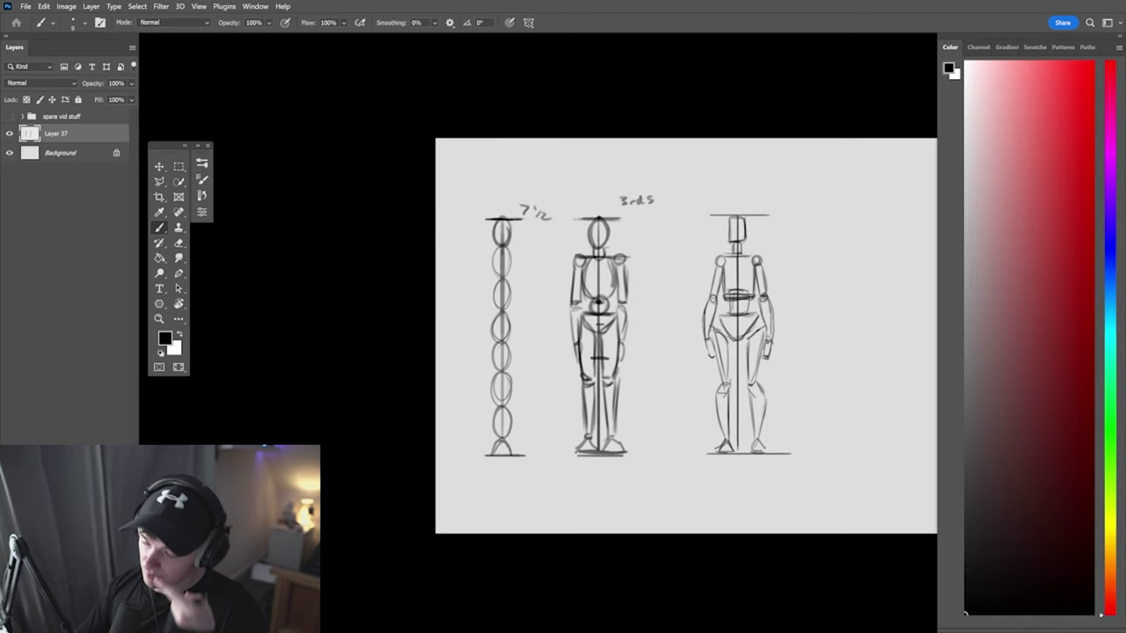
{"action": "left_click_drag", "start_coordinate": [686, 334], "coordinate": [542, 346]}
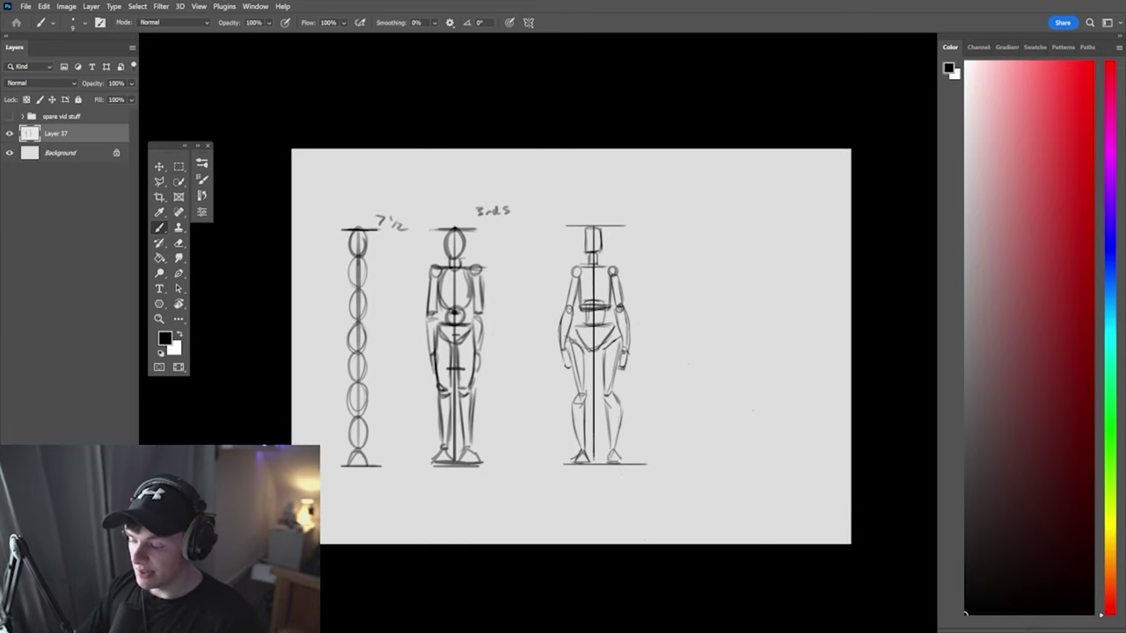
{"action": "mouse_move", "coordinate": [517, 166]}
{"action": "left_mouse_down"}
{"action": "mouse_move", "coordinate": [299, 422]}
{"action": "mouse_move", "coordinate": [528, 176]}
{"action": "left_mouse_up"}
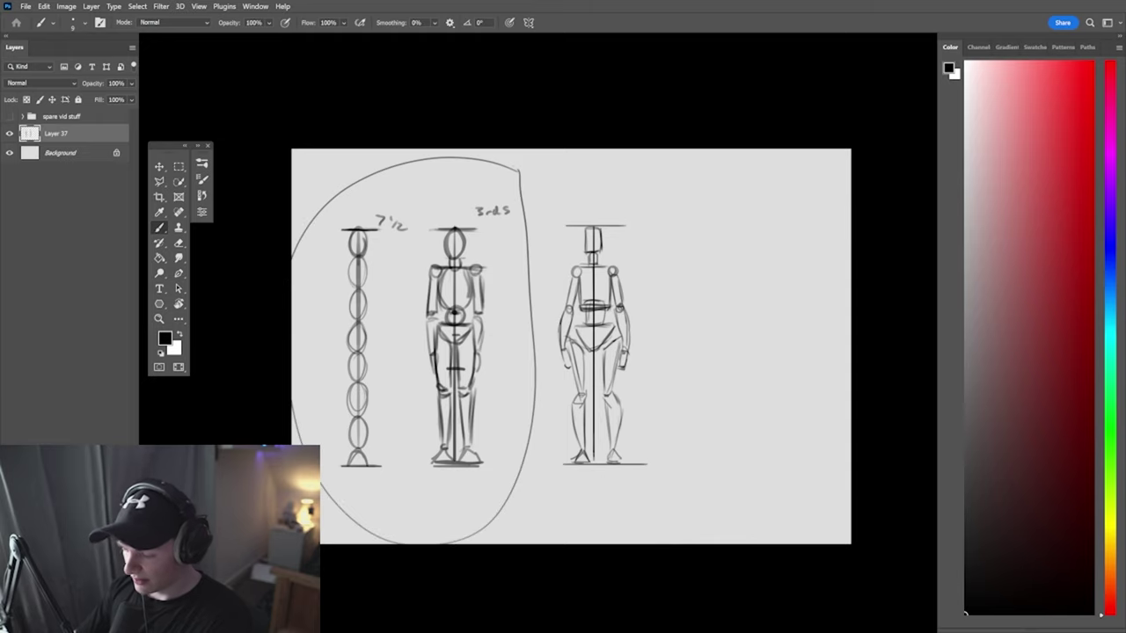
{"action": "key", "text": "ctrl+z"}
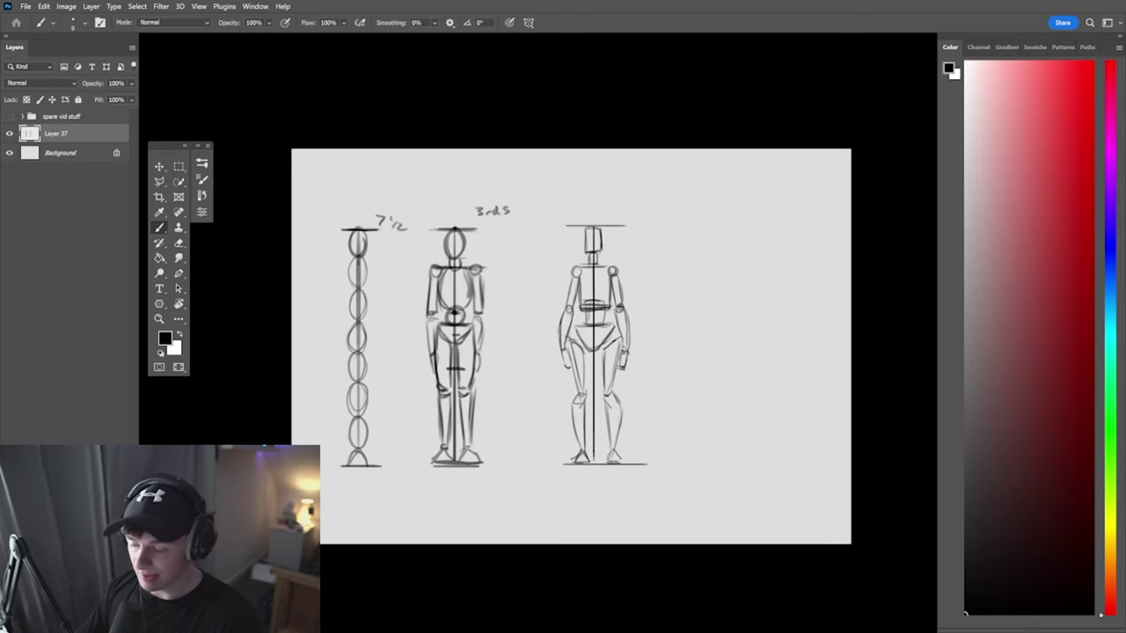
{"action": "scroll", "coordinate": [703, 239], "scroll_direction": "up", "scroll_amount": 1}
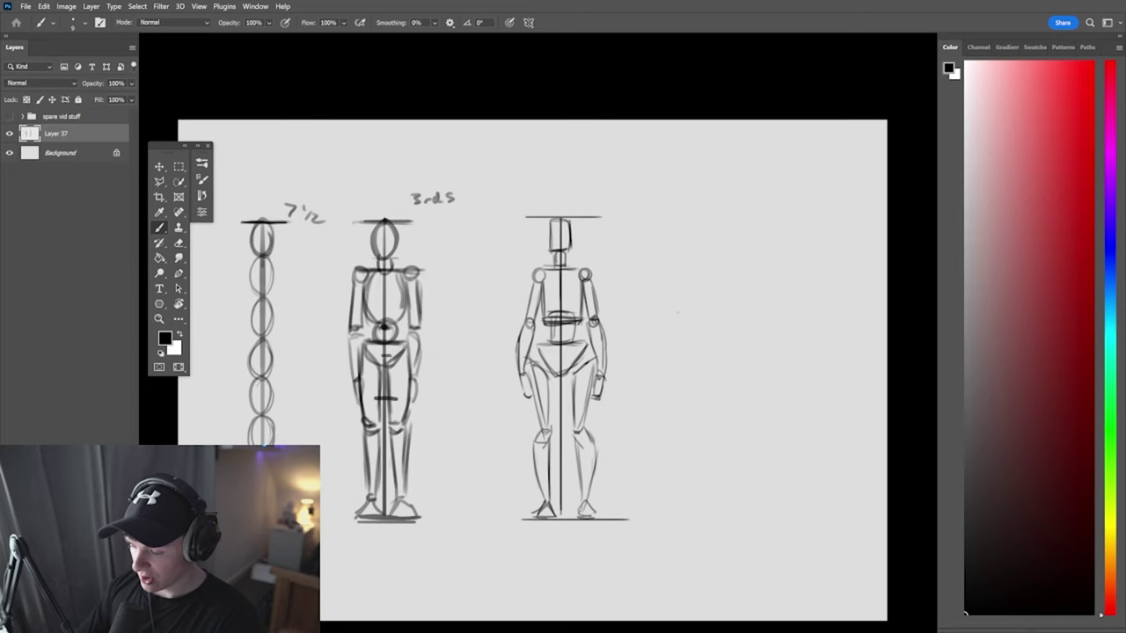
Sketch the side-view figure's tilted torso box and mark the top of its head
{"action": "left_click_drag", "start_coordinate": [664, 277], "coordinate": [684, 327]}
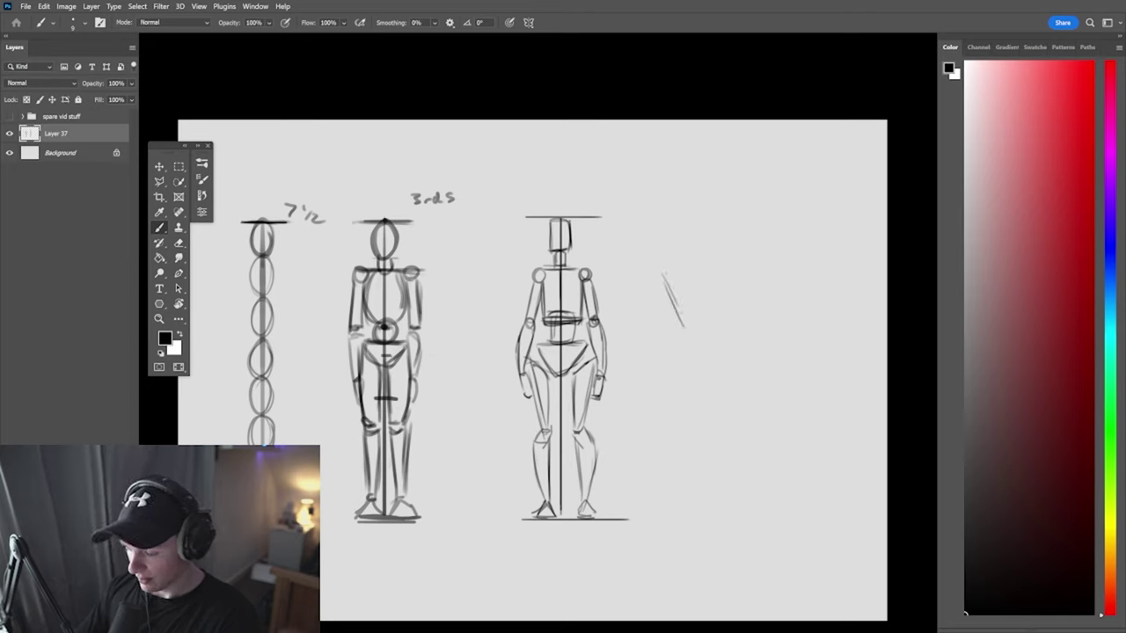
{"action": "left_click_drag", "start_coordinate": [682, 276], "coordinate": [702, 318]}
{"action": "left_click_drag", "start_coordinate": [662, 276], "coordinate": [678, 268]}
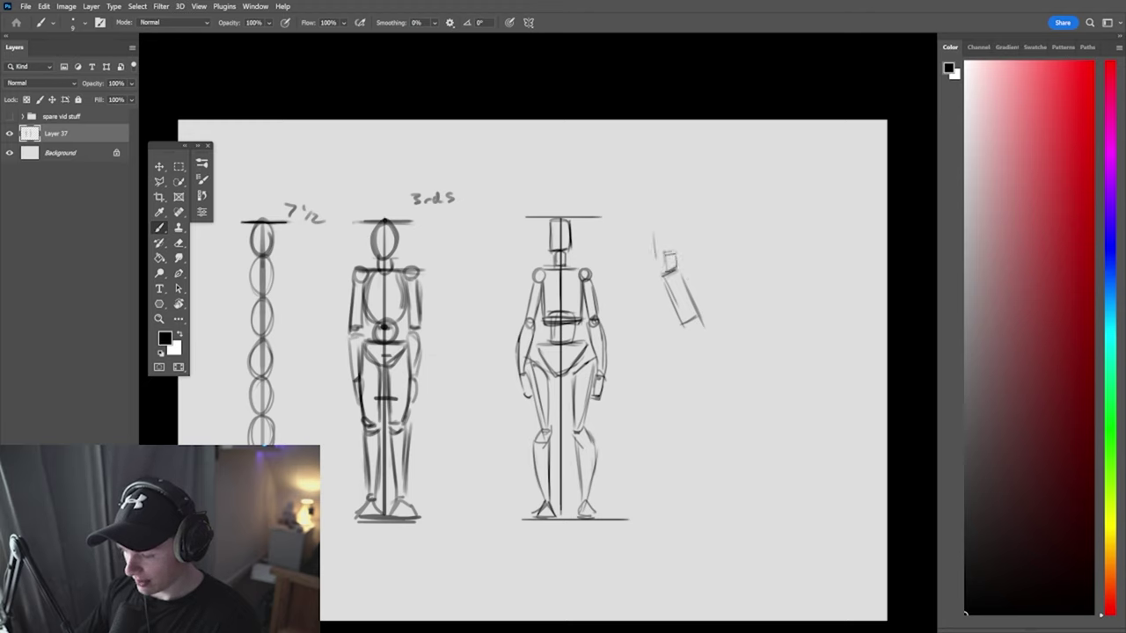
{"action": "mouse_move", "coordinate": [660, 221]}
{"action": "left_mouse_down"}
{"action": "mouse_move", "coordinate": [679, 220]}
{"action": "mouse_move", "coordinate": [686, 264]}
{"action": "left_mouse_up"}
{"action": "mouse_move", "coordinate": [683, 322]}
{"action": "left_mouse_down"}
{"action": "mouse_move", "coordinate": [683, 344]}
{"action": "mouse_move", "coordinate": [703, 343]}
{"action": "mouse_move", "coordinate": [665, 356]}
{"action": "mouse_move", "coordinate": [690, 375]}
{"action": "mouse_move", "coordinate": [681, 422]}
{"action": "left_mouse_up"}
Sketch the side-view figure's legs and foot, redoing the lower leg's back edge
{"action": "left_click_drag", "start_coordinate": [674, 373], "coordinate": [687, 430]}
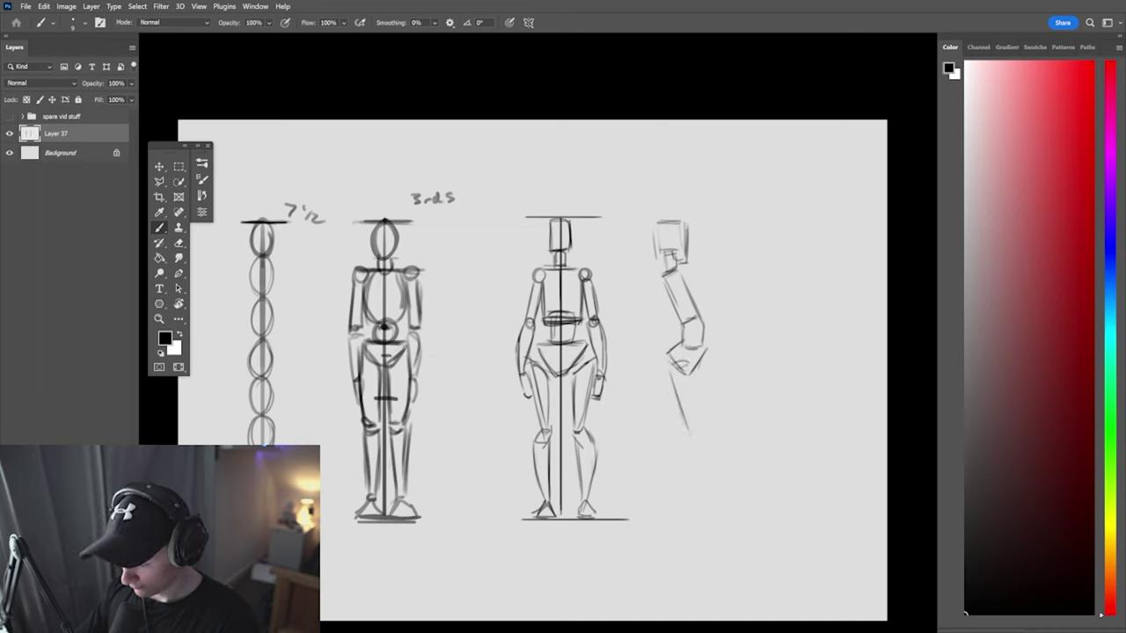
{"action": "left_click_drag", "start_coordinate": [701, 369], "coordinate": [700, 438]}
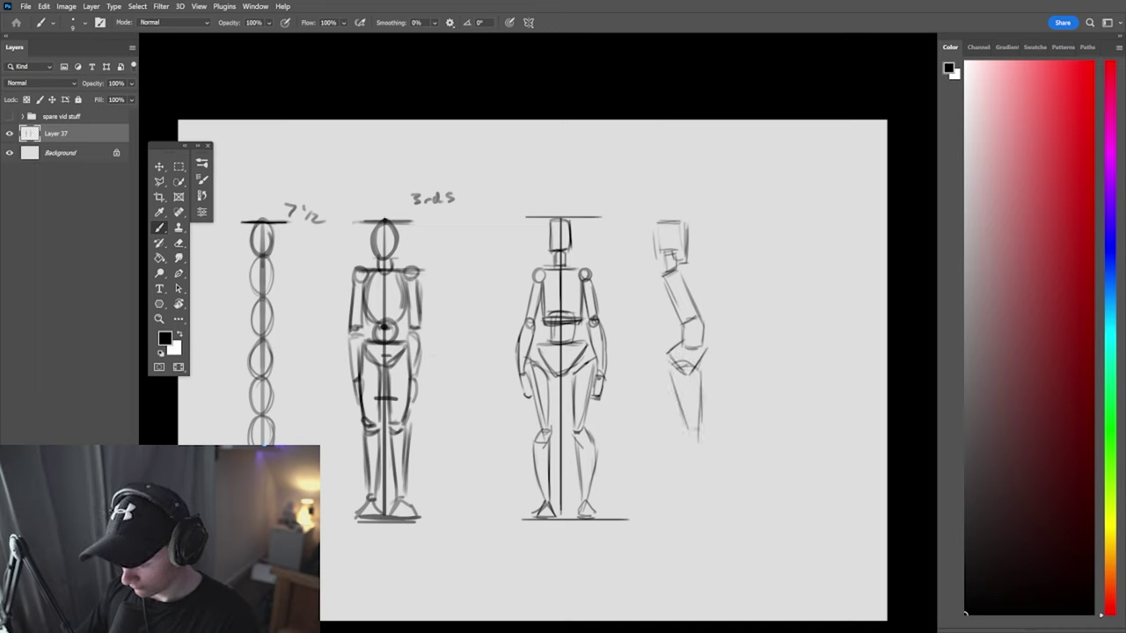
{"action": "mouse_move", "coordinate": [672, 373]}
{"action": "left_mouse_down"}
{"action": "mouse_move", "coordinate": [686, 434]}
{"action": "mouse_move", "coordinate": [679, 424]}
{"action": "mouse_move", "coordinate": [679, 493]}
{"action": "left_mouse_up"}
{"action": "left_click_drag", "start_coordinate": [675, 450], "coordinate": [693, 512]}
{"action": "left_click_drag", "start_coordinate": [677, 470], "coordinate": [691, 508]}
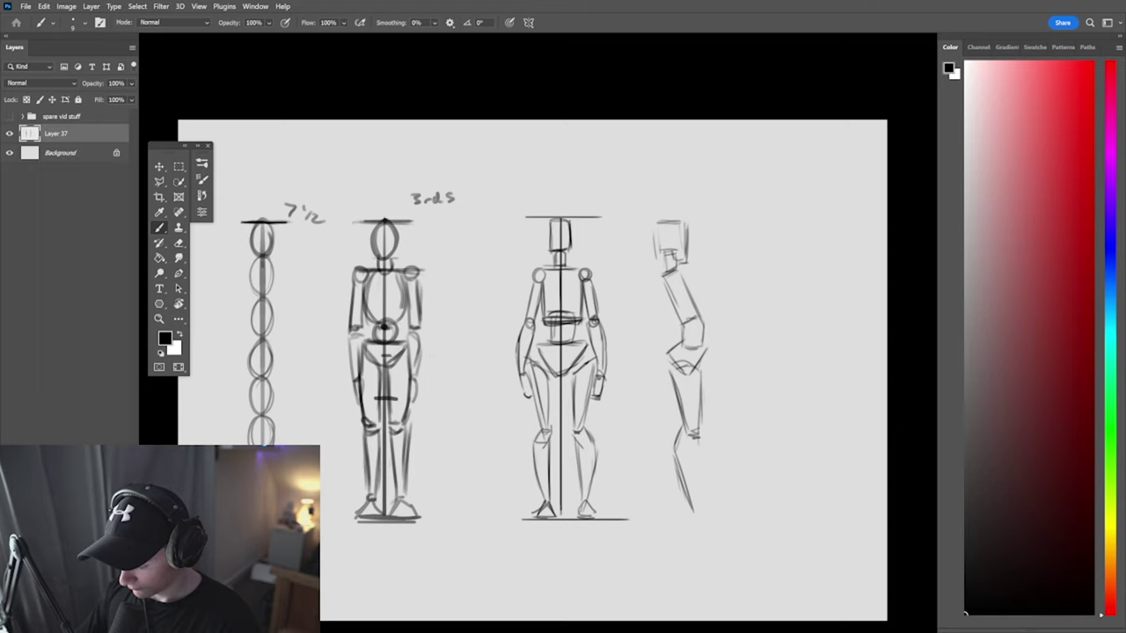
{"action": "left_click_drag", "start_coordinate": [696, 438], "coordinate": [697, 512]}
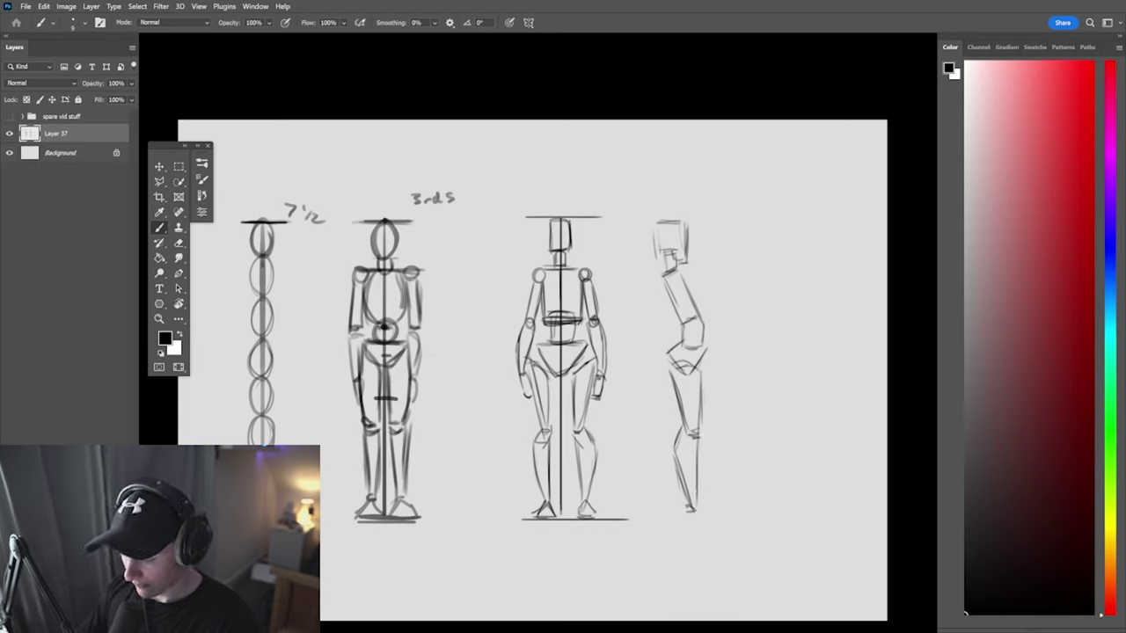
{"action": "key", "text": "ctrl+z"}
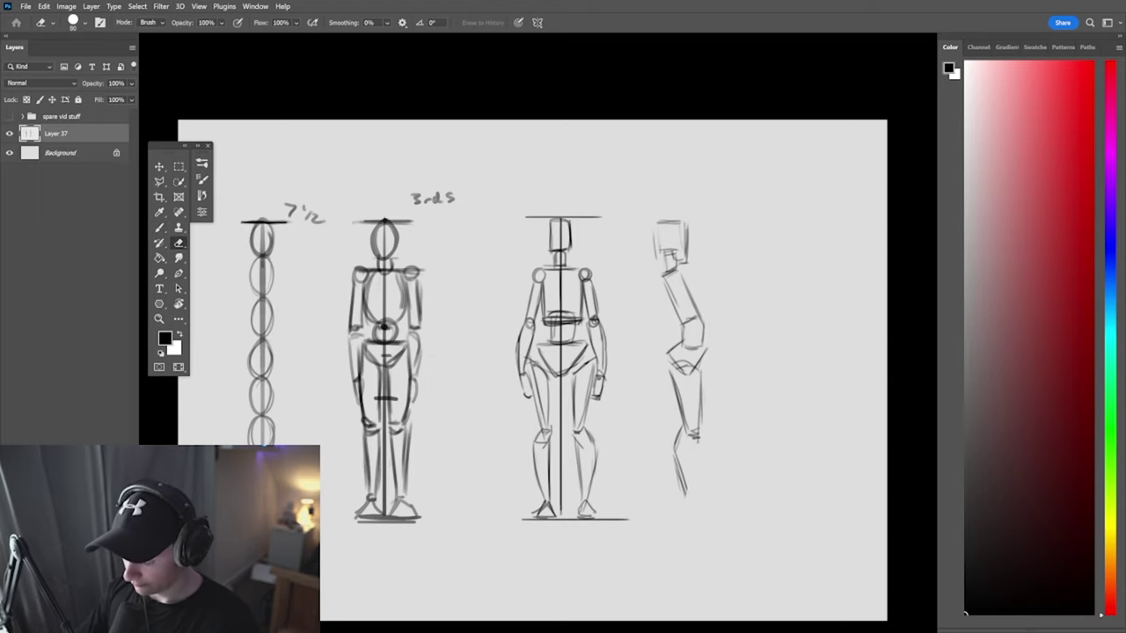
{"action": "key", "text": "ctrl+z"}
{"action": "mouse_move", "coordinate": [693, 438]}
{"action": "left_mouse_down"}
{"action": "mouse_move", "coordinate": [699, 508]}
{"action": "mouse_move", "coordinate": [679, 498]}
{"action": "mouse_move", "coordinate": [688, 516]}
{"action": "mouse_move", "coordinate": [725, 519]}
{"action": "left_mouse_up"}
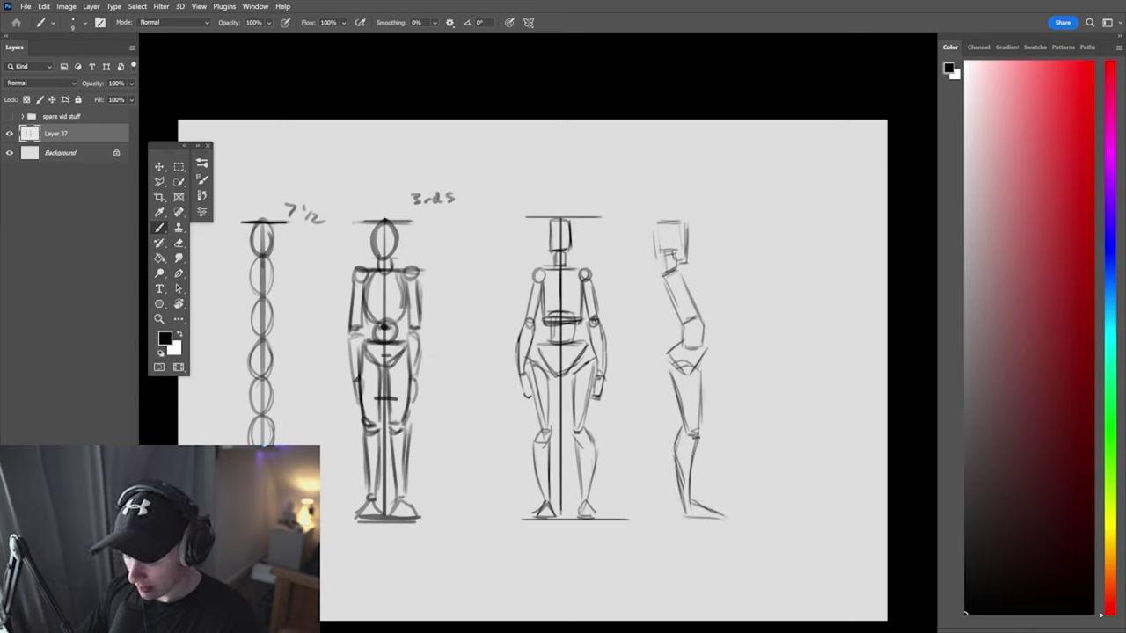
Add the shoulder joint, firm up the head box, and draw the arm and hand
{"action": "left_click_drag", "start_coordinate": [672, 275], "coordinate": [674, 276]}
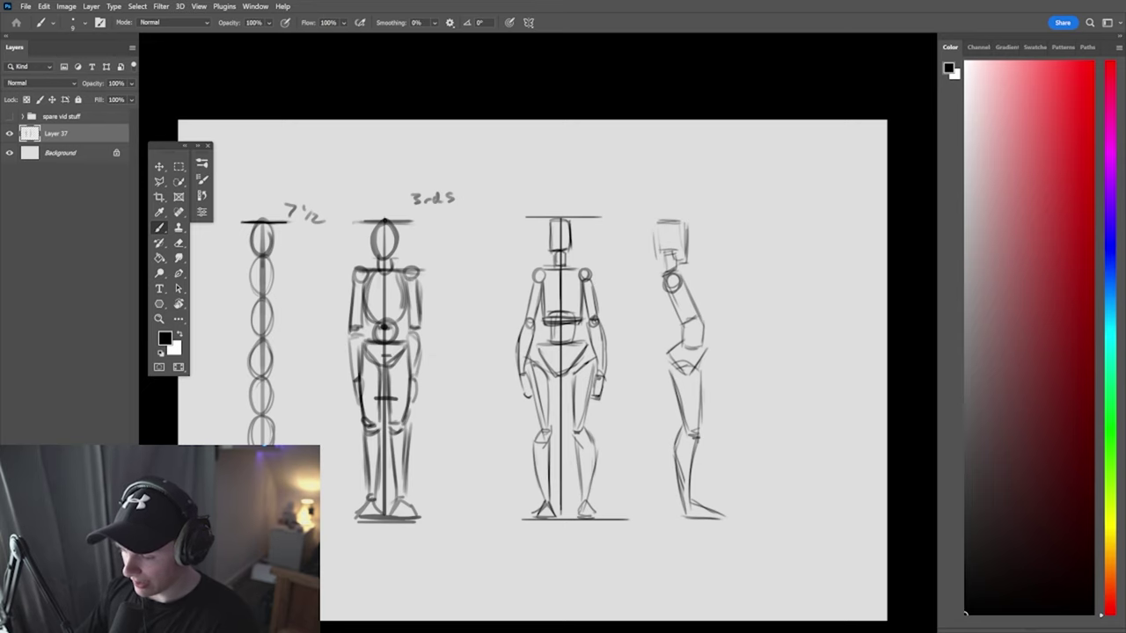
{"action": "left_click_drag", "start_coordinate": [687, 225], "coordinate": [687, 266]}
{"action": "mouse_move", "coordinate": [653, 225]}
{"action": "left_mouse_down"}
{"action": "mouse_move", "coordinate": [656, 252]}
{"action": "mouse_move", "coordinate": [675, 251]}
{"action": "mouse_move", "coordinate": [660, 252]}
{"action": "mouse_move", "coordinate": [665, 274]}
{"action": "mouse_move", "coordinate": [703, 316]}
{"action": "mouse_move", "coordinate": [682, 326]}
{"action": "left_mouse_up"}
{"action": "mouse_move", "coordinate": [662, 282]}
{"action": "left_mouse_down"}
{"action": "mouse_move", "coordinate": [684, 327]}
{"action": "mouse_move", "coordinate": [701, 322]}
{"action": "mouse_move", "coordinate": [684, 348]}
{"action": "left_mouse_up"}
{"action": "left_click_drag", "start_coordinate": [701, 317], "coordinate": [702, 347]}
{"action": "mouse_move", "coordinate": [664, 299]}
{"action": "left_mouse_down"}
{"action": "mouse_move", "coordinate": [663, 331]}
{"action": "mouse_move", "coordinate": [678, 320]}
{"action": "mouse_move", "coordinate": [664, 328]}
{"action": "mouse_move", "coordinate": [665, 370]}
{"action": "mouse_move", "coordinate": [680, 387]}
{"action": "left_mouse_up"}
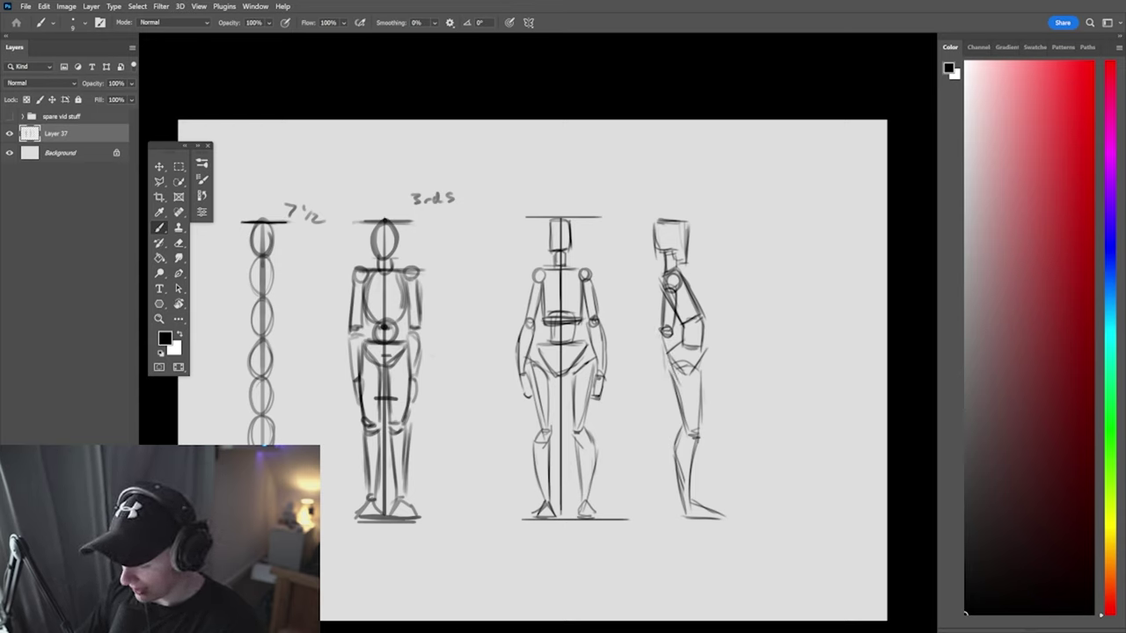
{"action": "mouse_move", "coordinate": [659, 339]}
{"action": "left_mouse_down"}
{"action": "mouse_move", "coordinate": [681, 391]}
{"action": "mouse_move", "coordinate": [674, 337]}
{"action": "mouse_move", "coordinate": [689, 396]}
{"action": "left_mouse_up"}
{"action": "left_click_drag", "start_coordinate": [677, 382], "coordinate": [689, 403]}
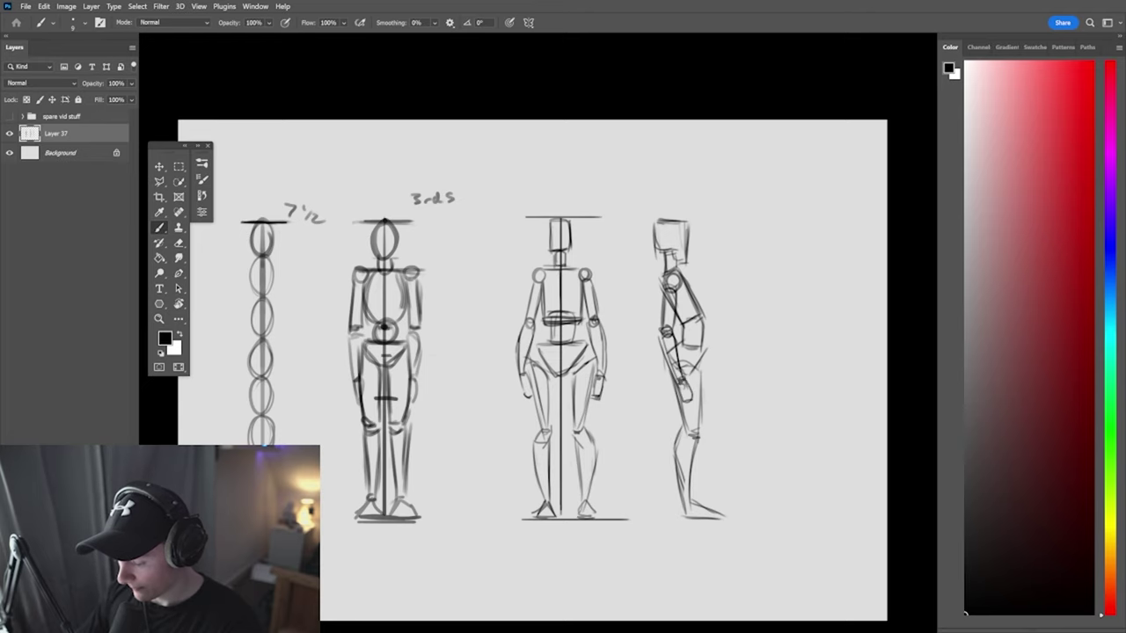
{"action": "left_click_drag", "start_coordinate": [661, 329], "coordinate": [670, 334]}
{"action": "scroll", "coordinate": [616, 352], "scroll_direction": "down", "scroll_amount": 5}
{"action": "scroll", "coordinate": [615, 351], "scroll_direction": "up", "scroll_amount": 2}
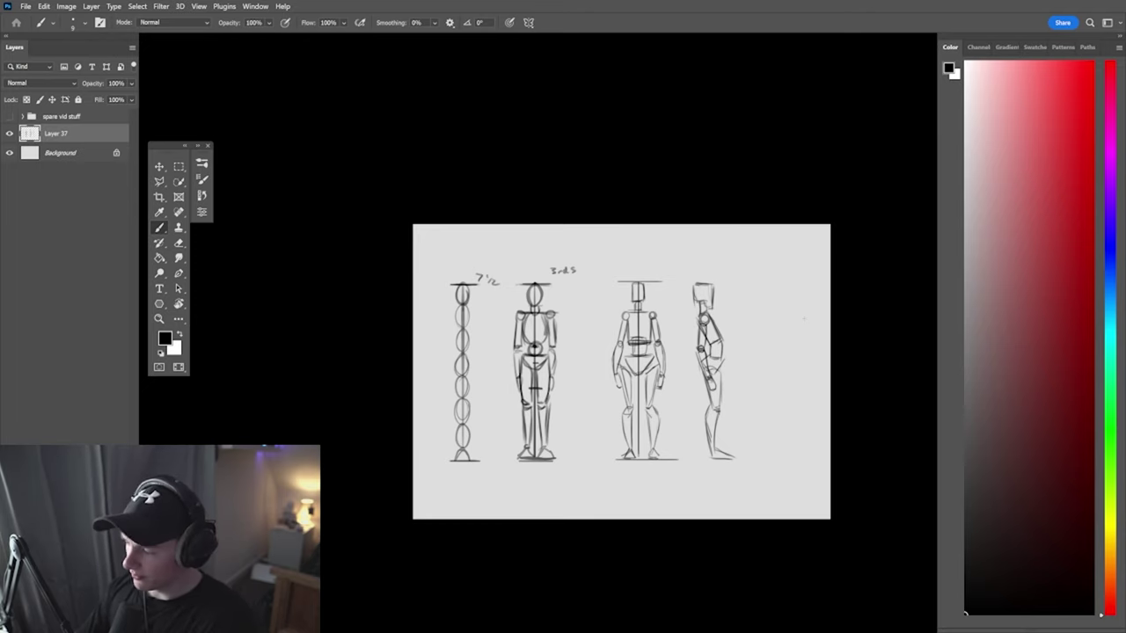
Hide the existing sketch layer and create a new empty layer with the Brush active
{"action": "left_click", "coordinate": [9, 134]}
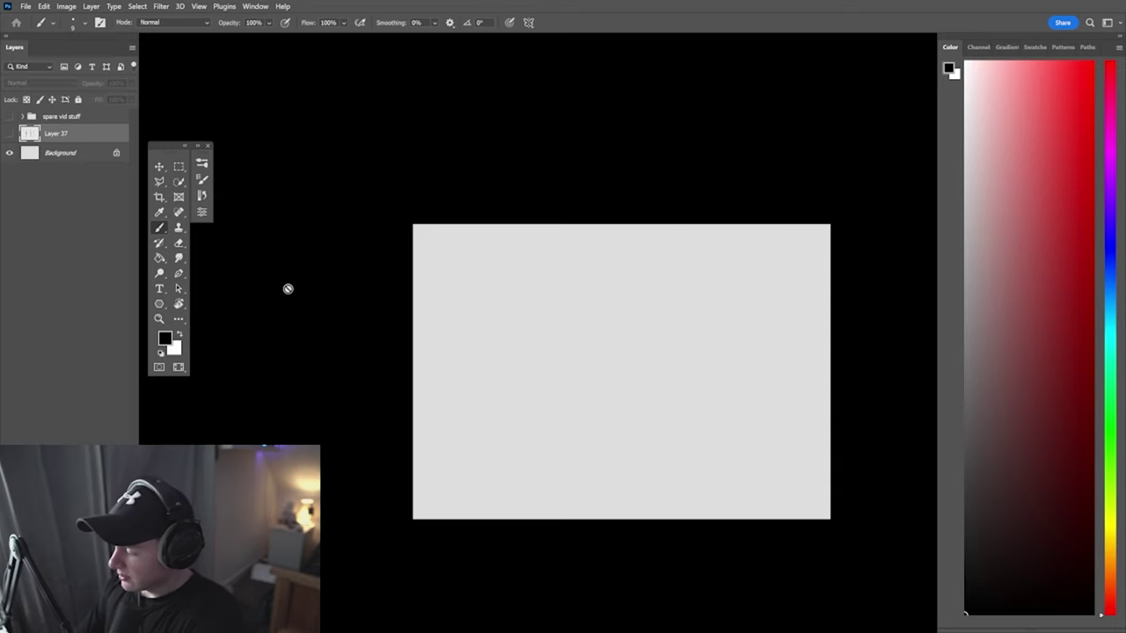
{"action": "key", "text": "ctrl+shift+alt+n"}
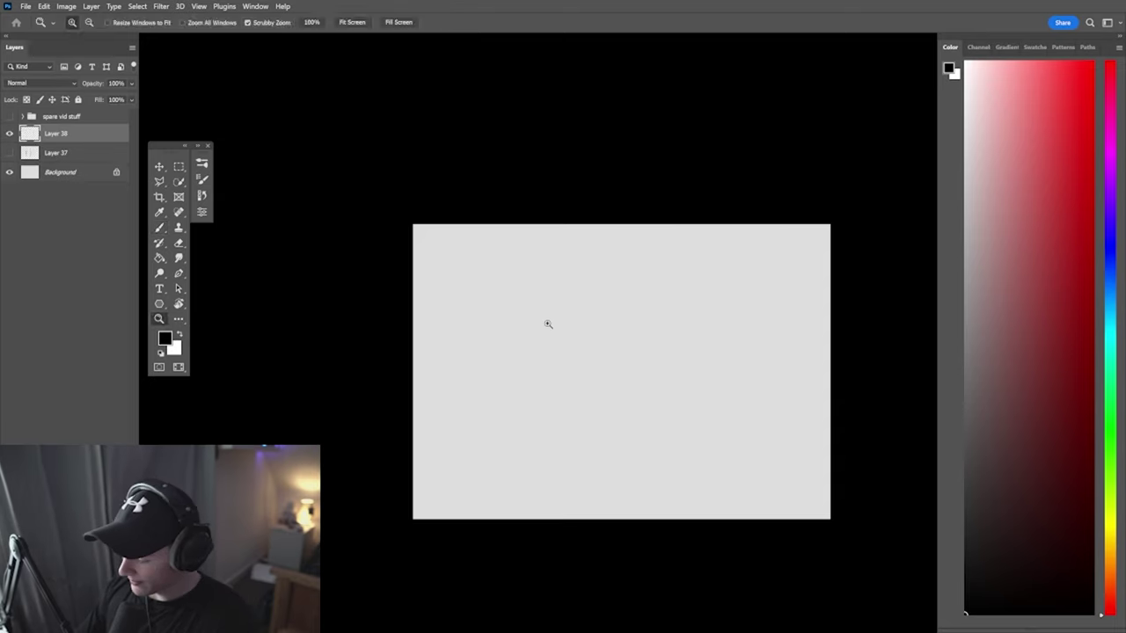
{"action": "scroll", "coordinate": [545, 326], "scroll_direction": "up", "scroll_amount": 2}
{"action": "scroll", "coordinate": [598, 299], "scroll_direction": "up", "scroll_amount": 2}
{"action": "scroll", "coordinate": [598, 279], "scroll_direction": "down", "scroll_amount": 2}
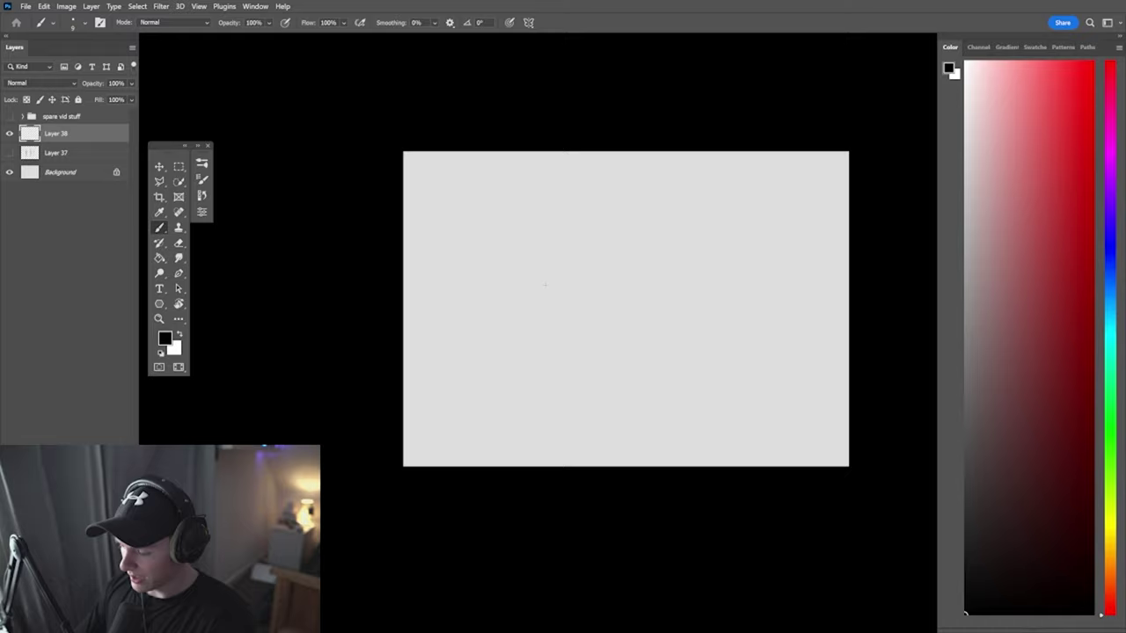
{"action": "key", "text": "b"}
{"action": "scroll", "coordinate": [598, 279], "scroll_direction": "up", "scroll_amount": 1}
Draw a vertical height line with top and bottom ticks and stacked head ovals
{"action": "left_click_drag", "start_coordinate": [517, 255], "coordinate": [517, 435]}
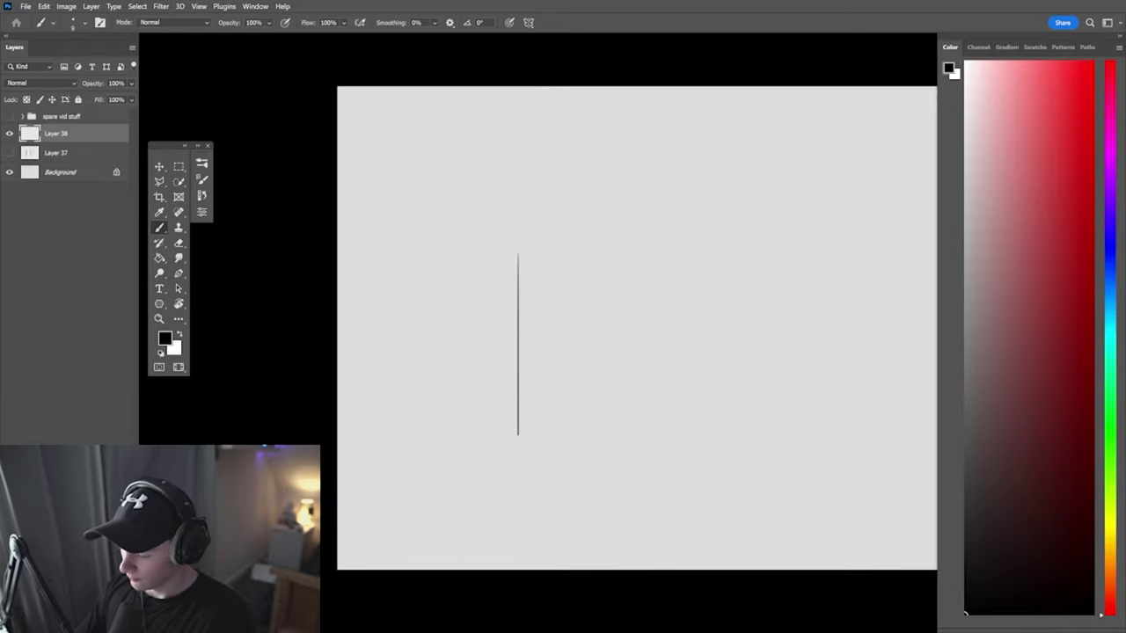
{"action": "left_click_drag", "start_coordinate": [508, 255], "coordinate": [543, 255]}
{"action": "left_click_drag", "start_coordinate": [503, 434], "coordinate": [536, 435]}
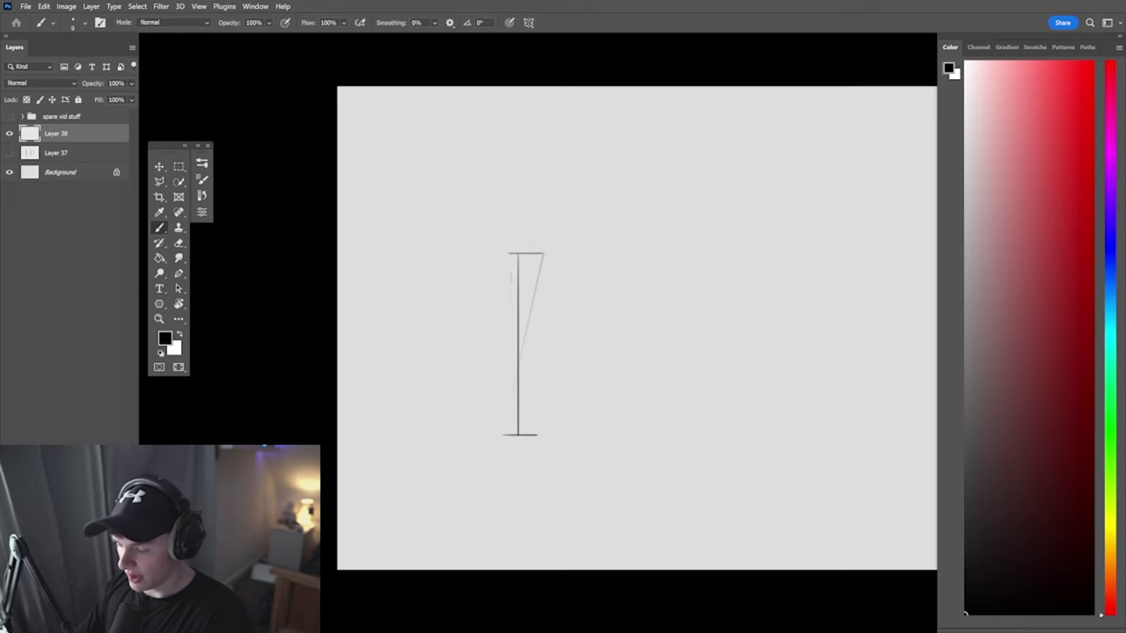
{"action": "mouse_move", "coordinate": [524, 256]}
{"action": "left_mouse_down"}
{"action": "mouse_move", "coordinate": [520, 404]}
{"action": "mouse_move", "coordinate": [506, 431]}
{"action": "mouse_move", "coordinate": [526, 427]}
{"action": "left_mouse_up"}
{"action": "key", "text": "ctrl+z"}
{"action": "key", "text": "ctrl+z"}
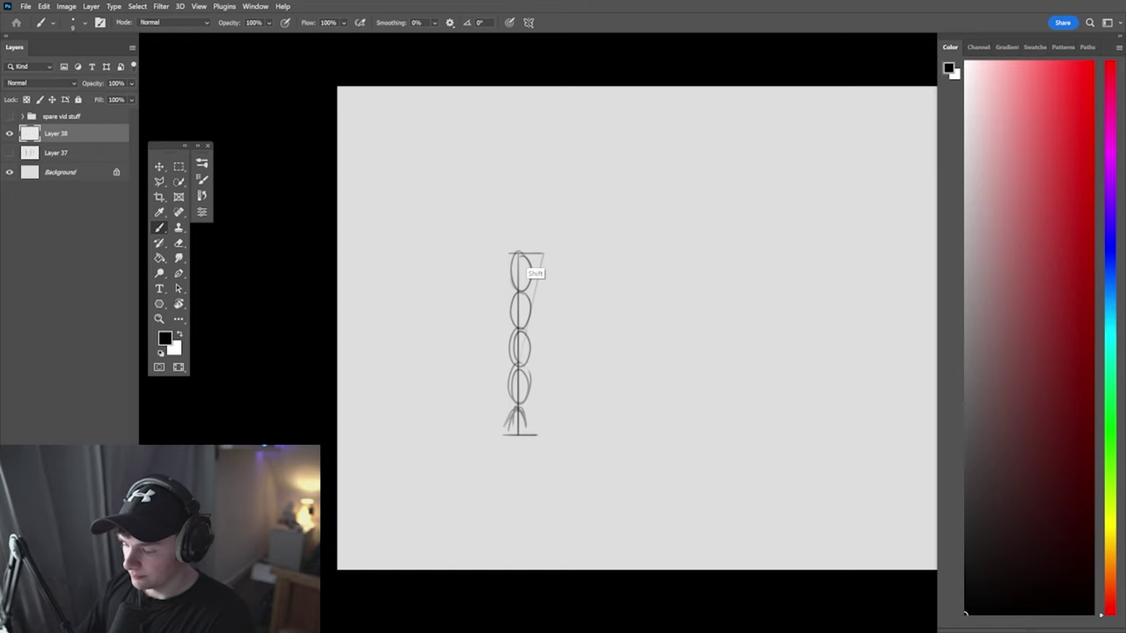
Extend the top and bottom guides, write the 4½ label, and draw a centre line
{"action": "left_click_drag", "start_coordinate": [510, 255], "coordinate": [640, 255]}
{"action": "left_click_drag", "start_coordinate": [508, 436], "coordinate": [676, 436]}
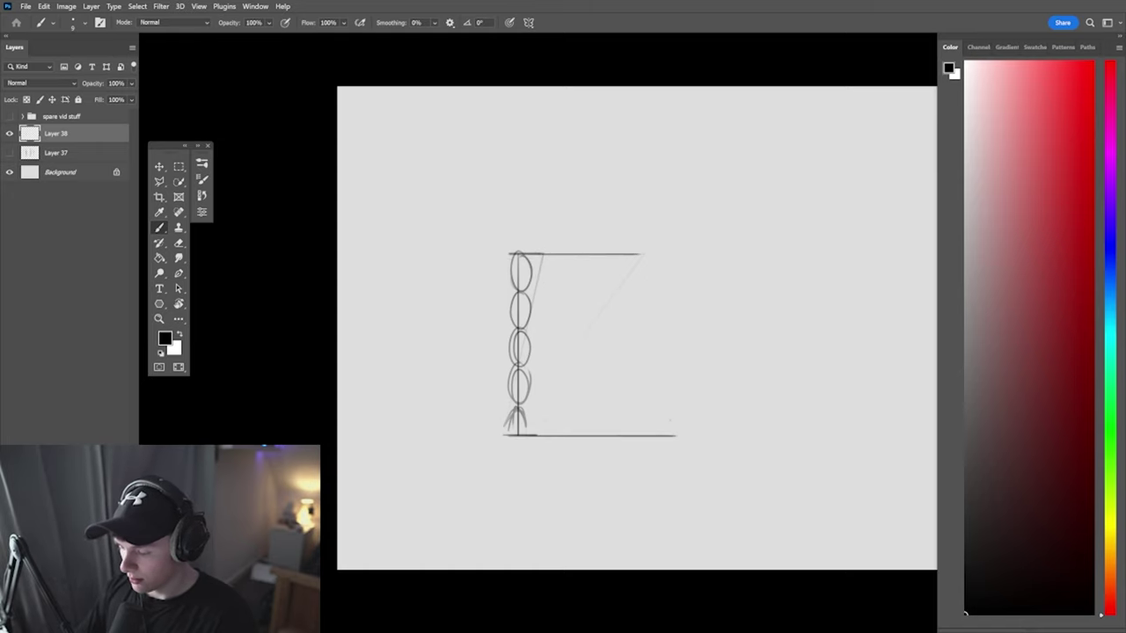
{"action": "mouse_move", "coordinate": [512, 212]}
{"action": "left_mouse_down"}
{"action": "mouse_move", "coordinate": [524, 230]}
{"action": "mouse_move", "coordinate": [529, 218]}
{"action": "mouse_move", "coordinate": [549, 229]}
{"action": "left_mouse_up"}
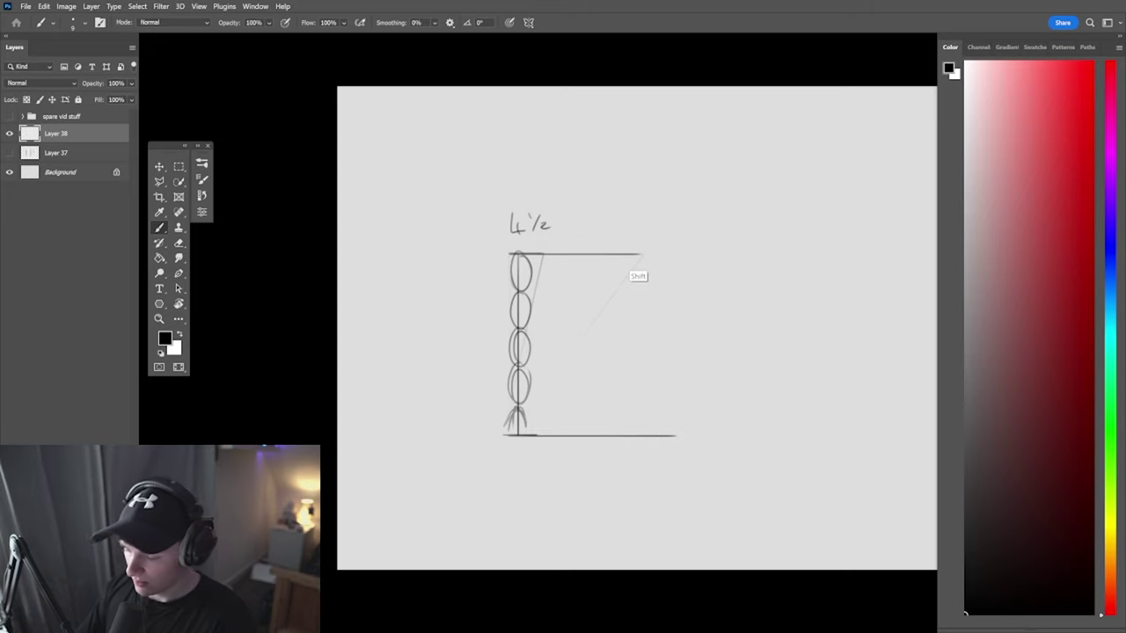
{"action": "left_click_drag", "start_coordinate": [638, 255], "coordinate": [639, 430]}
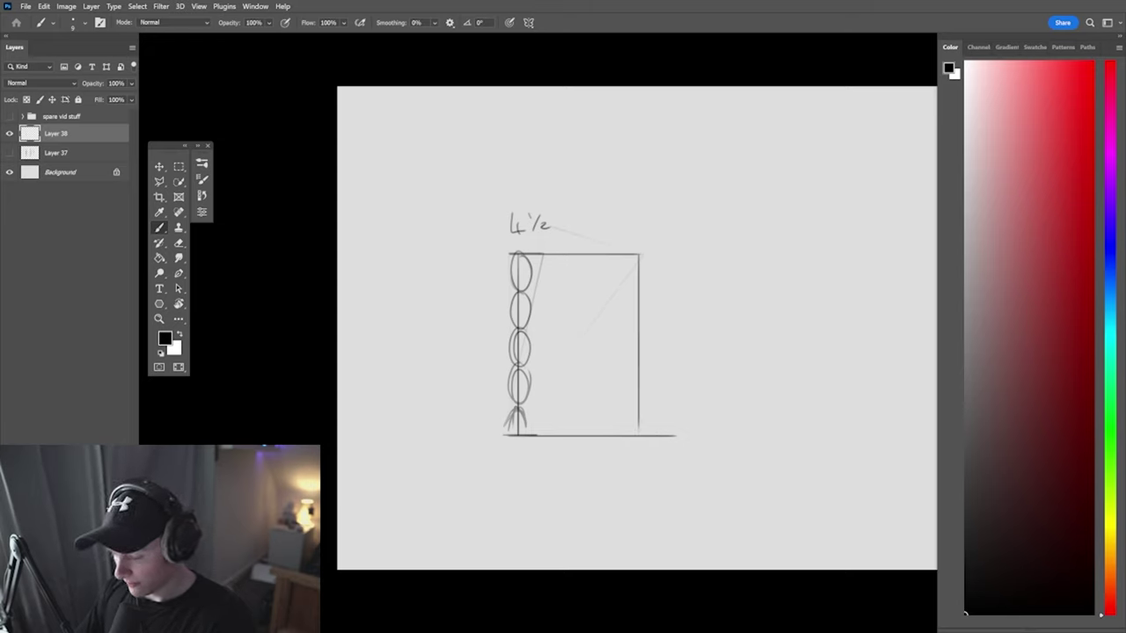
Block in the dwarf's chest box, removing a stray stroke above it
{"action": "left_click_drag", "start_coordinate": [607, 308], "coordinate": [608, 343]}
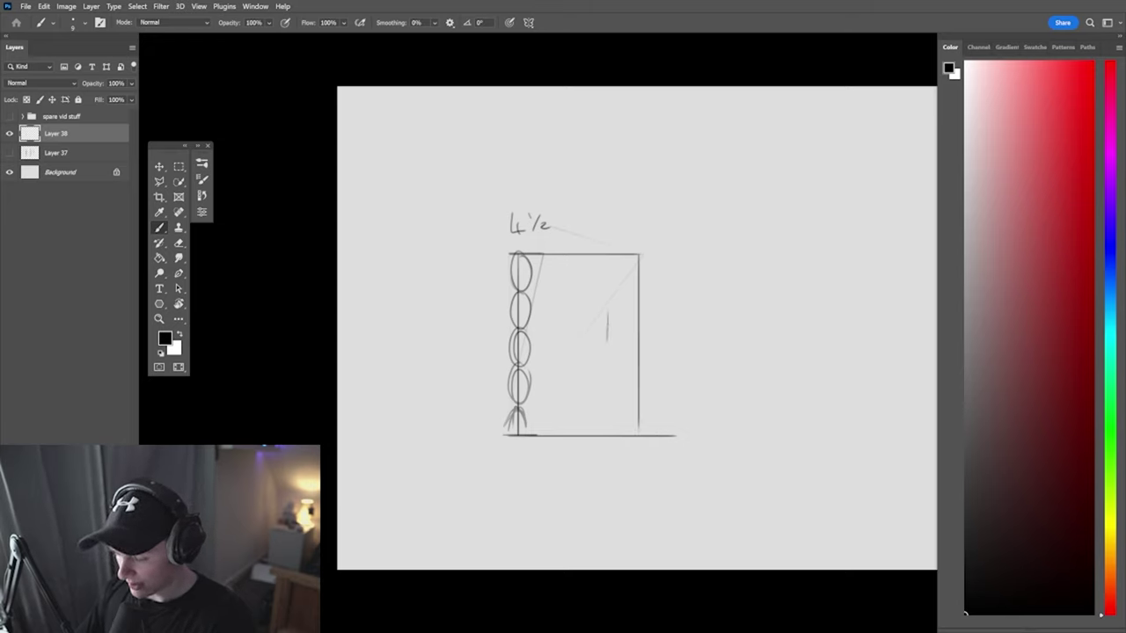
{"action": "mouse_move", "coordinate": [612, 304]}
{"action": "left_mouse_down"}
{"action": "mouse_move", "coordinate": [666, 301]}
{"action": "mouse_move", "coordinate": [668, 342]}
{"action": "left_mouse_up"}
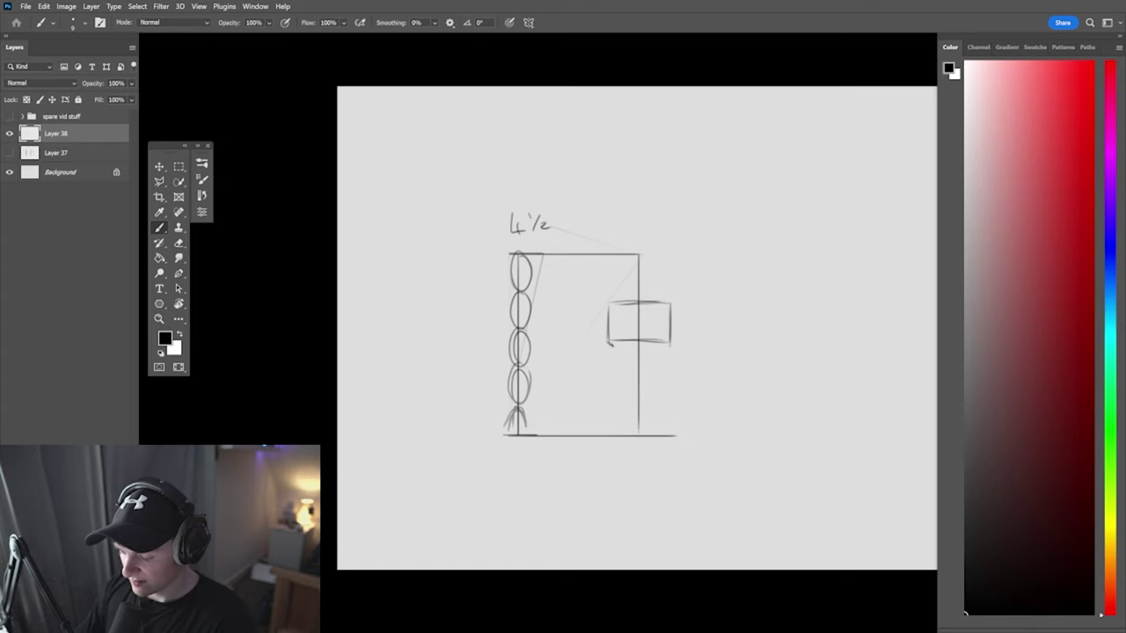
{"action": "mouse_move", "coordinate": [612, 347]}
{"action": "left_mouse_down"}
{"action": "mouse_move", "coordinate": [667, 339]}
{"action": "mouse_move", "coordinate": [654, 348]}
{"action": "left_mouse_up"}
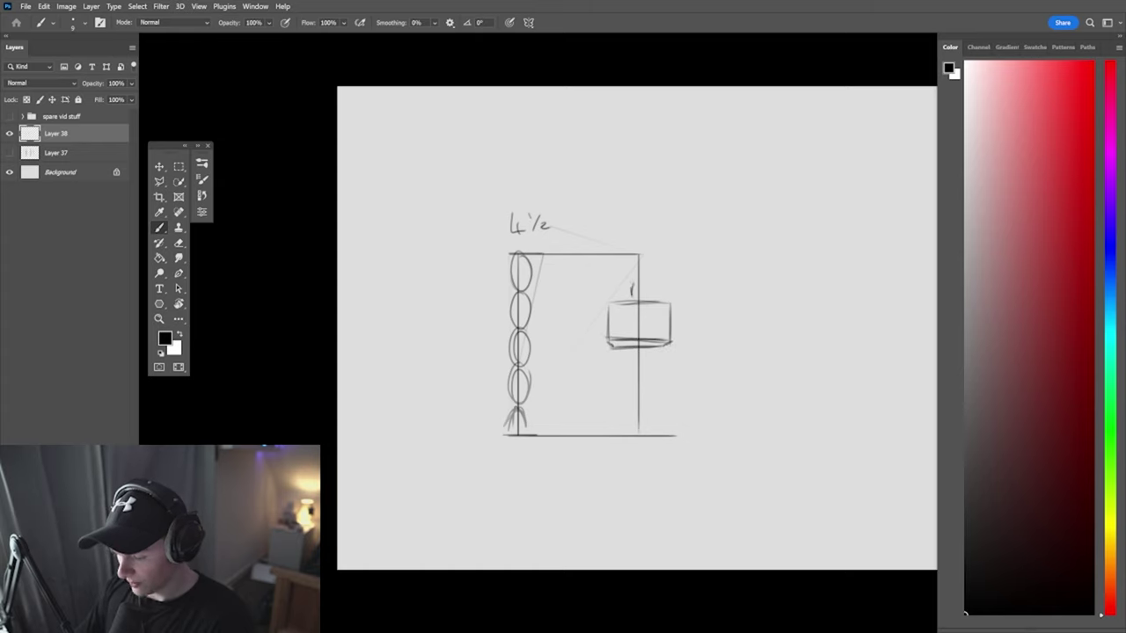
{"action": "key", "text": "ctrl+z"}
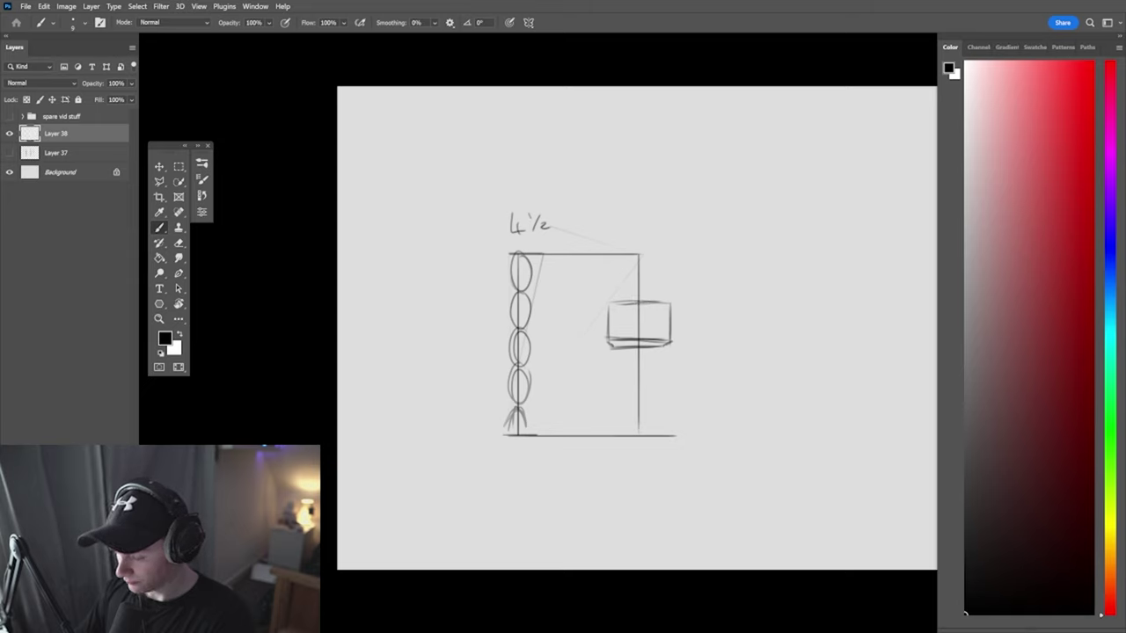
{"action": "mouse_move", "coordinate": [606, 291]}
{"action": "left_mouse_down"}
{"action": "mouse_move", "coordinate": [606, 329]}
{"action": "mouse_move", "coordinate": [663, 292]}
{"action": "mouse_move", "coordinate": [671, 315]}
{"action": "mouse_move", "coordinate": [665, 289]}
{"action": "mouse_move", "coordinate": [628, 280]}
{"action": "left_mouse_up"}
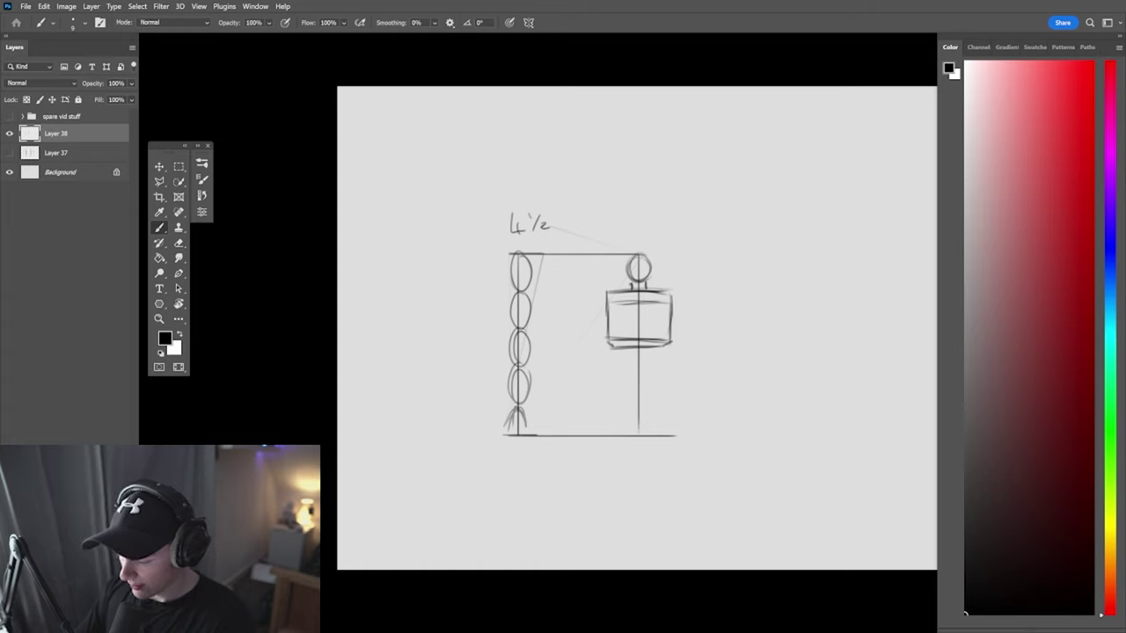
Sketch the pelvis below the chest box, darken the right lower leg, and mark the left shoulder
{"action": "mouse_move", "coordinate": [616, 340]}
{"action": "left_mouse_down"}
{"action": "mouse_move", "coordinate": [658, 338]}
{"action": "mouse_move", "coordinate": [660, 357]}
{"action": "left_mouse_up"}
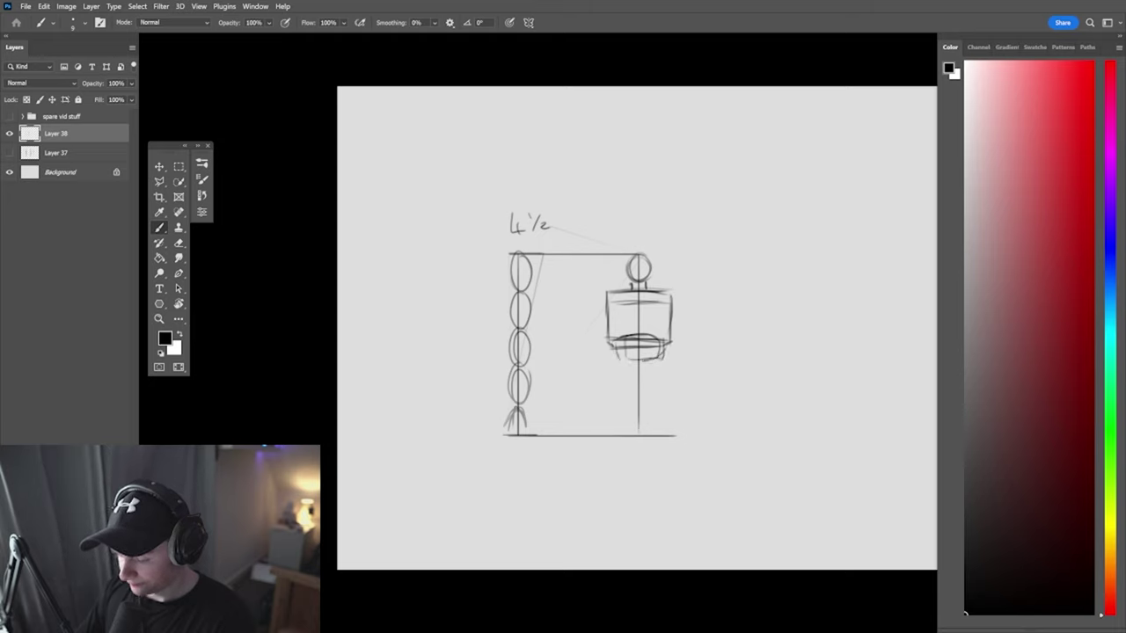
{"action": "mouse_move", "coordinate": [618, 359]}
{"action": "left_mouse_down"}
{"action": "mouse_move", "coordinate": [630, 381]}
{"action": "mouse_move", "coordinate": [661, 366]}
{"action": "mouse_move", "coordinate": [619, 397]}
{"action": "mouse_move", "coordinate": [647, 405]}
{"action": "mouse_move", "coordinate": [645, 382]}
{"action": "mouse_move", "coordinate": [665, 387]}
{"action": "mouse_move", "coordinate": [622, 434]}
{"action": "mouse_move", "coordinate": [635, 435]}
{"action": "mouse_move", "coordinate": [646, 406]}
{"action": "mouse_move", "coordinate": [650, 438]}
{"action": "left_mouse_up"}
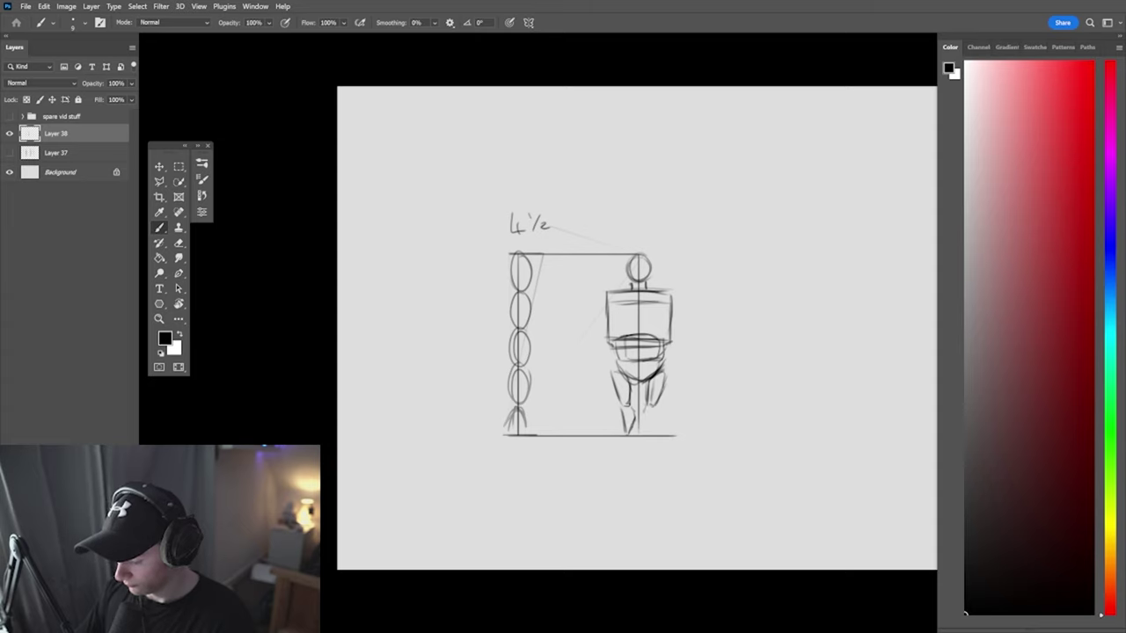
{"action": "mouse_move", "coordinate": [647, 412]}
{"action": "left_mouse_down"}
{"action": "mouse_move", "coordinate": [655, 436]}
{"action": "mouse_move", "coordinate": [628, 436]}
{"action": "left_mouse_up"}
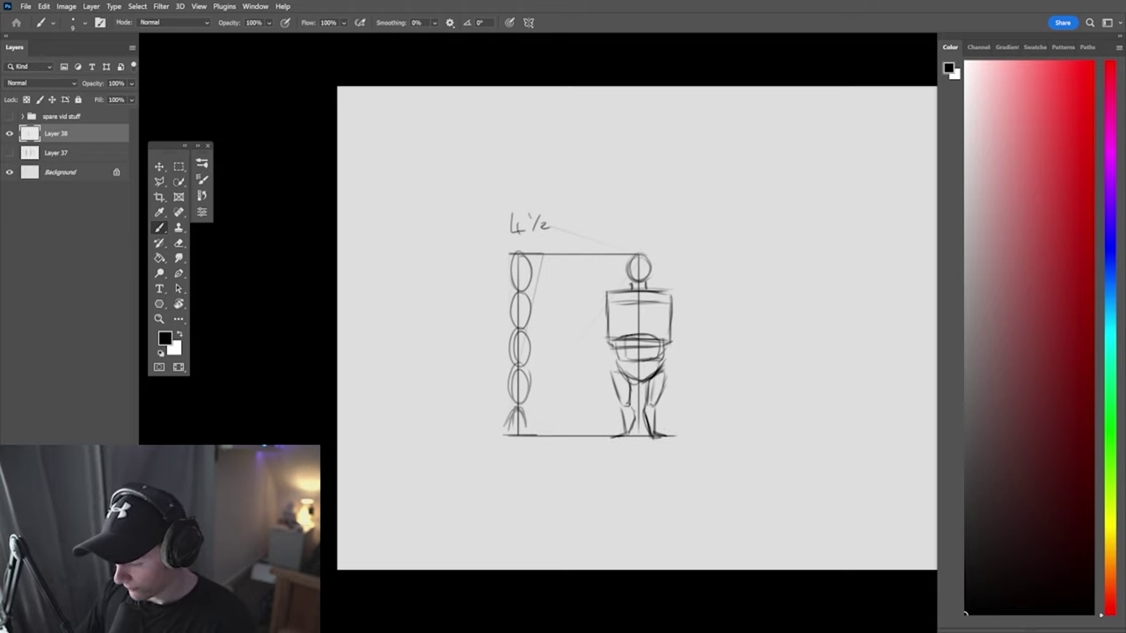
{"action": "left_click_drag", "start_coordinate": [601, 295], "coordinate": [600, 311]}
Draw the dwarf's right shoulder joint and remove the trial height marks beside the head
{"action": "left_click_drag", "start_coordinate": [672, 295], "coordinate": [681, 306]}
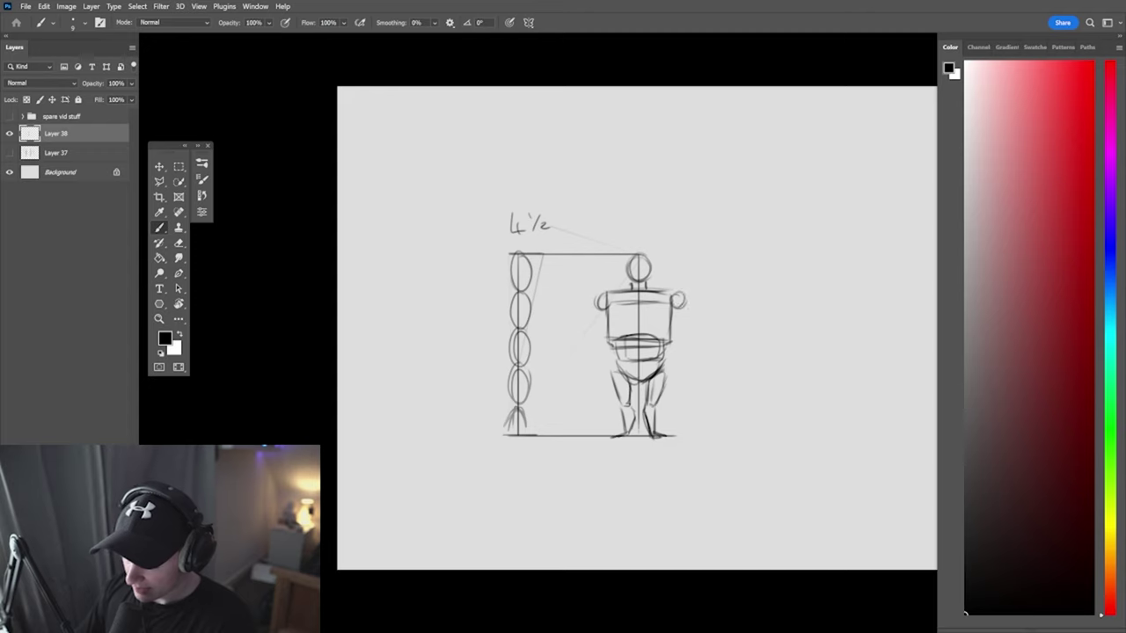
{"action": "left_click_drag", "start_coordinate": [595, 258], "coordinate": [597, 290]}
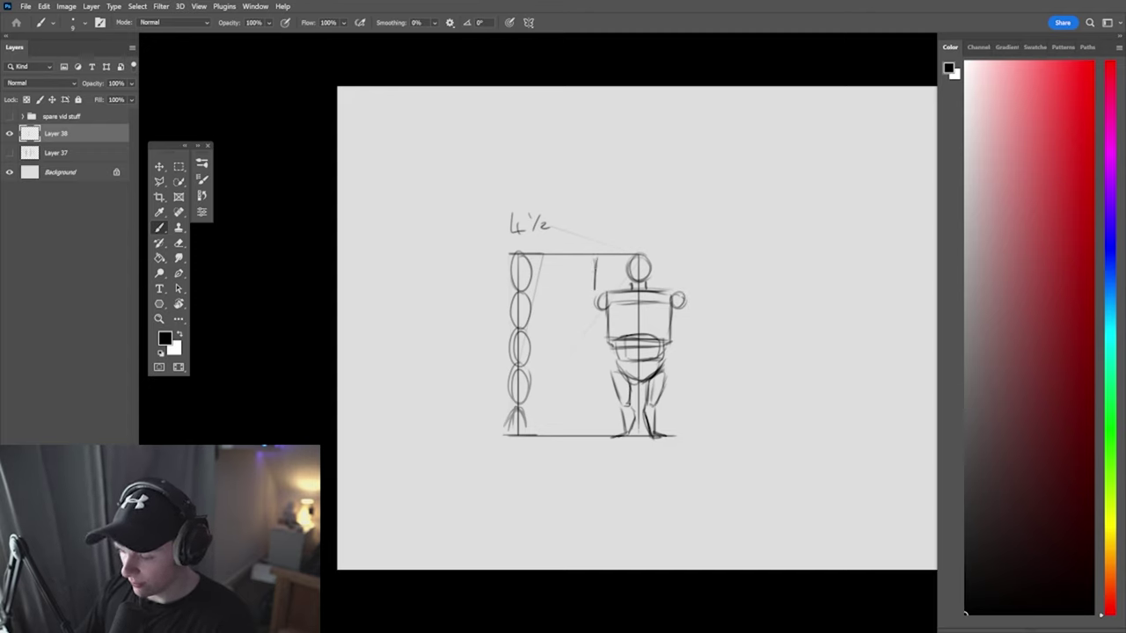
{"action": "left_click_drag", "start_coordinate": [686, 260], "coordinate": [689, 286]}
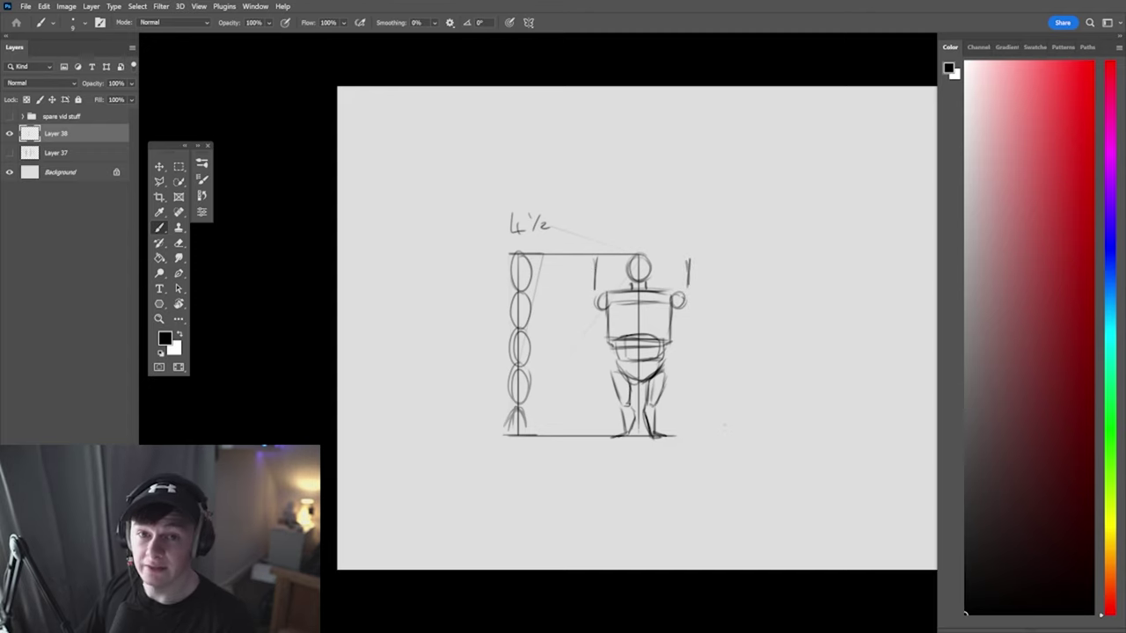
{"action": "key", "text": "ctrl+z"}
{"action": "key", "text": "ctrl+z"}
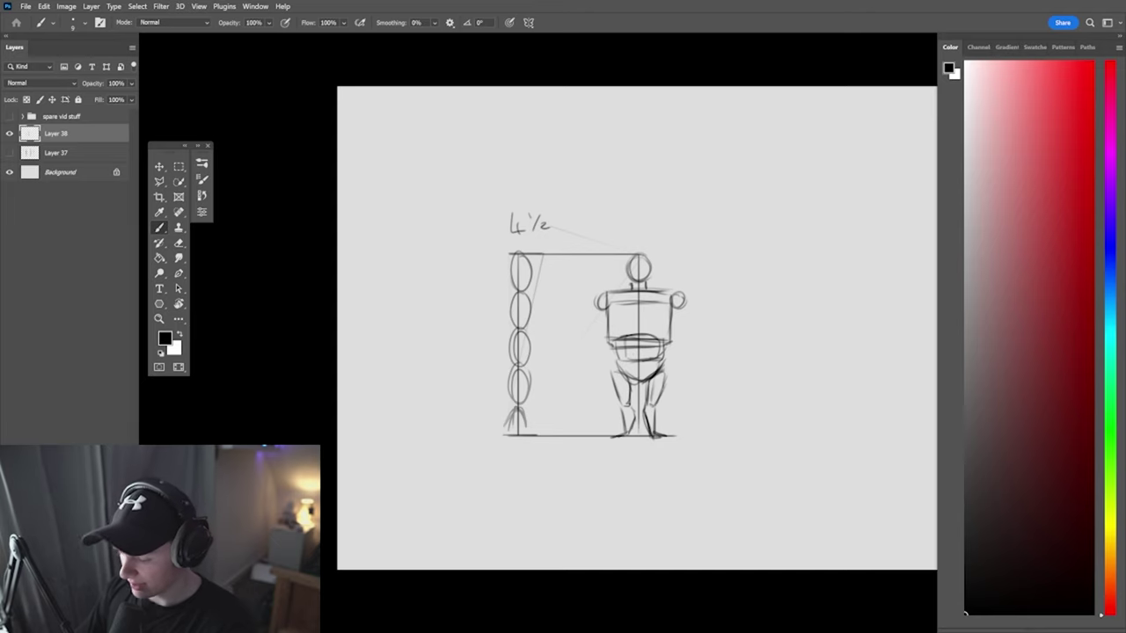
Sketch both arms and hands, erasing and redrawing the rough forearm strokes
{"action": "mouse_move", "coordinate": [596, 299]}
{"action": "left_mouse_down"}
{"action": "mouse_move", "coordinate": [583, 341]}
{"action": "mouse_move", "coordinate": [606, 343]}
{"action": "left_mouse_up"}
{"action": "mouse_move", "coordinate": [675, 319]}
{"action": "left_mouse_down"}
{"action": "mouse_move", "coordinate": [677, 340]}
{"action": "mouse_move", "coordinate": [696, 336]}
{"action": "left_mouse_up"}
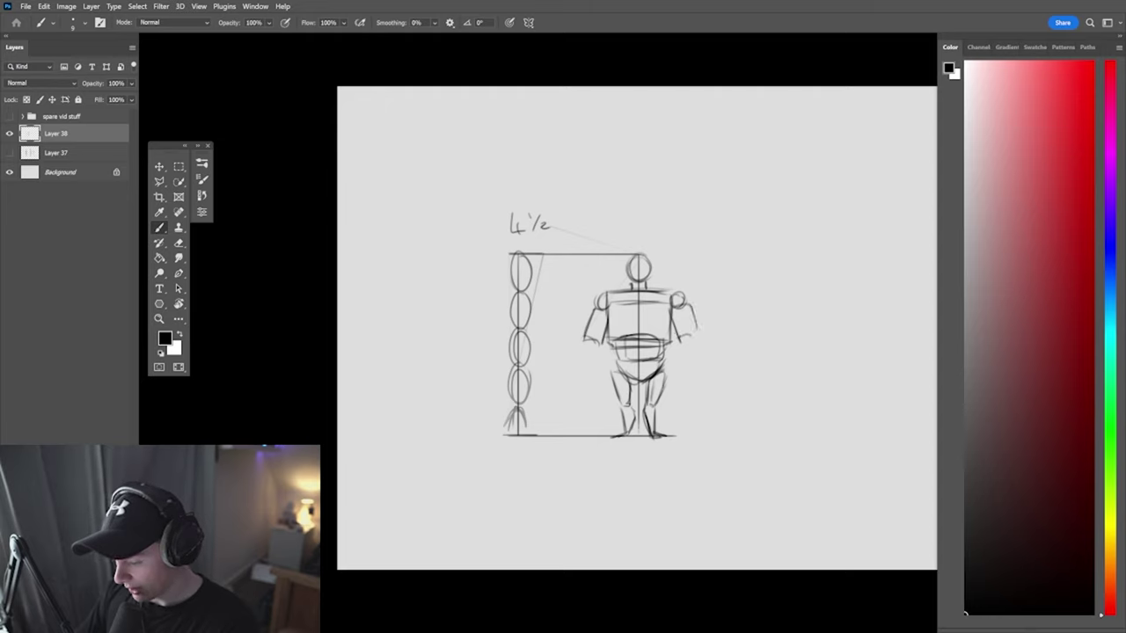
{"action": "left_click_drag", "start_coordinate": [679, 338], "coordinate": [687, 369]}
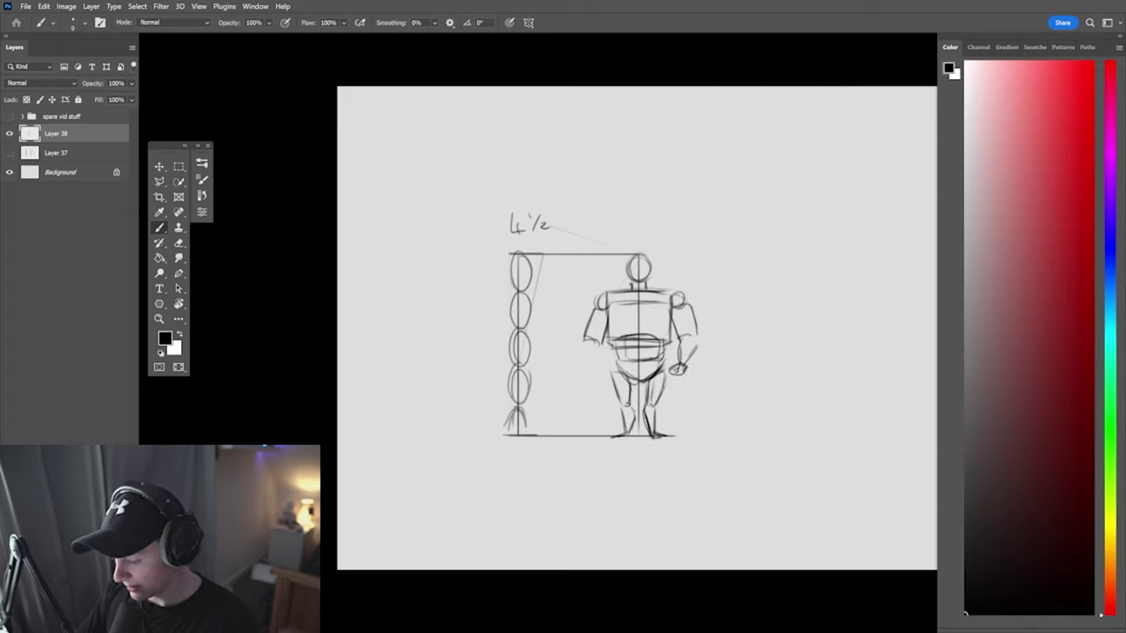
{"action": "left_click_drag", "start_coordinate": [585, 341], "coordinate": [607, 382]}
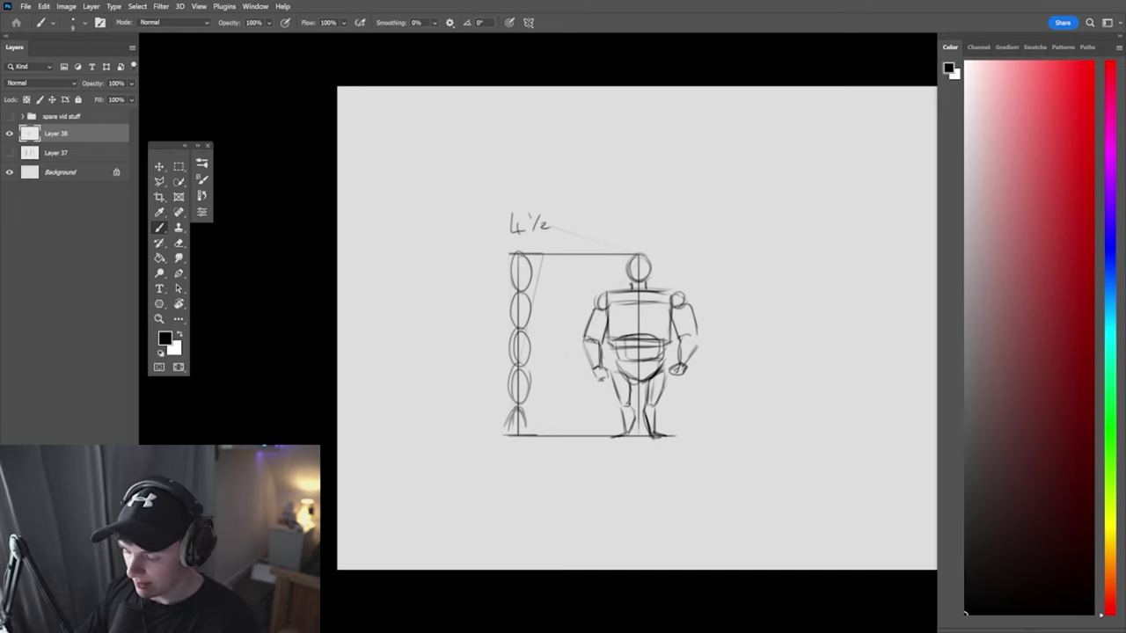
{"action": "key", "text": "e"}
{"action": "mouse_move", "coordinate": [679, 339]}
{"action": "left_mouse_down"}
{"action": "mouse_move", "coordinate": [690, 374]}
{"action": "mouse_move", "coordinate": [696, 339]}
{"action": "mouse_move", "coordinate": [686, 383]}
{"action": "left_mouse_up"}
{"action": "key", "text": "b"}
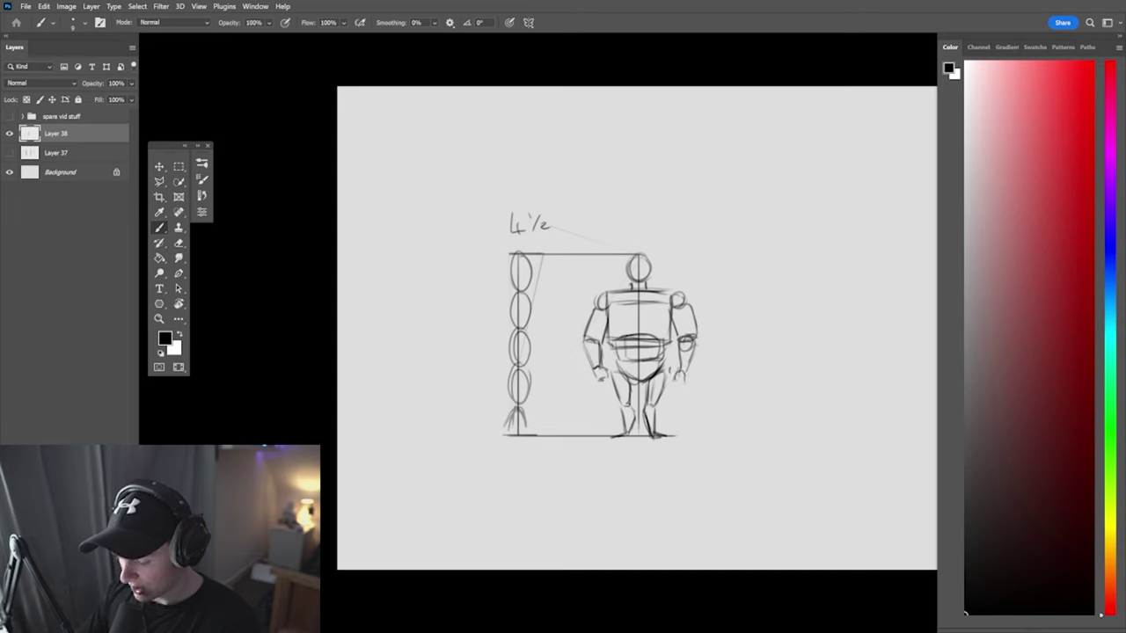
{"action": "left_click_drag", "start_coordinate": [591, 355], "coordinate": [605, 381]}
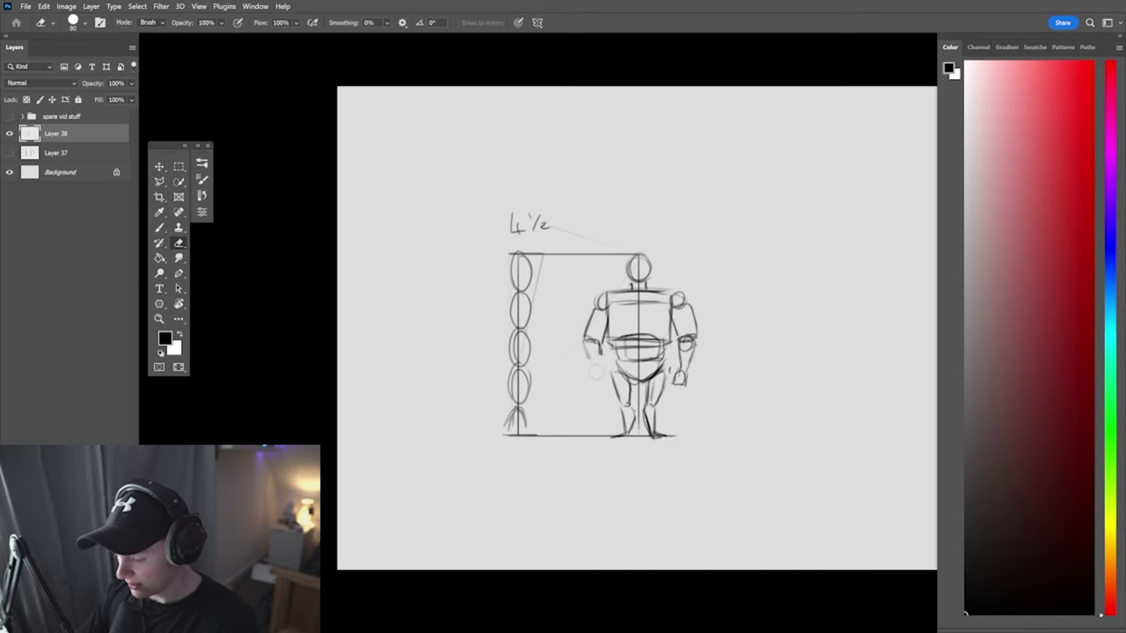
{"action": "mouse_move", "coordinate": [584, 341]}
{"action": "left_mouse_down"}
{"action": "mouse_move", "coordinate": [589, 370]}
{"action": "mouse_move", "coordinate": [607, 380]}
{"action": "left_mouse_up"}
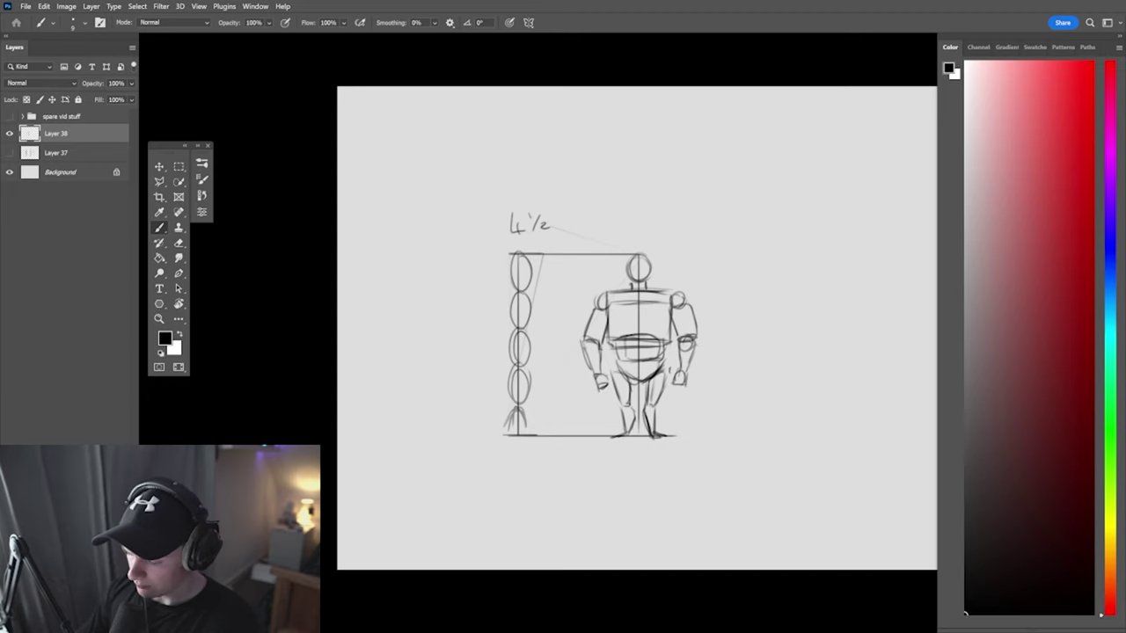
Reinforce the right shoulder and redraw the head circle after several undone attempts
{"action": "mouse_move", "coordinate": [674, 302]}
{"action": "left_mouse_down"}
{"action": "mouse_move", "coordinate": [687, 296]}
{"action": "mouse_move", "coordinate": [630, 294]}
{"action": "left_mouse_up"}
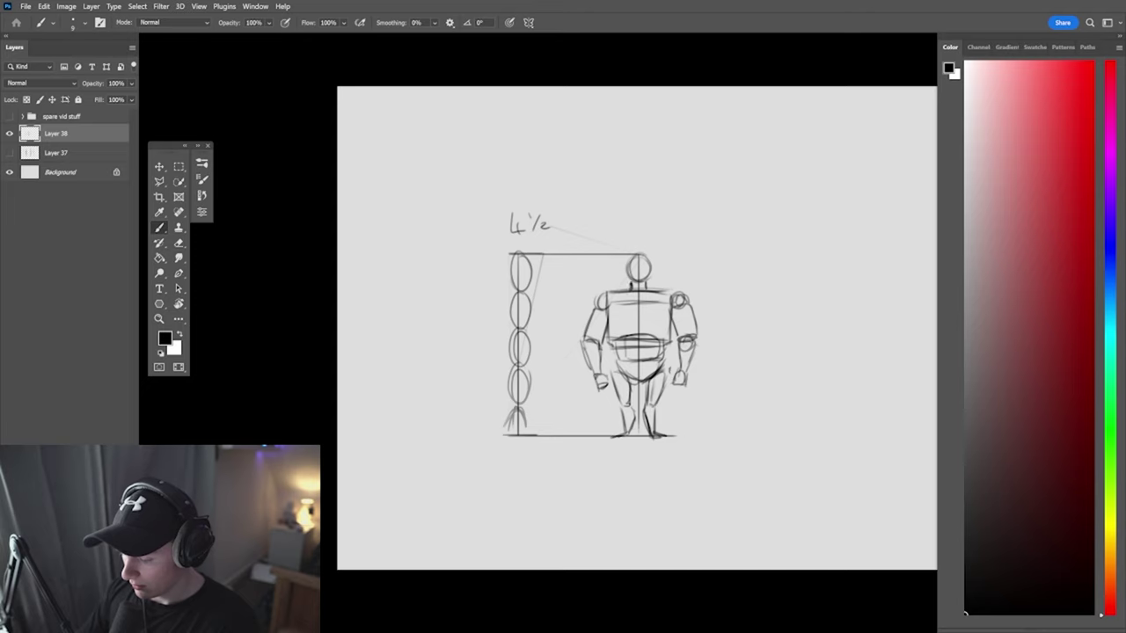
{"action": "key", "text": "ctrl+z"}
{"action": "left_click_drag", "start_coordinate": [639, 255], "coordinate": [636, 287]}
{"action": "key", "text": "ctrl+z"}
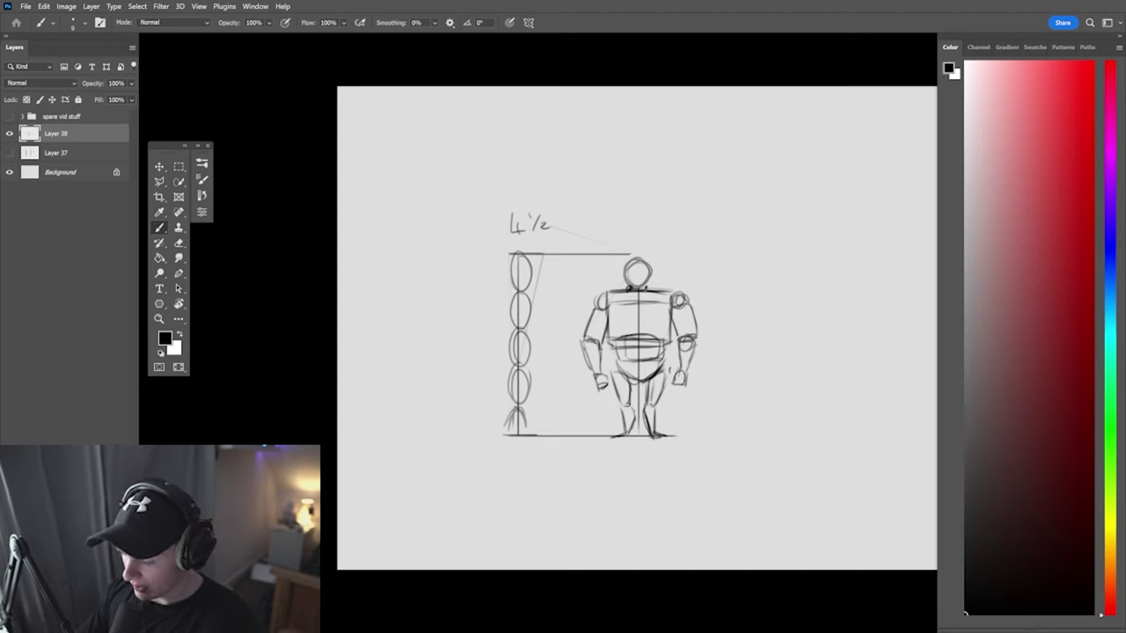
{"action": "key", "text": "ctrl+z"}
{"action": "left_click_drag", "start_coordinate": [637, 260], "coordinate": [637, 287]}
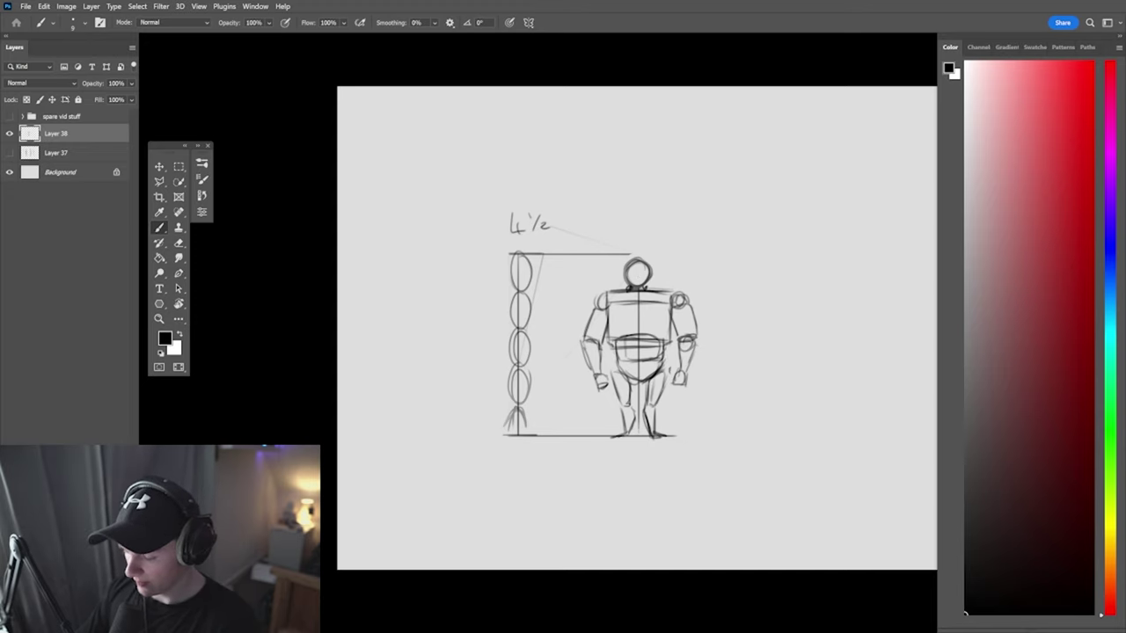
Darken the pelvis, inner and lower leg lines, and strengthen the shoulder line
{"action": "mouse_move", "coordinate": [631, 362]}
{"action": "left_mouse_down"}
{"action": "mouse_move", "coordinate": [654, 383]}
{"action": "mouse_move", "coordinate": [661, 361]}
{"action": "mouse_move", "coordinate": [630, 412]}
{"action": "mouse_move", "coordinate": [649, 407]}
{"action": "left_mouse_up"}
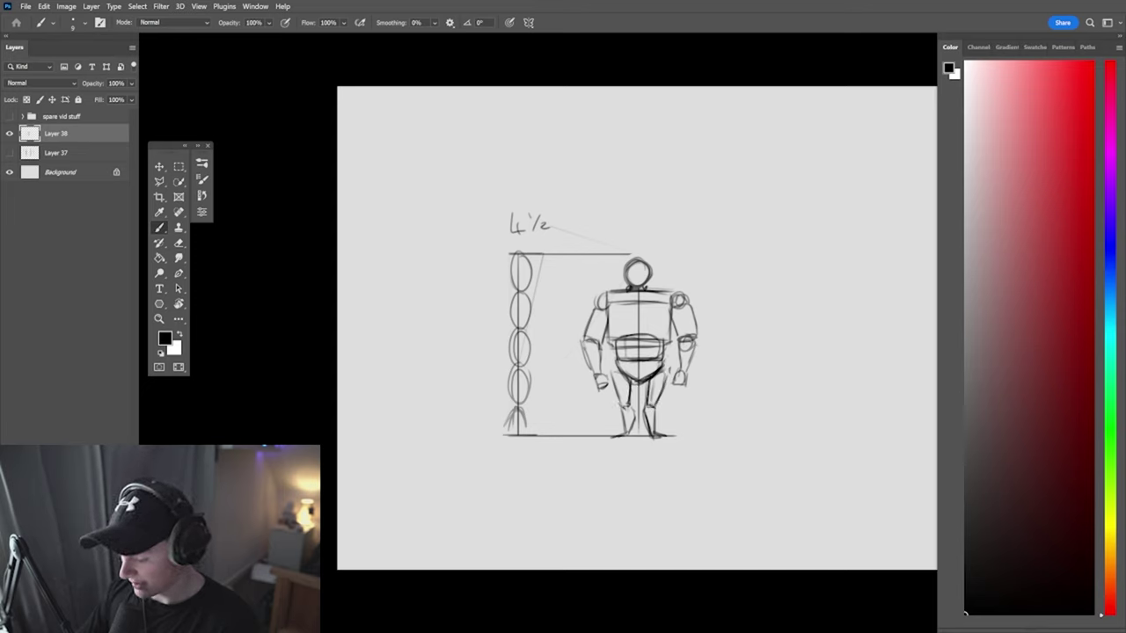
{"action": "mouse_move", "coordinate": [631, 378]}
{"action": "left_mouse_down"}
{"action": "mouse_move", "coordinate": [635, 405]}
{"action": "mouse_move", "coordinate": [667, 404]}
{"action": "left_mouse_up"}
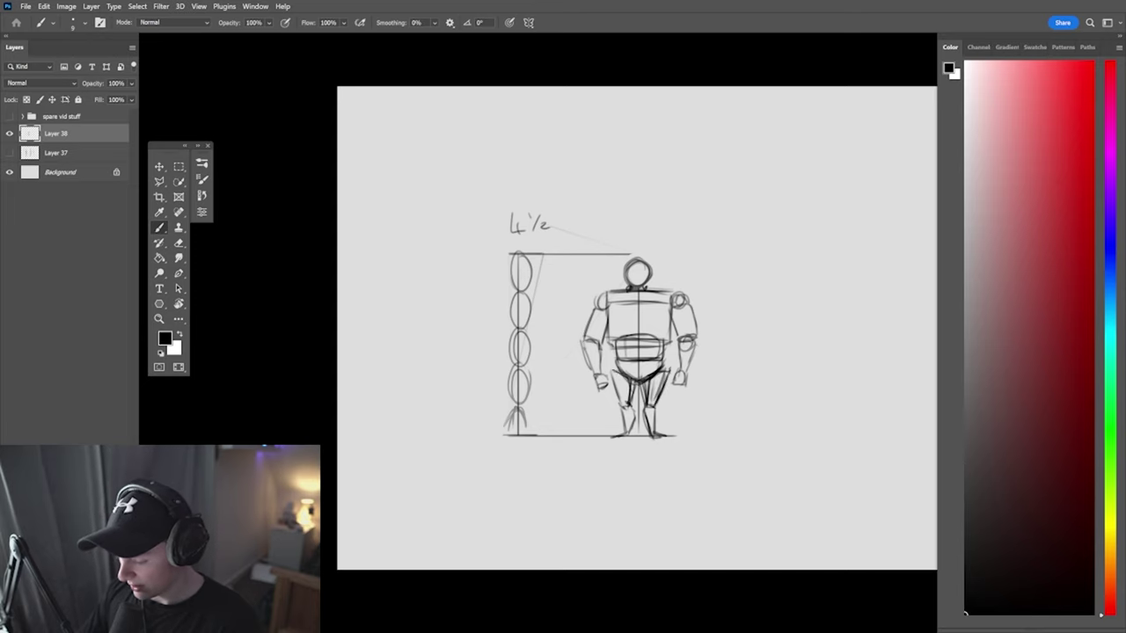
{"action": "left_click_drag", "start_coordinate": [614, 372], "coordinate": [635, 382]}
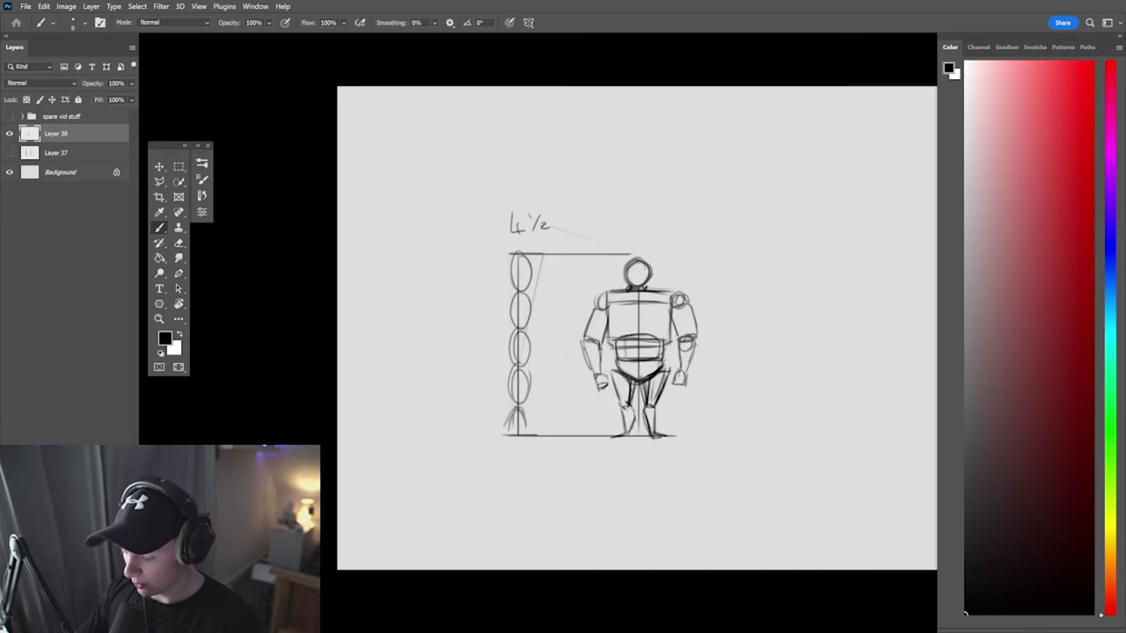
{"action": "mouse_move", "coordinate": [630, 412]}
{"action": "left_mouse_down"}
{"action": "mouse_move", "coordinate": [632, 433]}
{"action": "mouse_move", "coordinate": [647, 430]}
{"action": "mouse_move", "coordinate": [630, 433]}
{"action": "mouse_move", "coordinate": [656, 432]}
{"action": "left_mouse_up"}
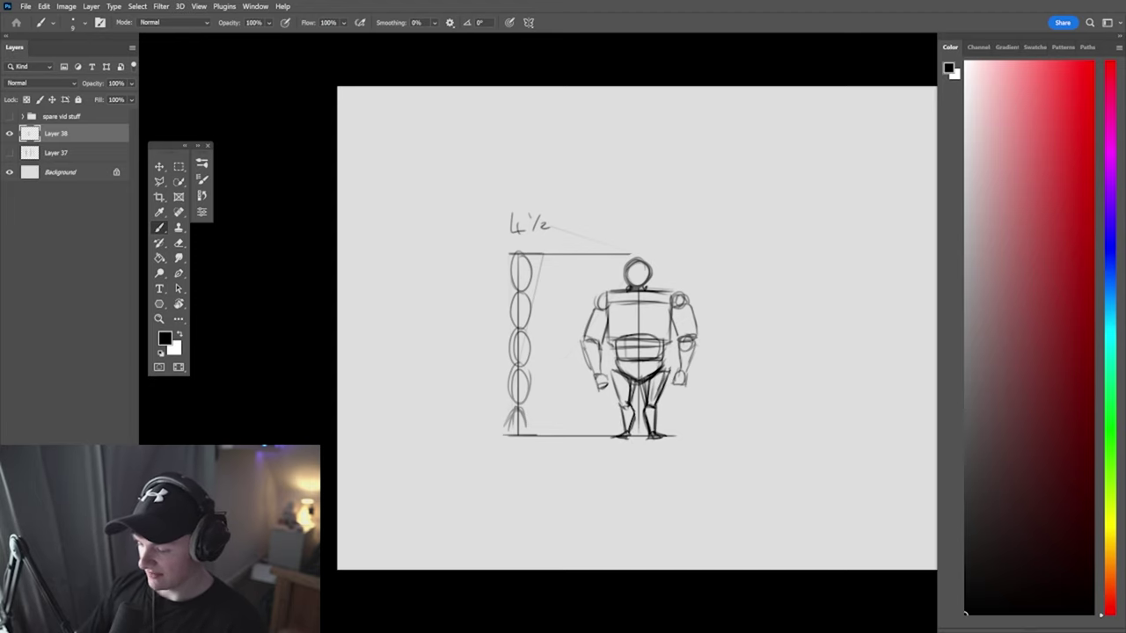
{"action": "mouse_move", "coordinate": [600, 294]}
{"action": "left_mouse_down"}
{"action": "mouse_move", "coordinate": [600, 306]}
{"action": "mouse_move", "coordinate": [677, 291]}
{"action": "left_mouse_up"}
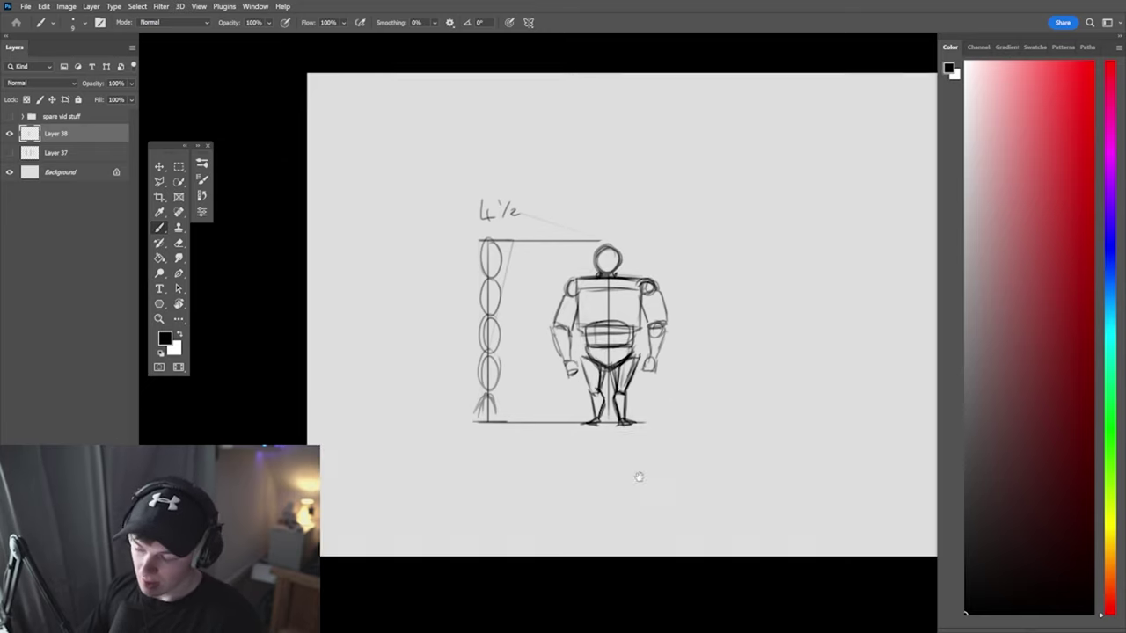
Draw a tall vertical measuring line with end ticks and stacked head ovals to the right
{"action": "left_click_drag", "start_coordinate": [637, 325], "coordinate": [546, 281]}
{"action": "right_click", "coordinate": [598, 264]}
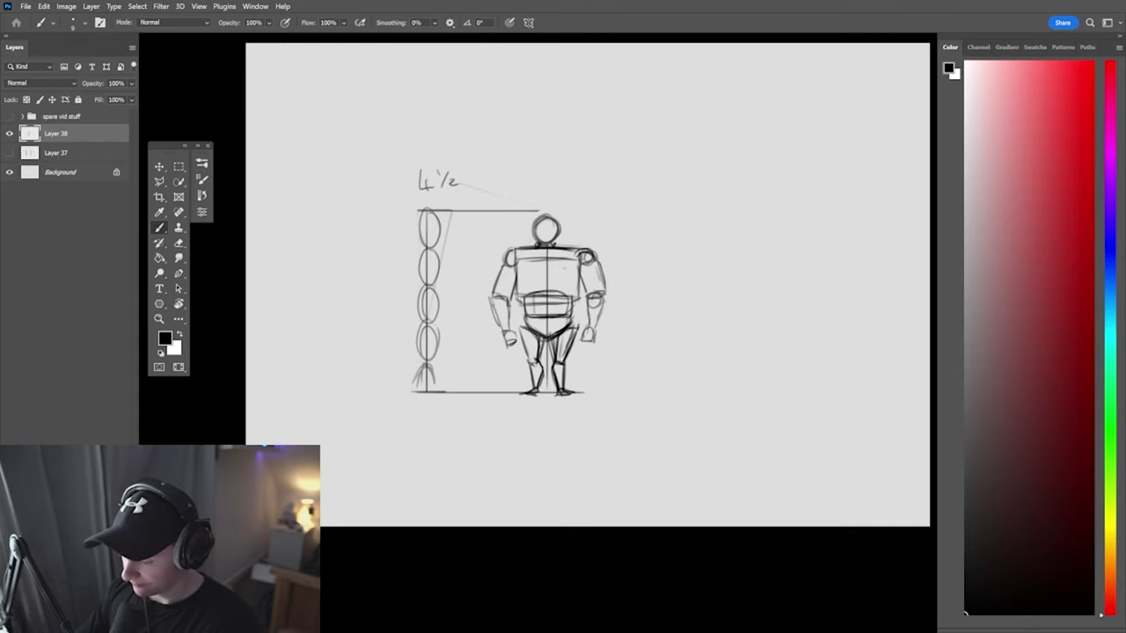
{"action": "left_click_drag", "start_coordinate": [668, 330], "coordinate": [589, 431]}
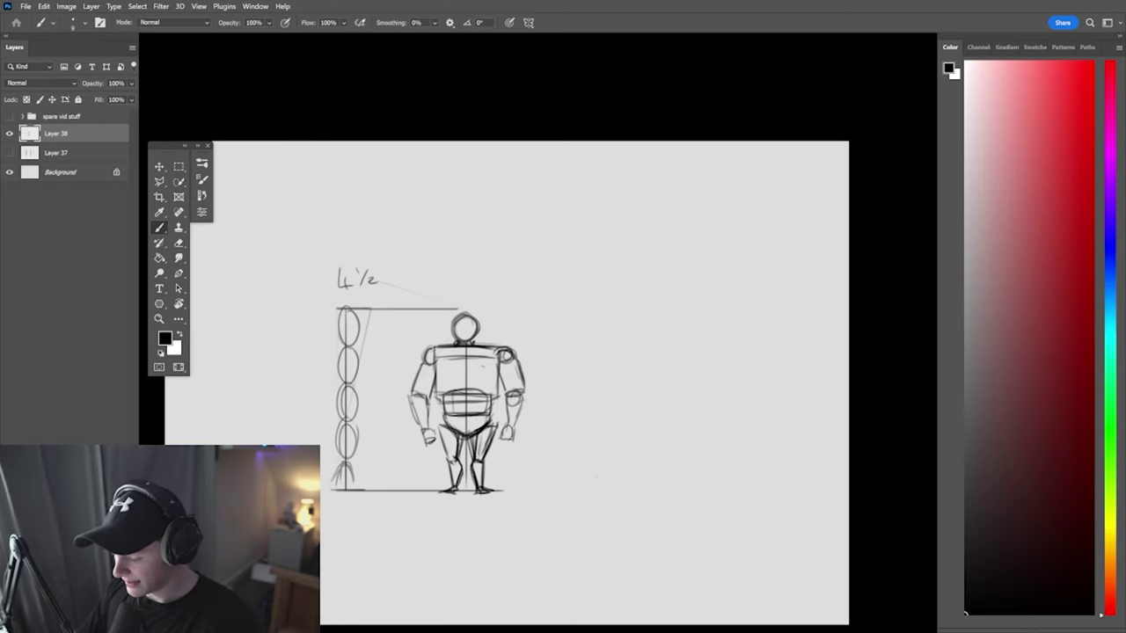
{"action": "mouse_move", "coordinate": [594, 501]}
{"action": "left_mouse_down"}
{"action": "mouse_move", "coordinate": [594, 233]}
{"action": "mouse_move", "coordinate": [607, 230]}
{"action": "left_mouse_up"}
{"action": "left_click_drag", "start_coordinate": [574, 501], "coordinate": [613, 501]}
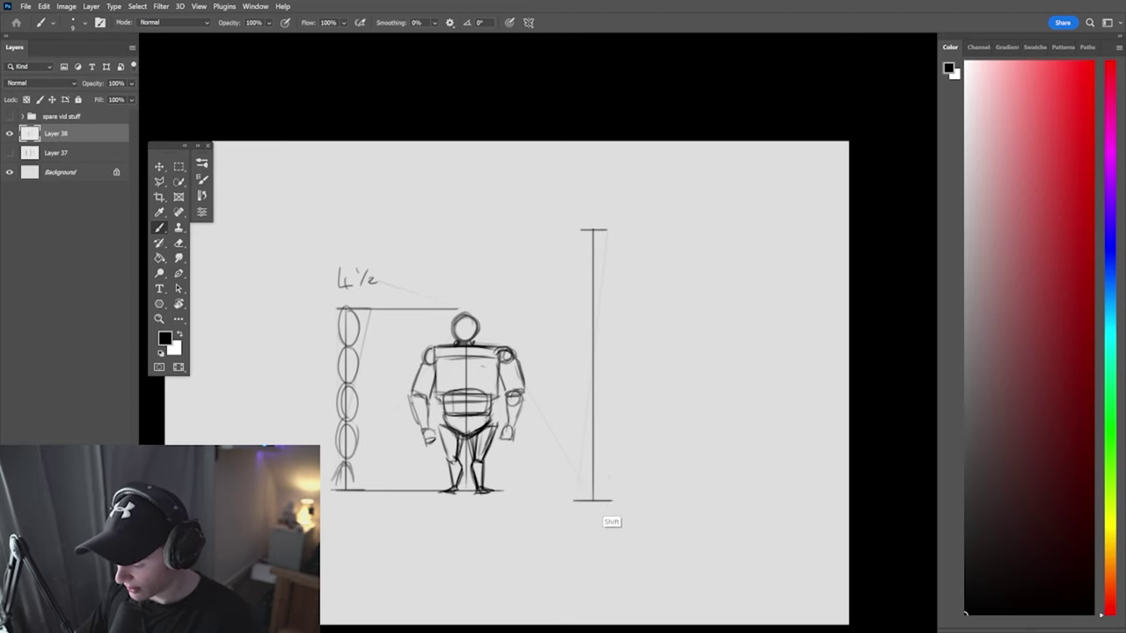
{"action": "left_click_drag", "start_coordinate": [592, 231], "coordinate": [592, 491]}
{"action": "key", "text": "ctrl+z"}
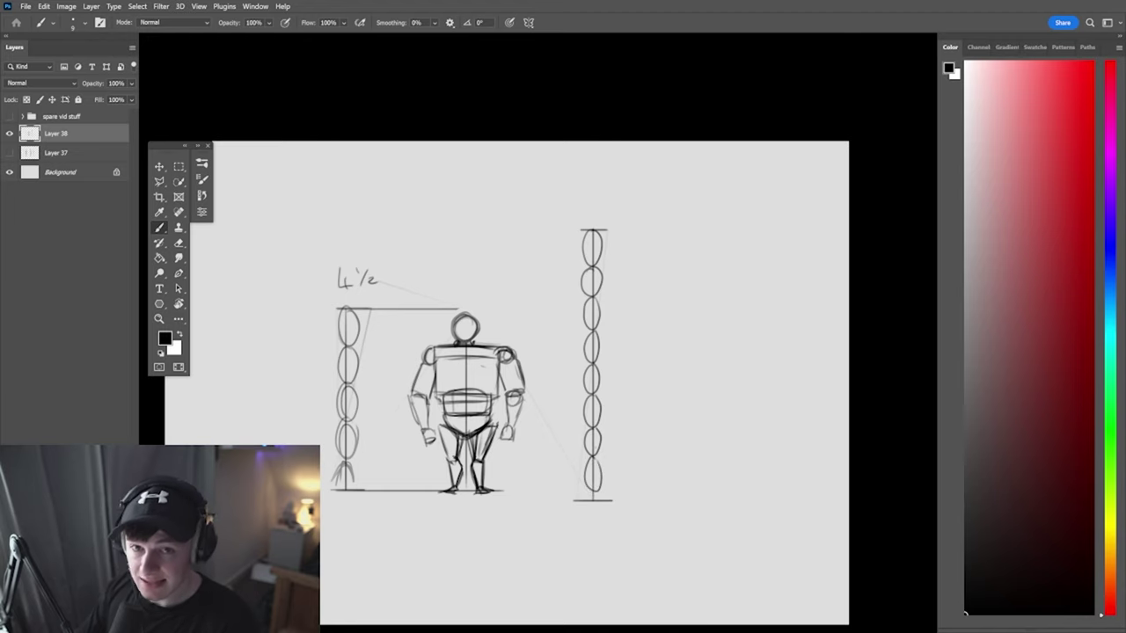
Draw top and bottom guide lines across from the column and begin a small cylinder
{"action": "left_click_drag", "start_coordinate": [581, 231], "coordinate": [702, 230]}
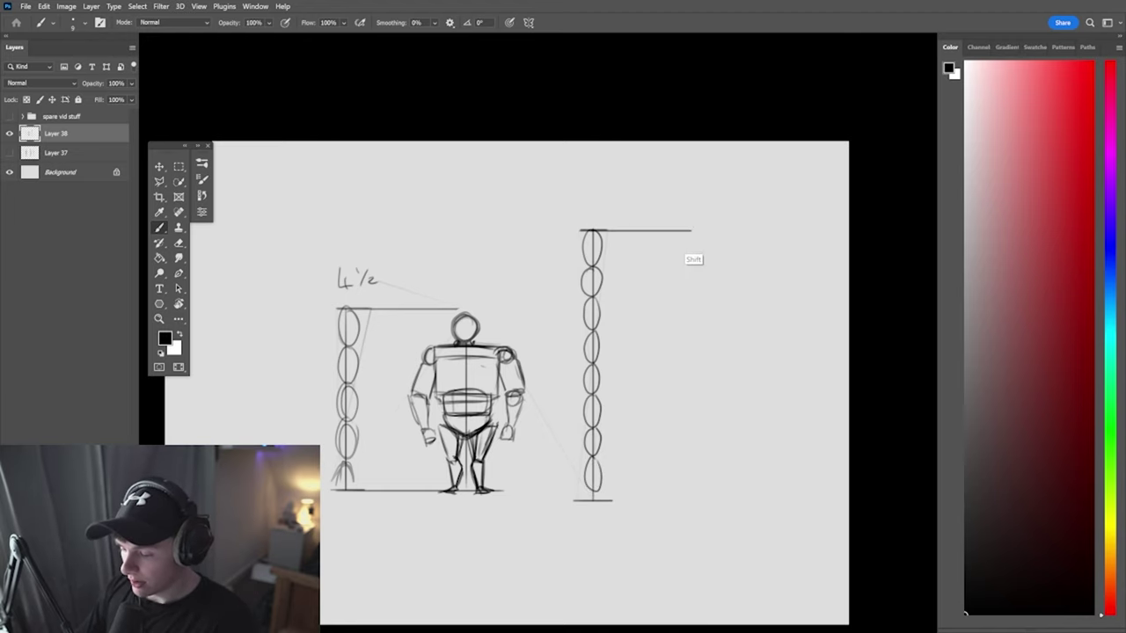
{"action": "left_click_drag", "start_coordinate": [573, 501], "coordinate": [691, 502]}
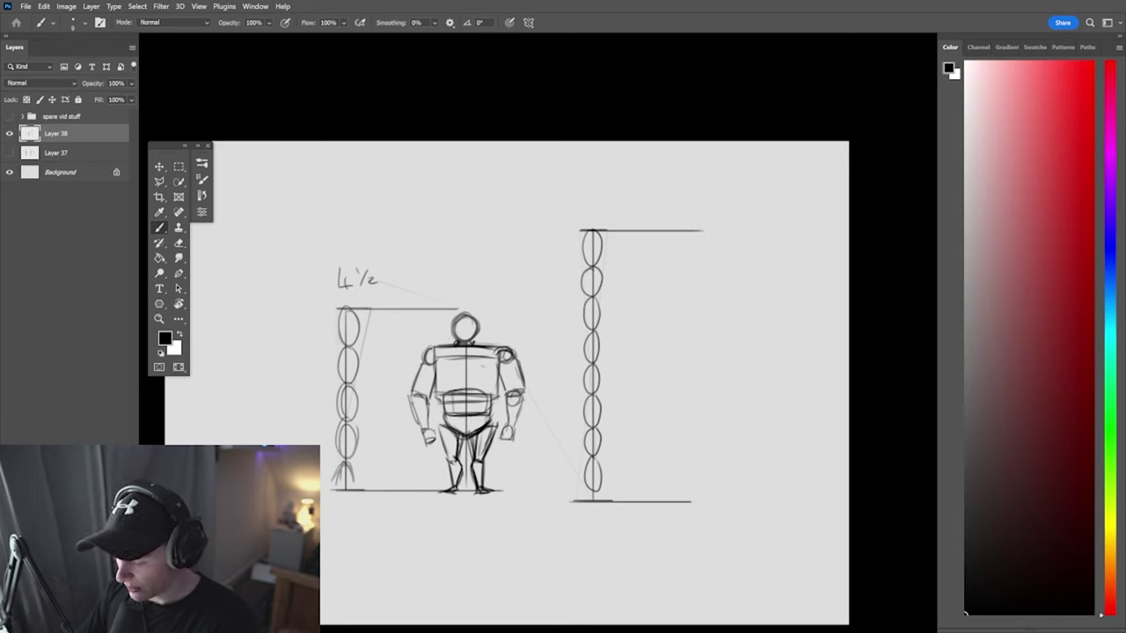
{"action": "left_click_drag", "start_coordinate": [650, 297], "coordinate": [661, 350]}
{"action": "mouse_move", "coordinate": [649, 297]}
{"action": "left_mouse_down"}
{"action": "mouse_move", "coordinate": [659, 292]}
{"action": "mouse_move", "coordinate": [666, 344]}
{"action": "left_mouse_up"}
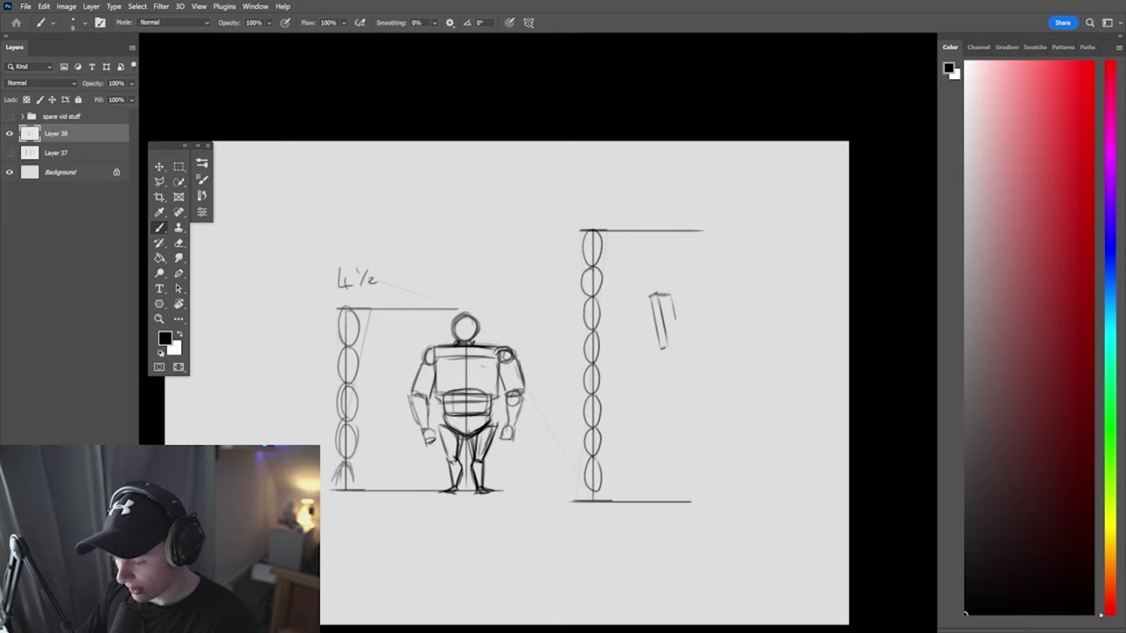
Finish the small cylinder's other side, bottom, and top mark
{"action": "left_click_drag", "start_coordinate": [667, 298], "coordinate": [678, 340]}
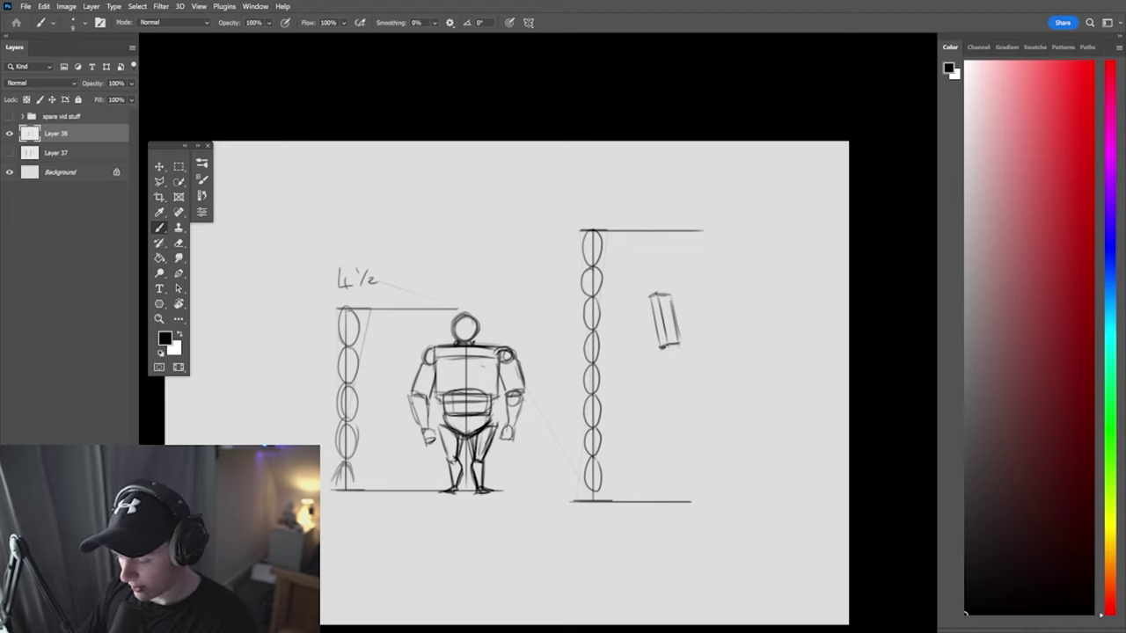
{"action": "left_click_drag", "start_coordinate": [658, 347], "coordinate": [676, 346]}
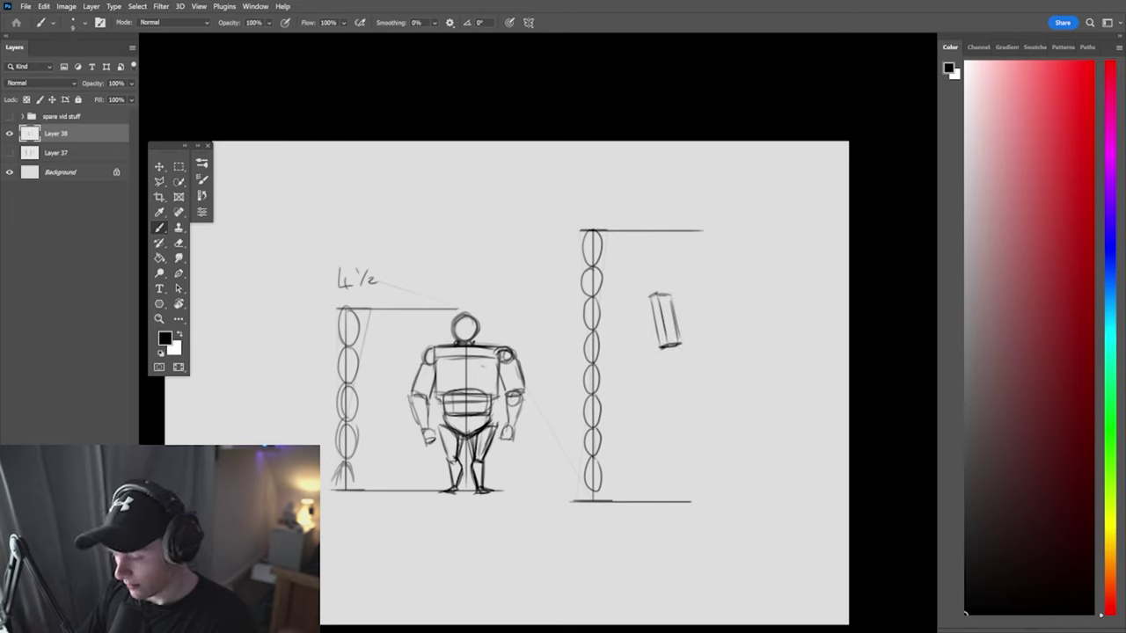
{"action": "left_click_drag", "start_coordinate": [657, 298], "coordinate": [662, 332]}
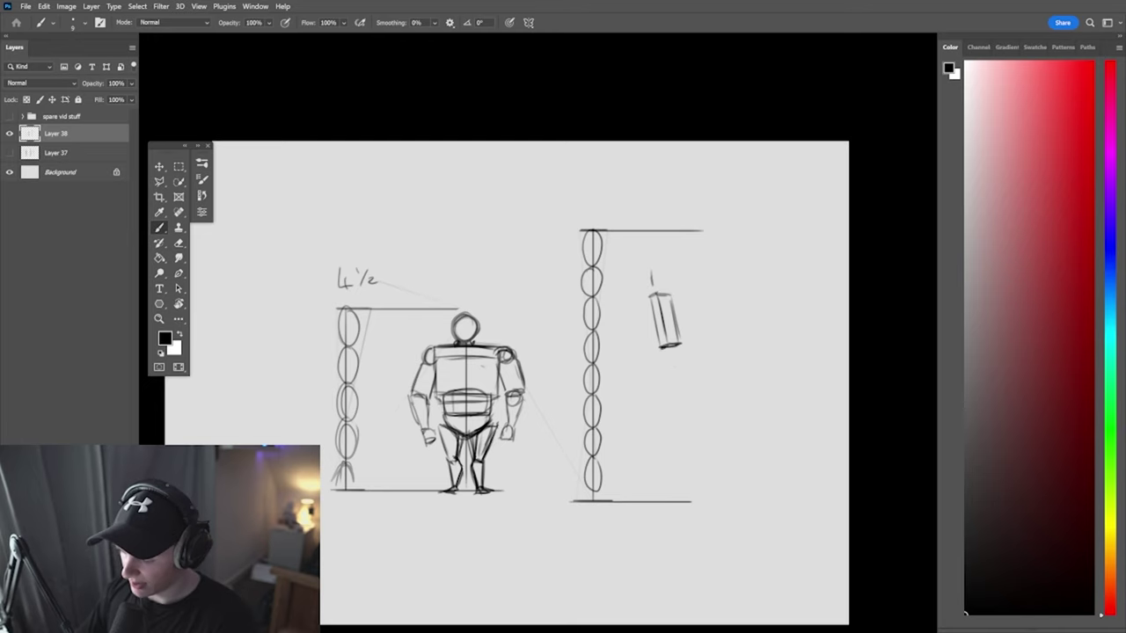
Select the cylinder with the lasso and scale it taller with Free Transform
{"action": "left_click", "coordinate": [159, 181]}
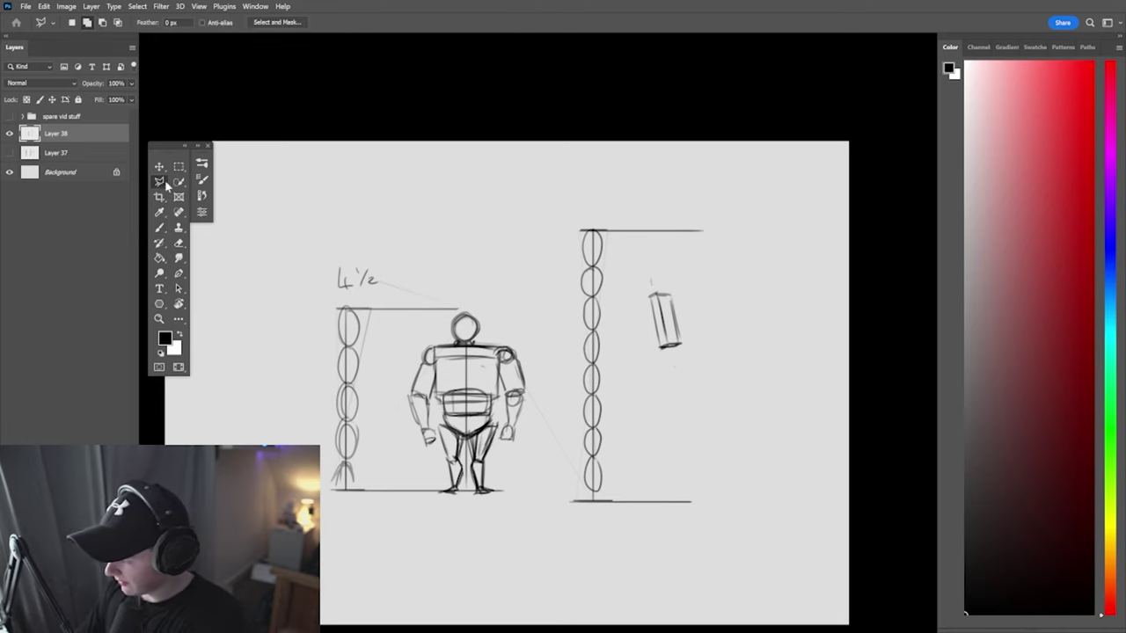
{"action": "mouse_move", "coordinate": [673, 281]}
{"action": "left_mouse_down"}
{"action": "mouse_move", "coordinate": [673, 270]}
{"action": "mouse_move", "coordinate": [666, 297]}
{"action": "left_mouse_up"}
{"action": "key", "text": "ctrl+d"}
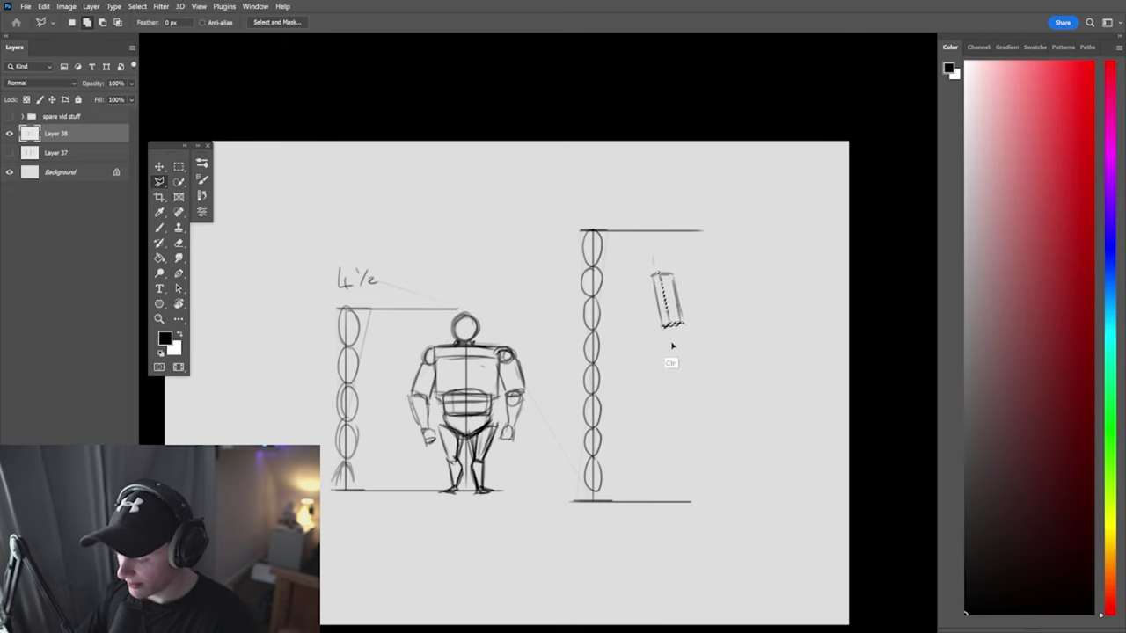
{"action": "key", "text": "ctrl+t"}
{"action": "mouse_move", "coordinate": [688, 345]}
{"action": "left_mouse_down"}
{"action": "mouse_move", "coordinate": [667, 345]}
{"action": "mouse_move", "coordinate": [670, 361]}
{"action": "left_mouse_up"}
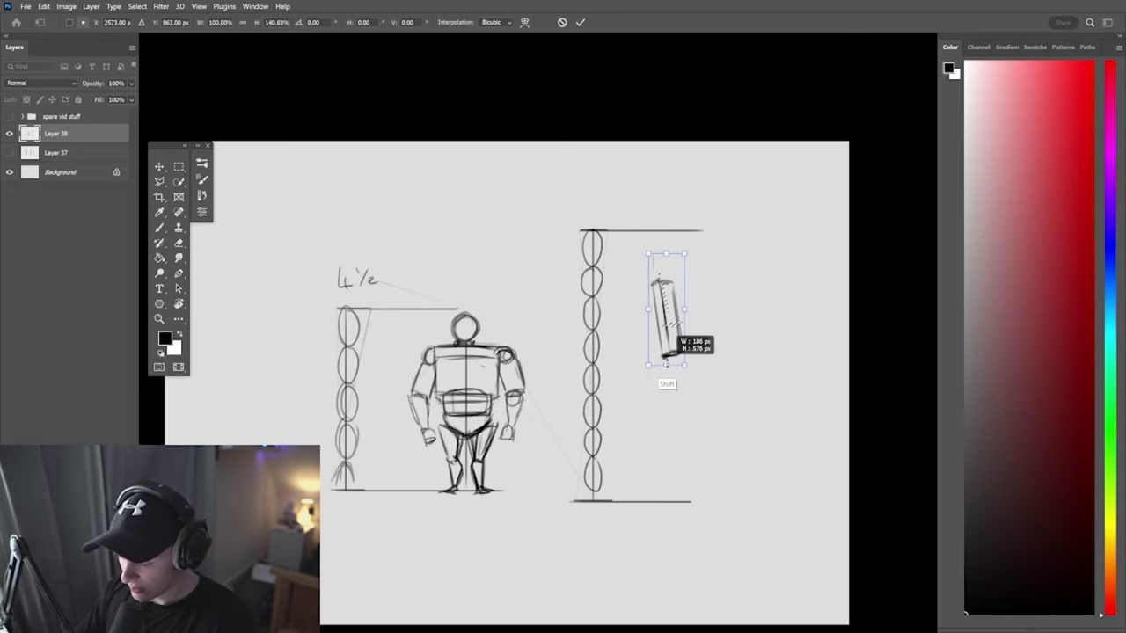
{"action": "key", "text": "Return"}
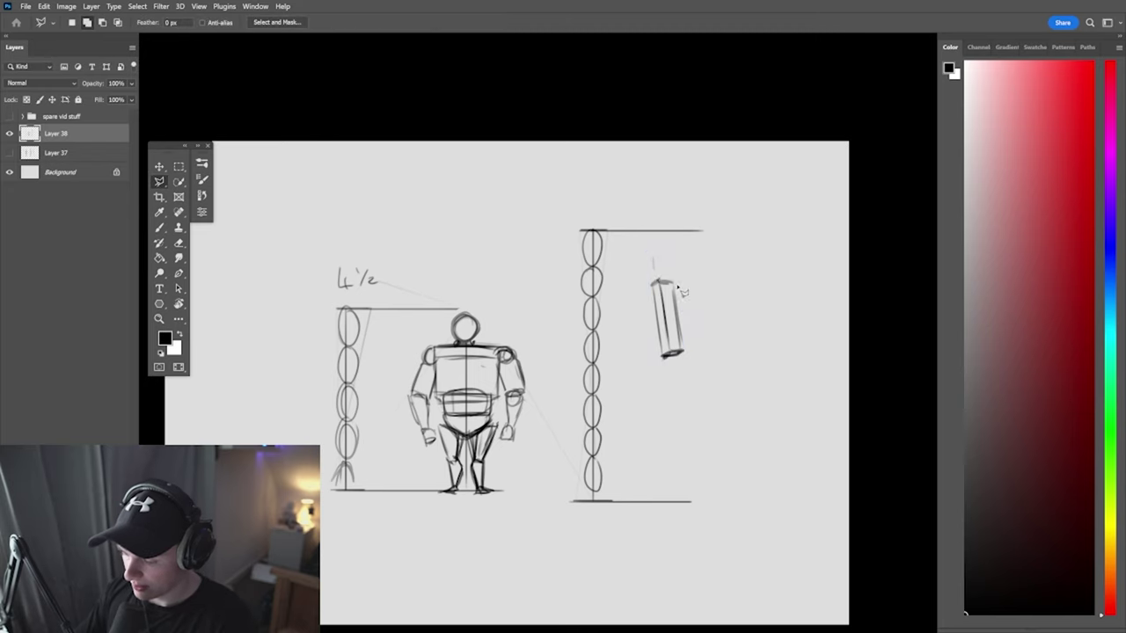
{"action": "key", "text": "b"}
Draw a hooked neck and head above the cylinder, darken its left edge, and add a shoulder joint
{"action": "mouse_move", "coordinate": [656, 280]}
{"action": "left_mouse_down"}
{"action": "mouse_move", "coordinate": [656, 265]}
{"action": "mouse_move", "coordinate": [665, 269]}
{"action": "left_mouse_up"}
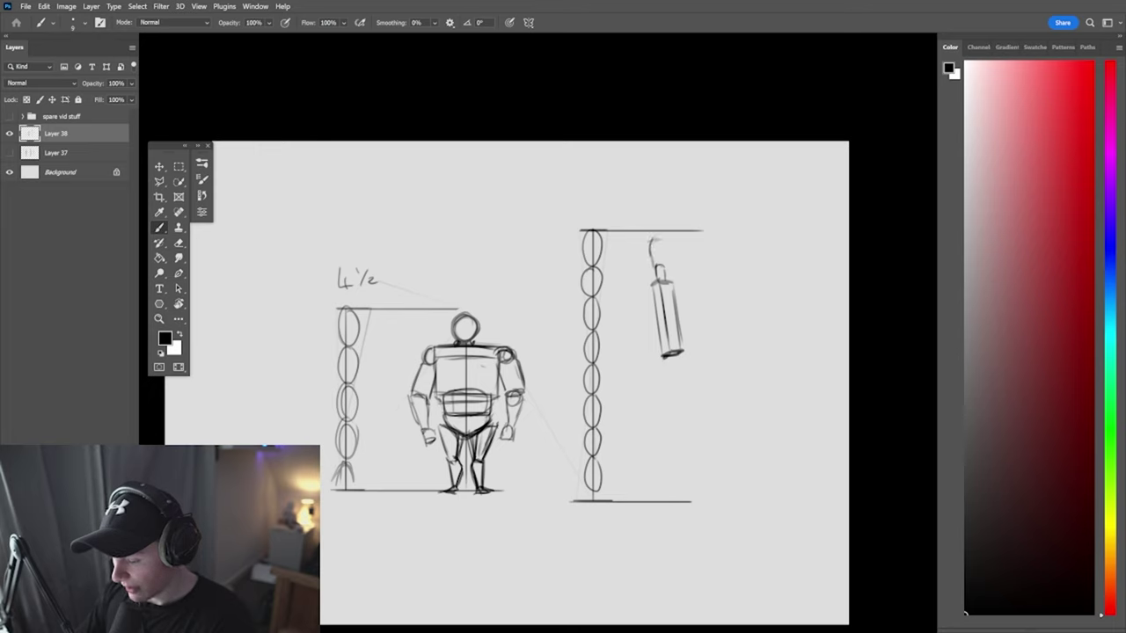
{"action": "left_click_drag", "start_coordinate": [651, 241], "coordinate": [659, 237]}
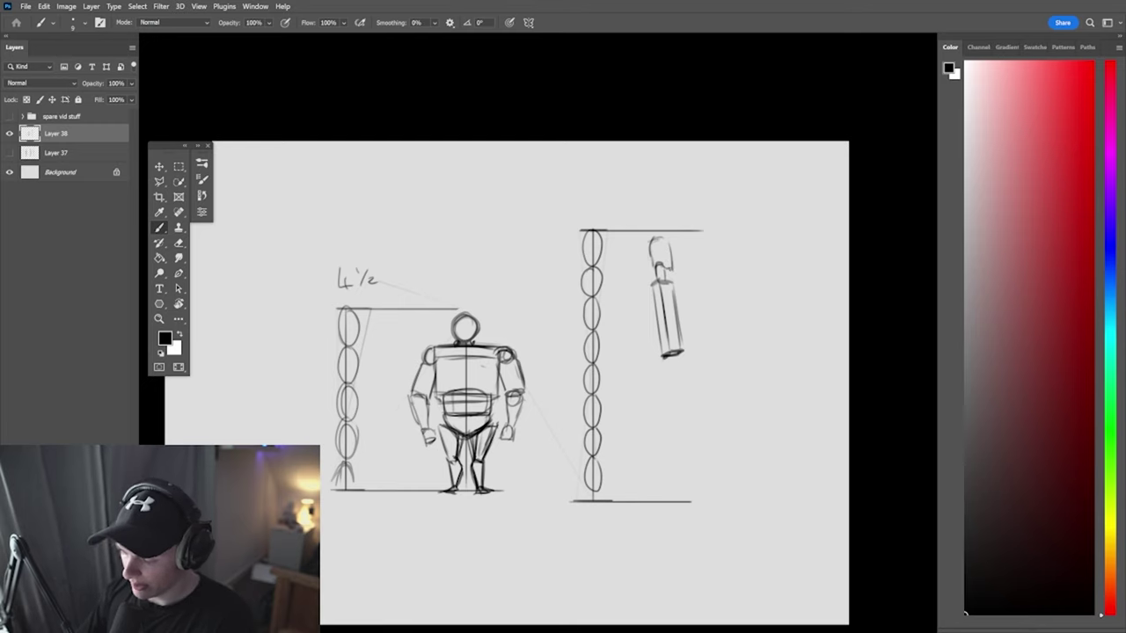
{"action": "left_click_drag", "start_coordinate": [654, 283], "coordinate": [651, 357]}
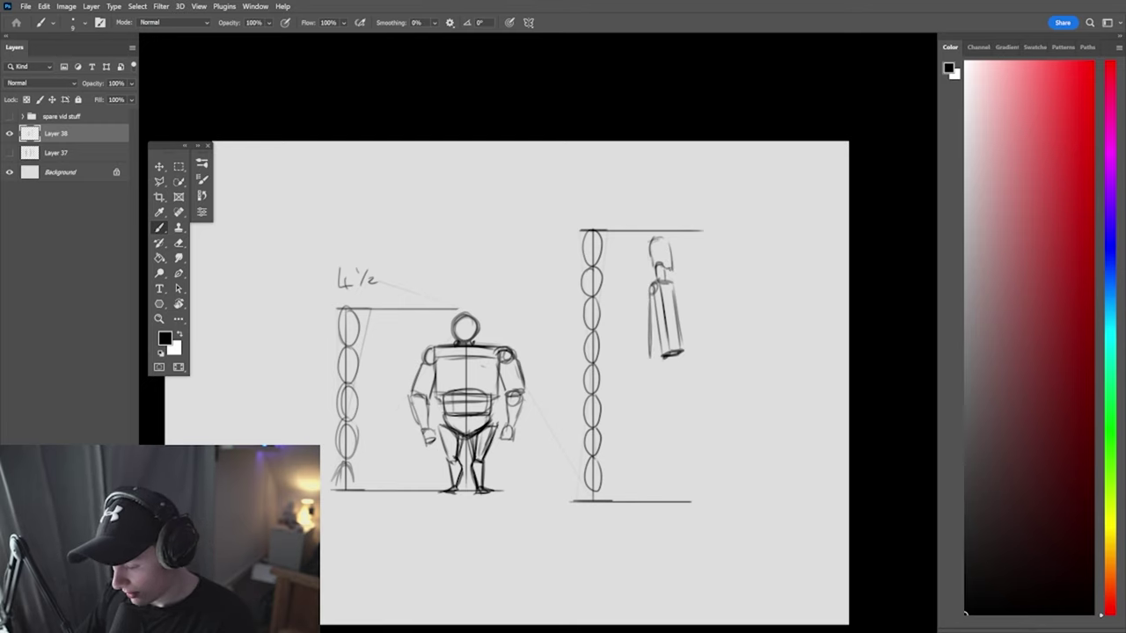
{"action": "left_click_drag", "start_coordinate": [656, 299], "coordinate": [654, 355]}
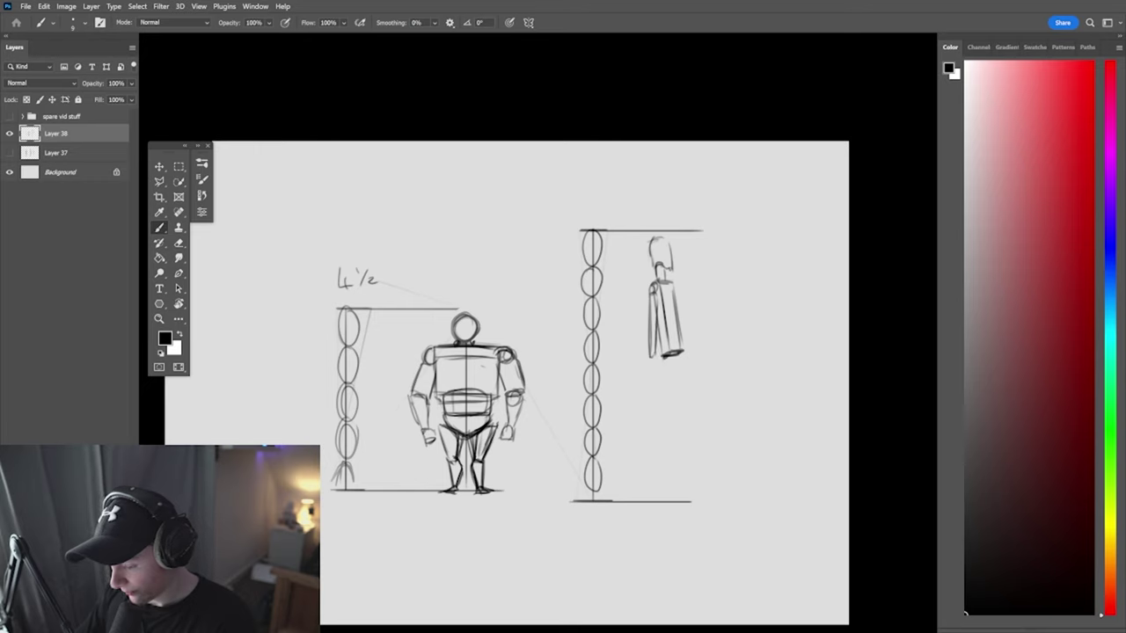
{"action": "left_click_drag", "start_coordinate": [647, 283], "coordinate": [672, 347]}
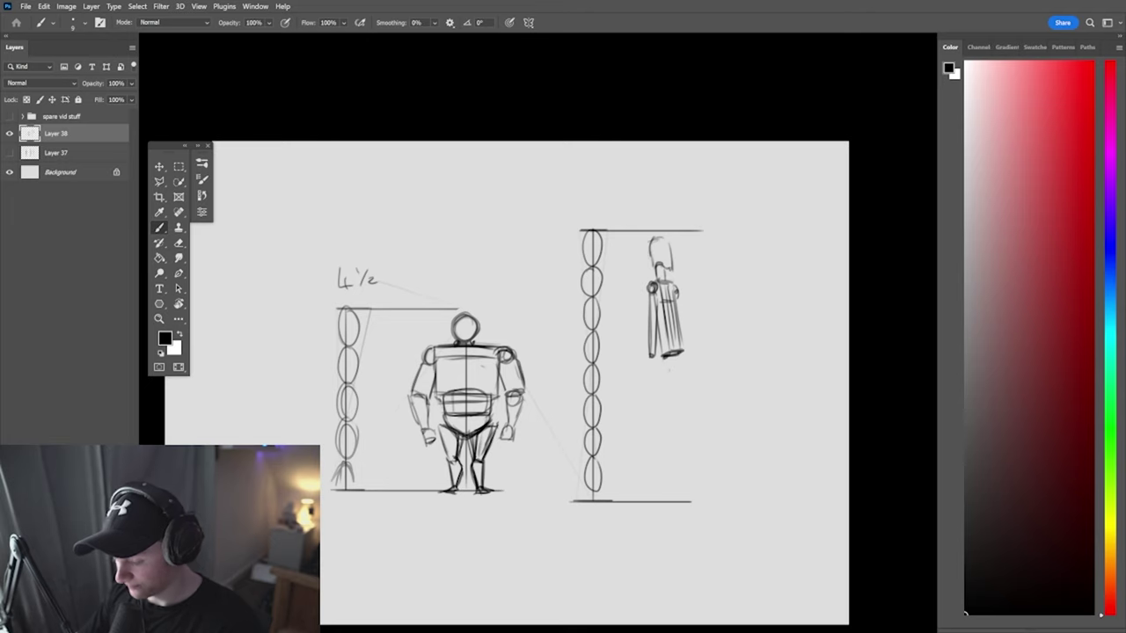
Sketch the pelvis under the torso, erasing faint stray marks
{"action": "left_click_drag", "start_coordinate": [663, 367], "coordinate": [677, 373]}
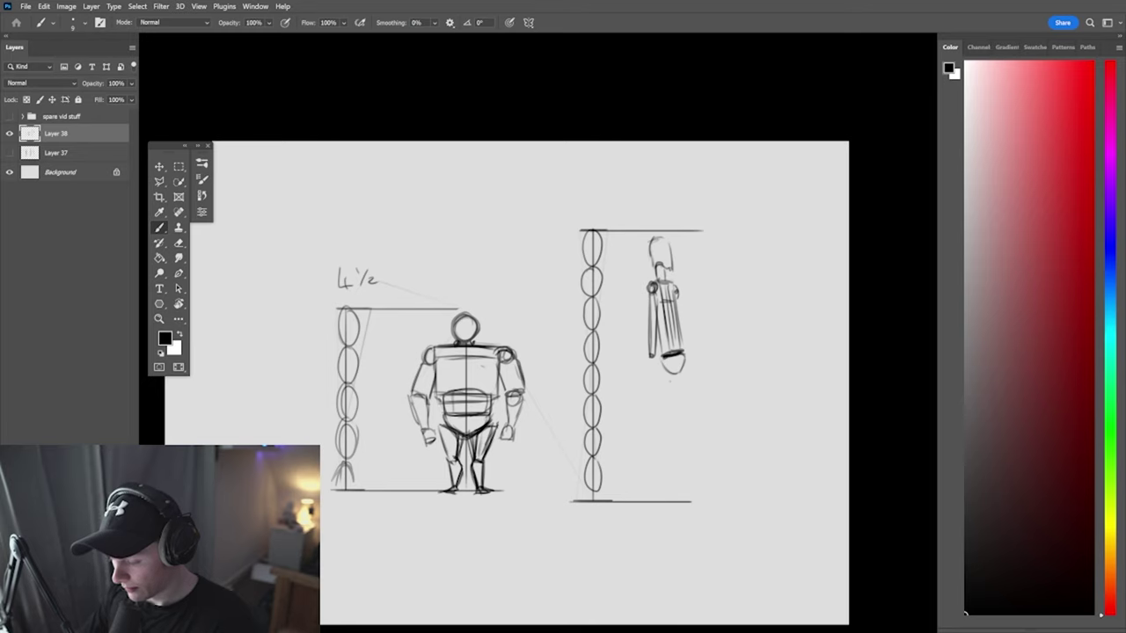
{"action": "key", "text": "e"}
{"action": "left_click_drag", "start_coordinate": [677, 371], "coordinate": [671, 349]}
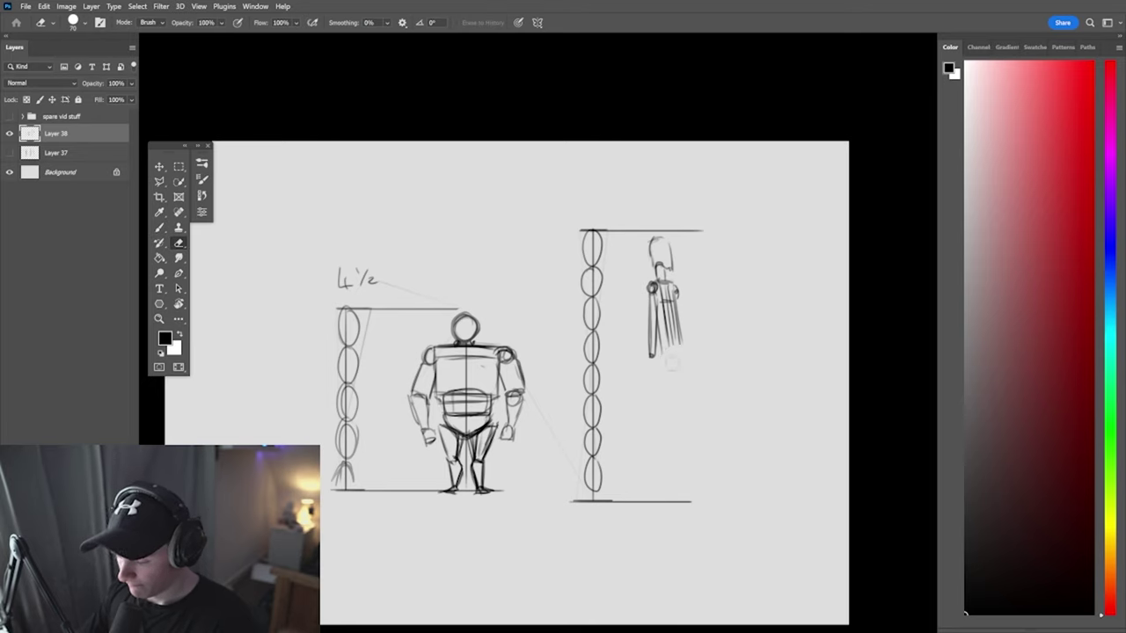
{"action": "key", "text": "b"}
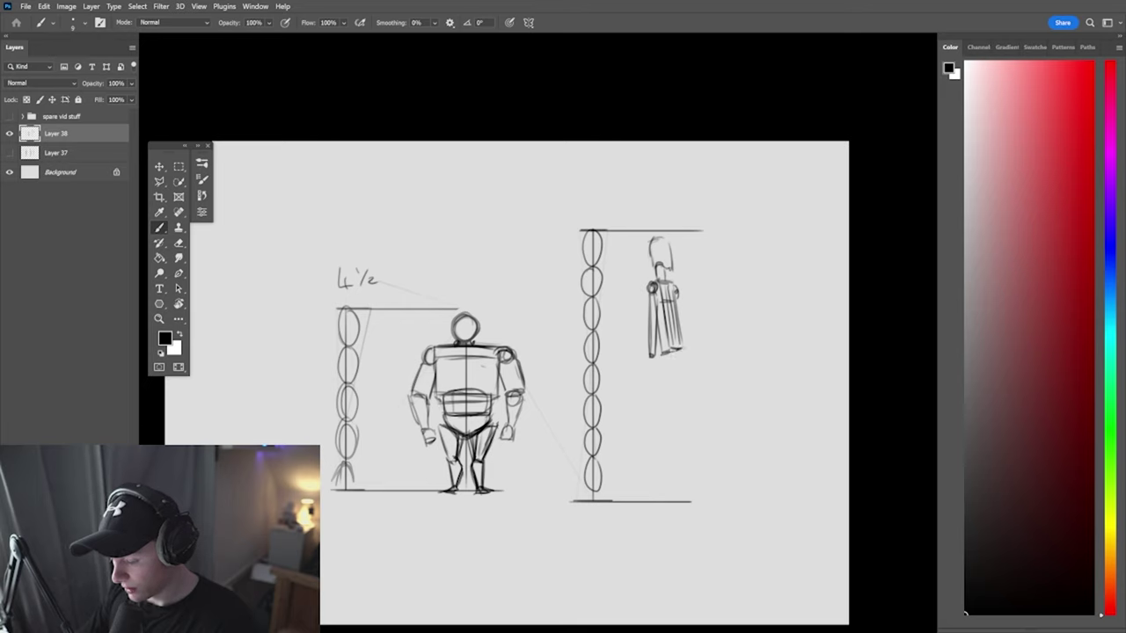
{"action": "left_click_drag", "start_coordinate": [675, 335], "coordinate": [667, 359]}
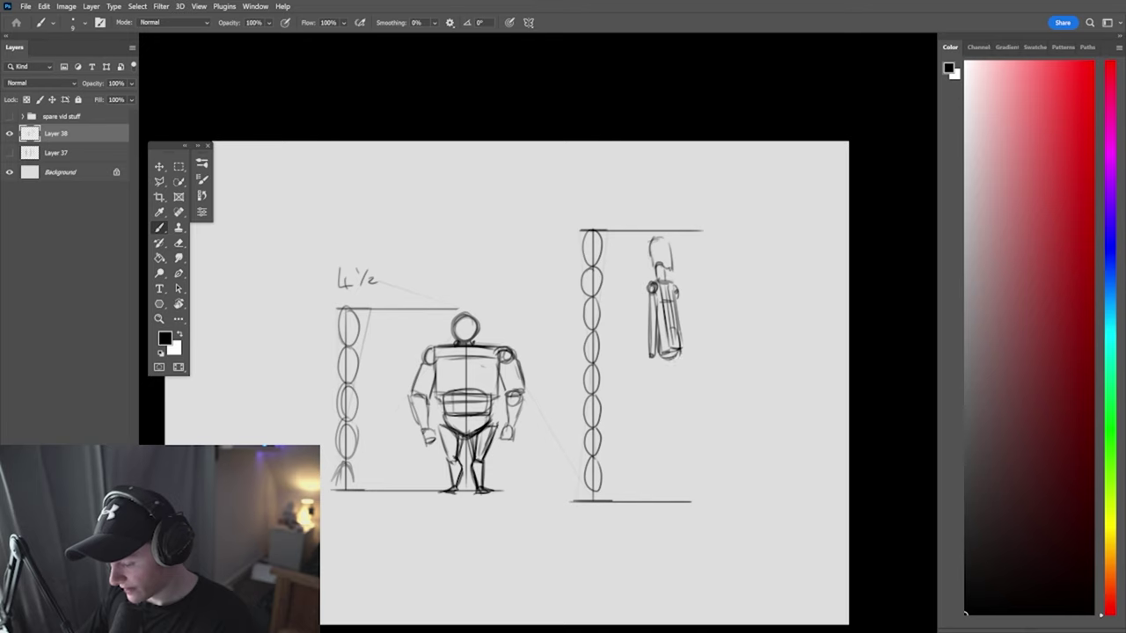
{"action": "left_click_drag", "start_coordinate": [656, 347], "coordinate": [657, 362]}
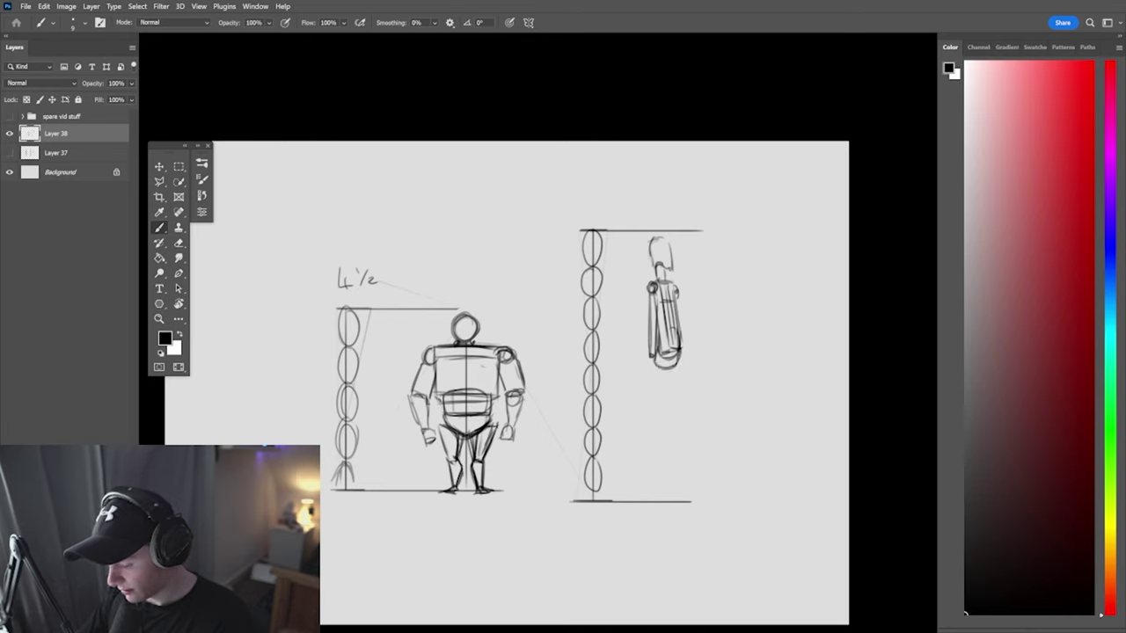
Sketch the side-view figure's leg from the pelvis down toward the ground
{"action": "left_click_drag", "start_coordinate": [660, 360], "coordinate": [660, 431]}
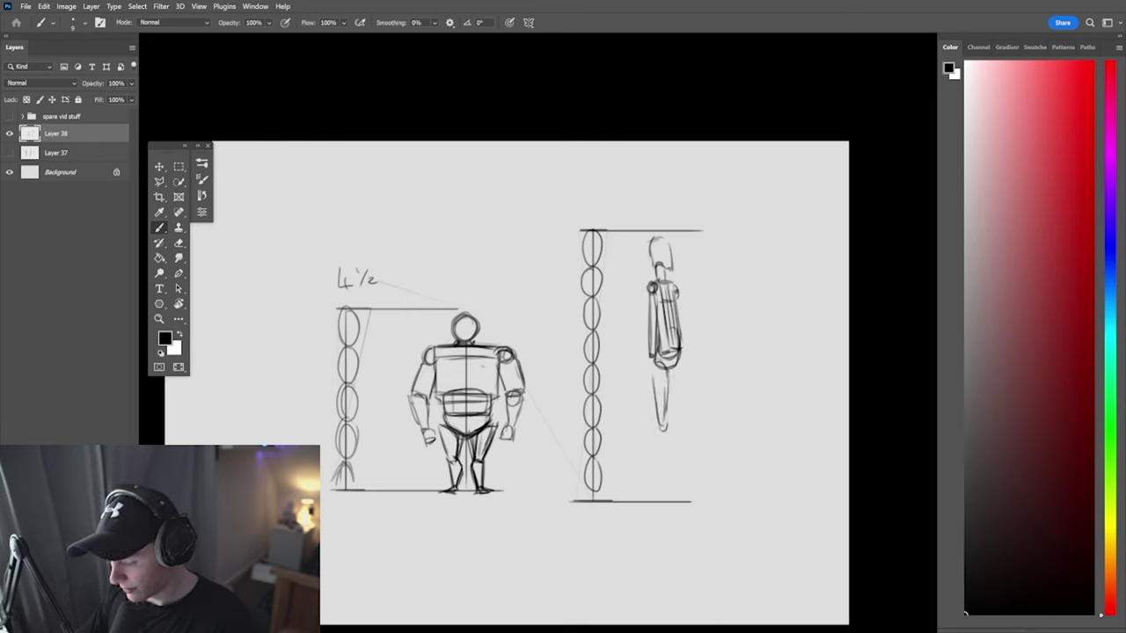
{"action": "left_click_drag", "start_coordinate": [664, 380], "coordinate": [666, 433]}
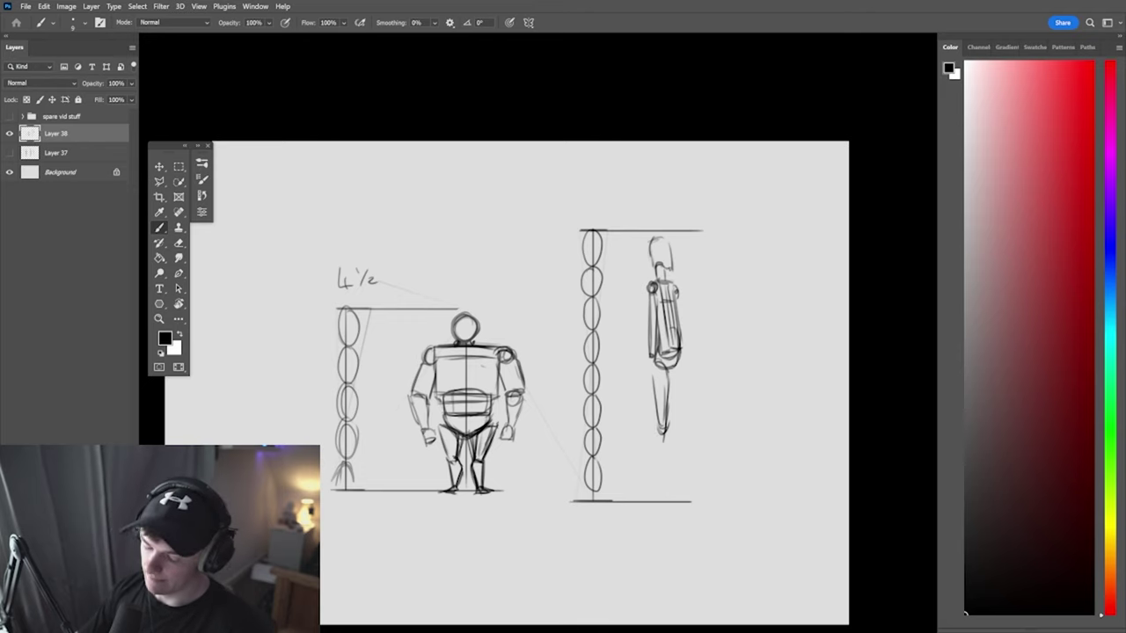
{"action": "left_click_drag", "start_coordinate": [679, 362], "coordinate": [680, 414]}
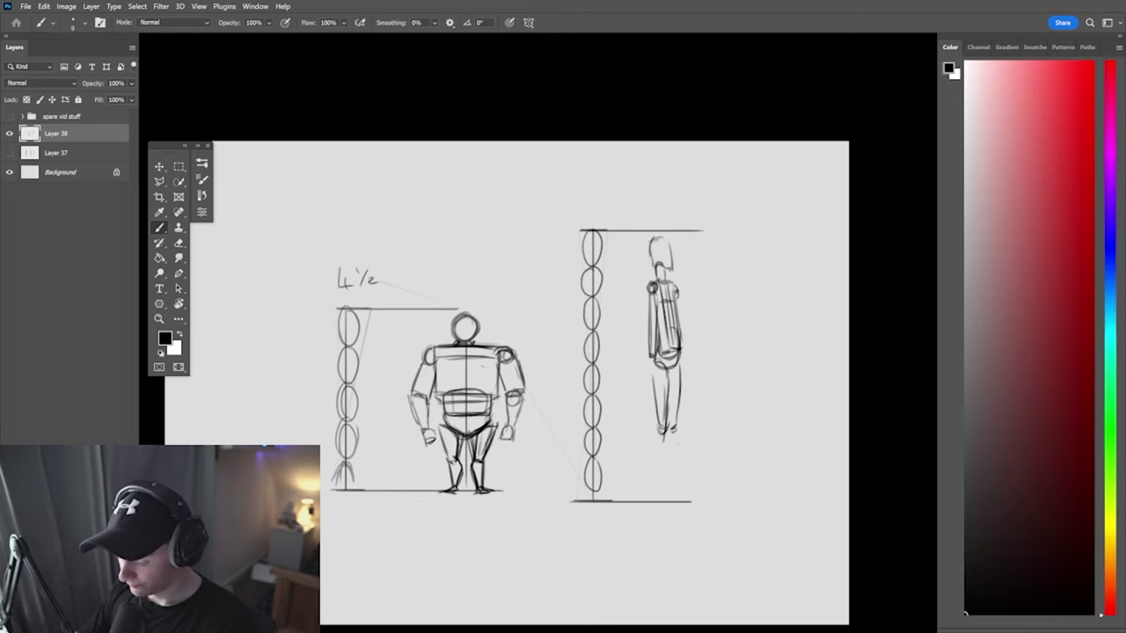
{"action": "left_click_drag", "start_coordinate": [654, 426], "coordinate": [666, 492]}
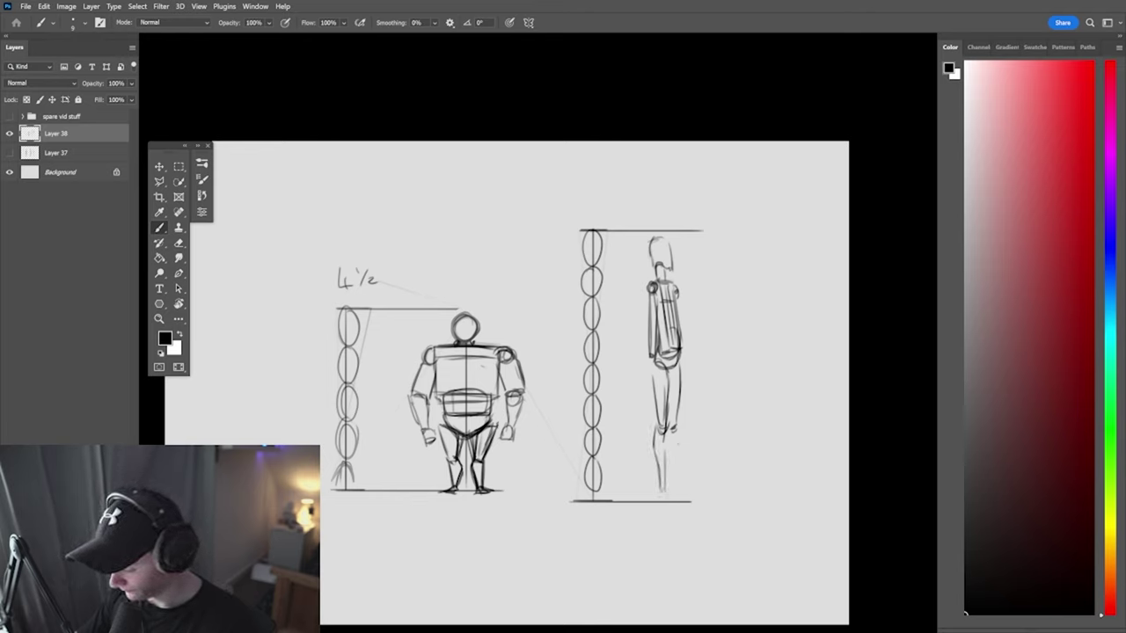
{"action": "left_click_drag", "start_coordinate": [675, 422], "coordinate": [674, 489]}
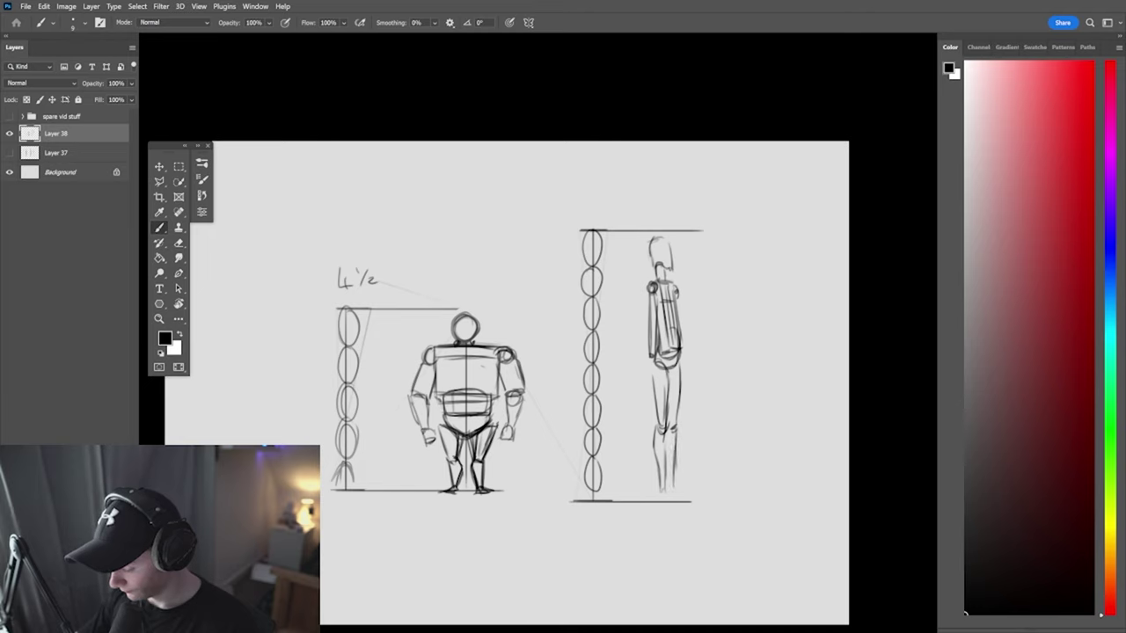
Draw the hanging arm line and hand, erasing and undoing stray strokes
{"action": "left_click_drag", "start_coordinate": [646, 347], "coordinate": [647, 386]}
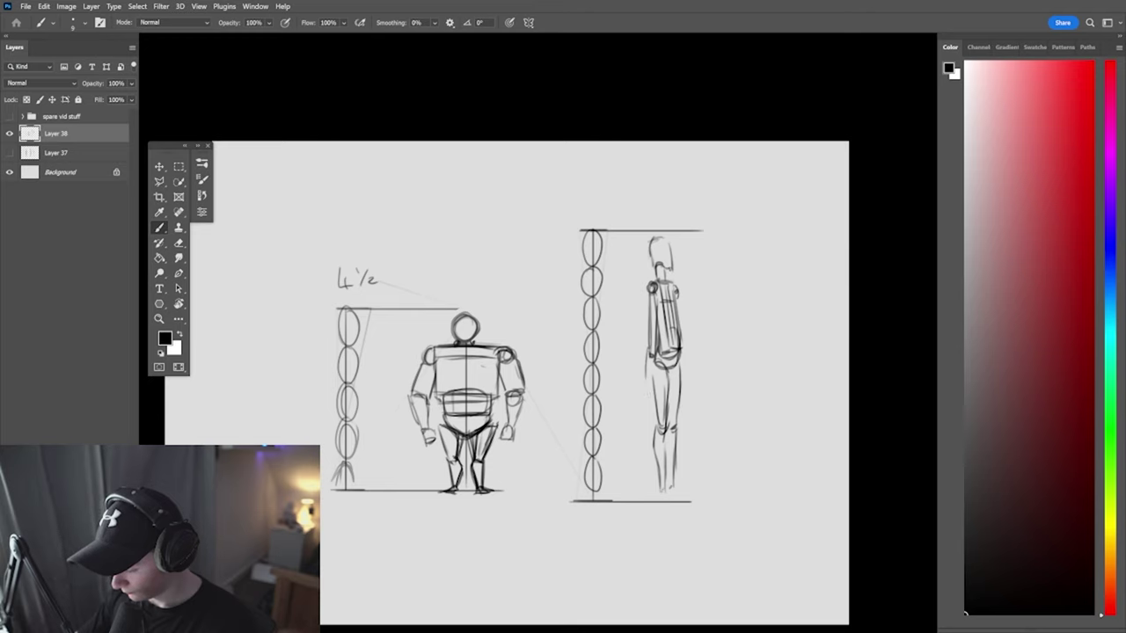
{"action": "left_click_drag", "start_coordinate": [647, 345], "coordinate": [648, 384]}
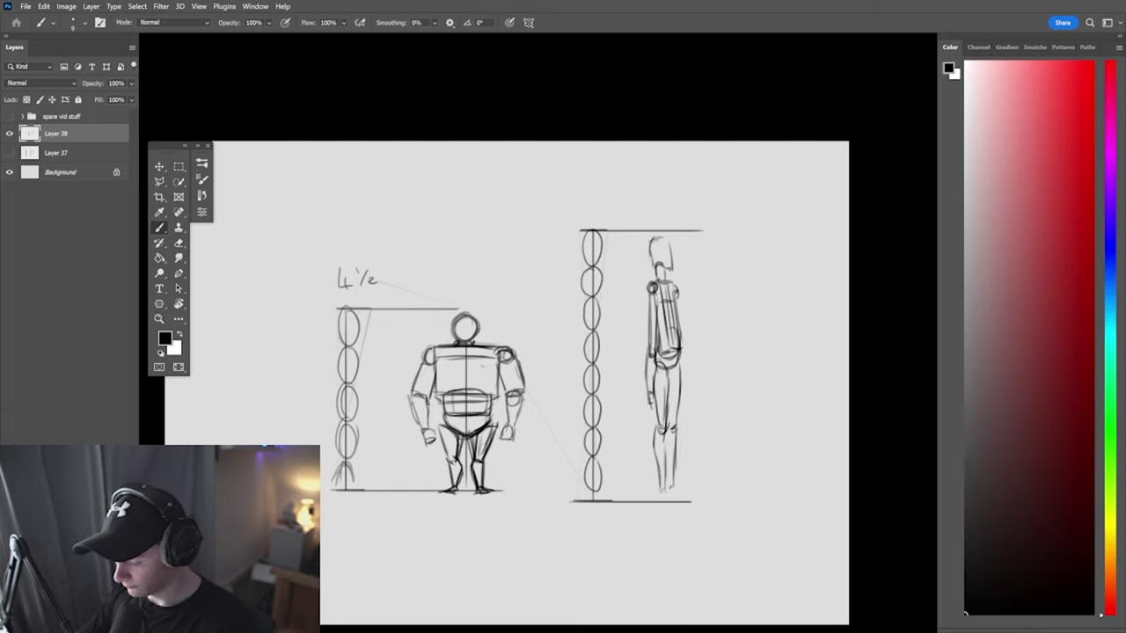
{"action": "left_click_drag", "start_coordinate": [653, 393], "coordinate": [660, 439]}
{"action": "key", "text": "e"}
{"action": "left_click_drag", "start_coordinate": [646, 371], "coordinate": [646, 384]}
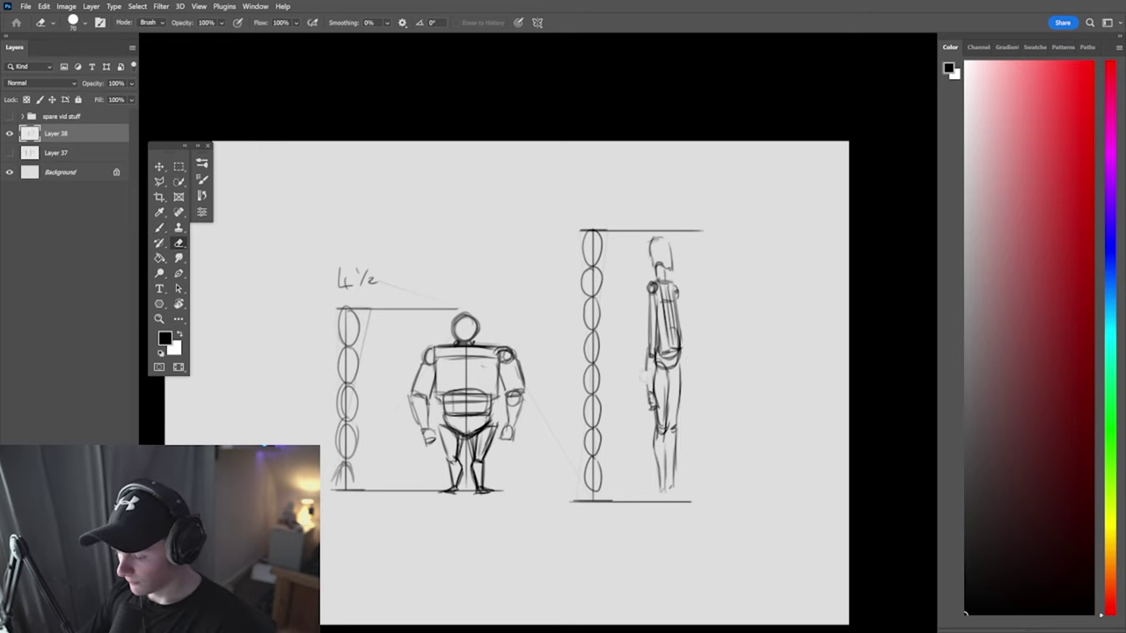
{"action": "left_click_drag", "start_coordinate": [649, 343], "coordinate": [653, 413]}
{"action": "key", "text": "b"}
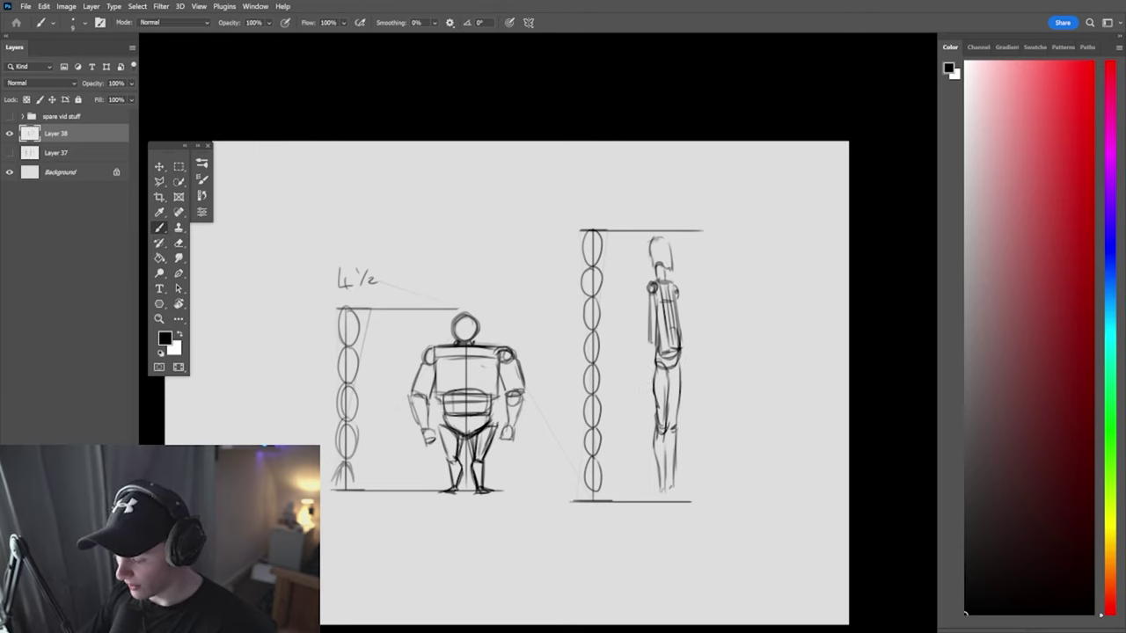
{"action": "left_click_drag", "start_coordinate": [647, 342], "coordinate": [654, 401]}
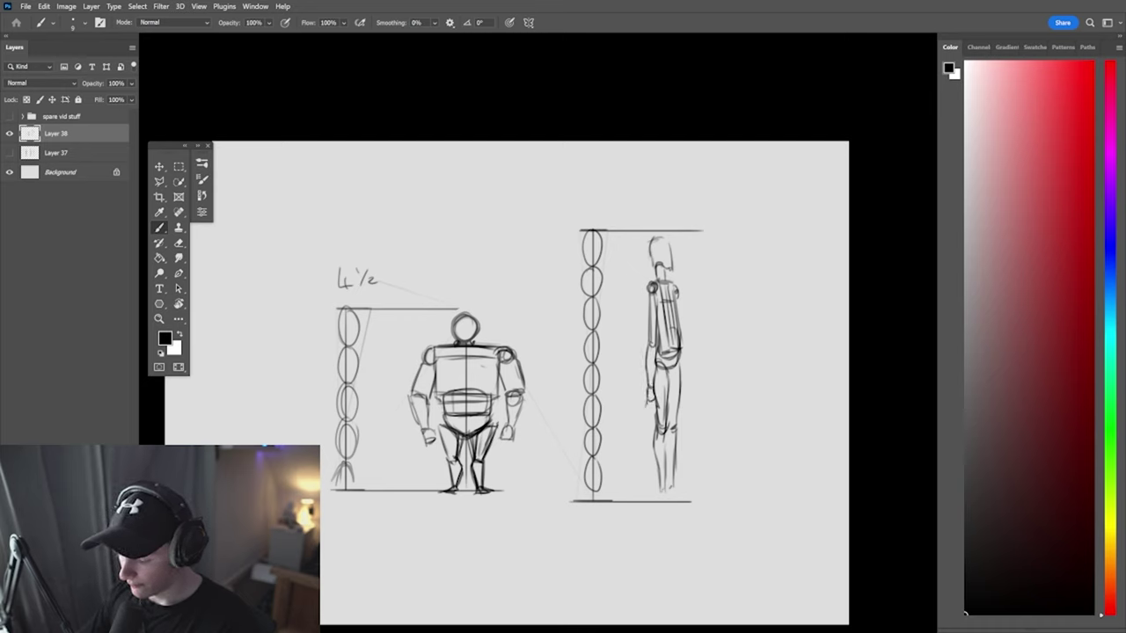
{"action": "key", "text": "ctrl+z"}
{"action": "key", "text": "ctrl+z"}
{"action": "key", "text": "ctrl+z"}
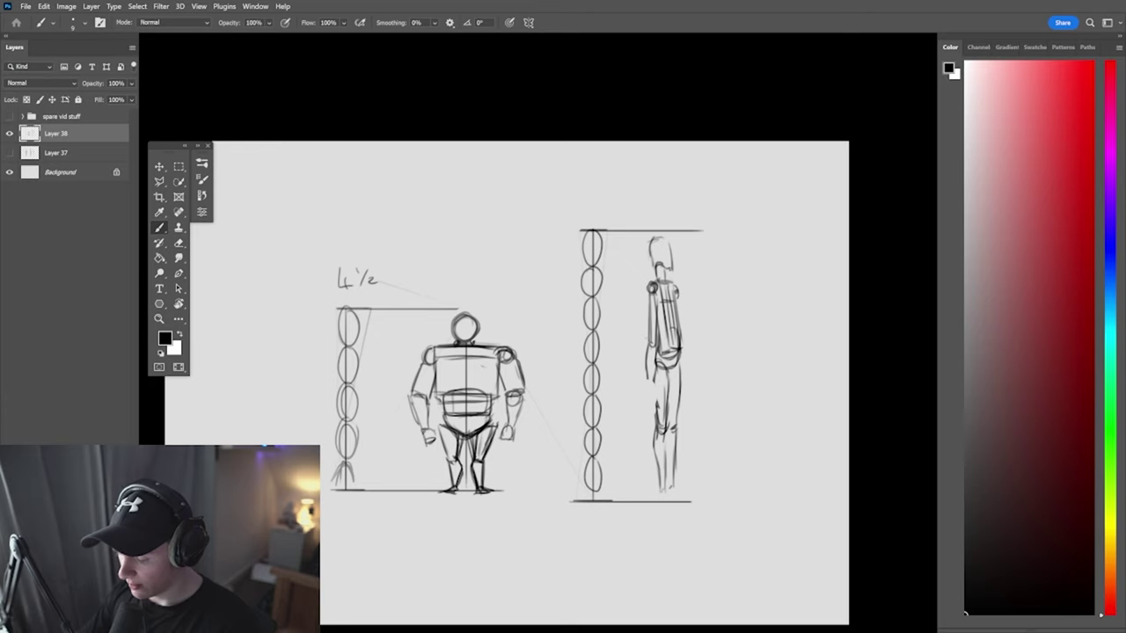
{"action": "left_click_drag", "start_coordinate": [647, 365], "coordinate": [649, 404]}
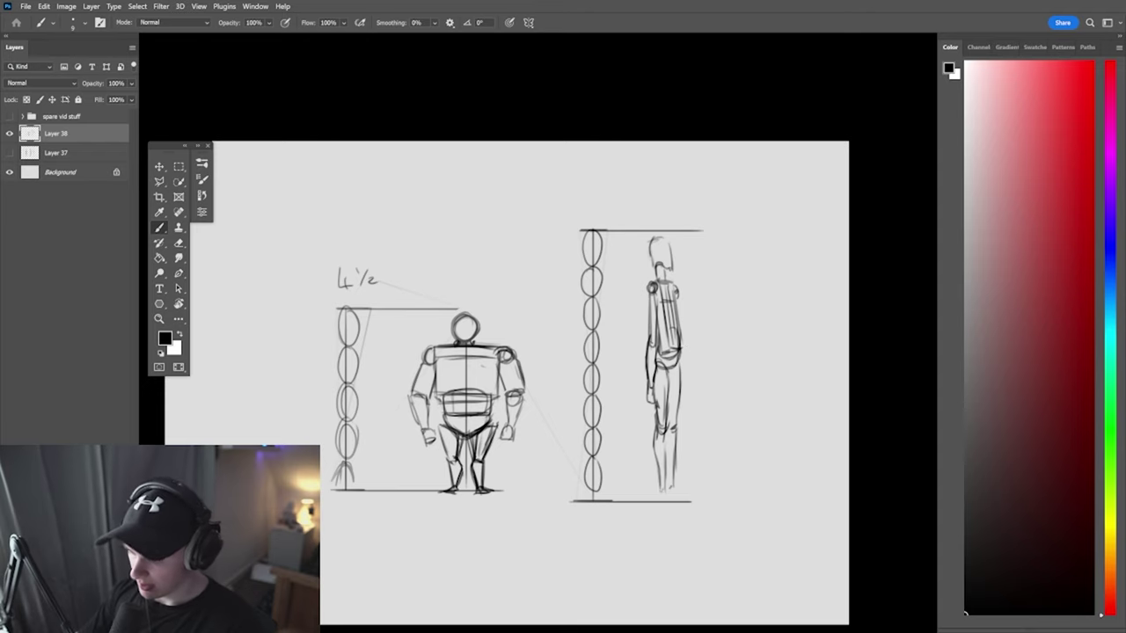
Darken the torso outline, neck and shoulder
{"action": "left_click_drag", "start_coordinate": [681, 296], "coordinate": [681, 330]}
{"action": "left_click_drag", "start_coordinate": [651, 294], "coordinate": [647, 339]}
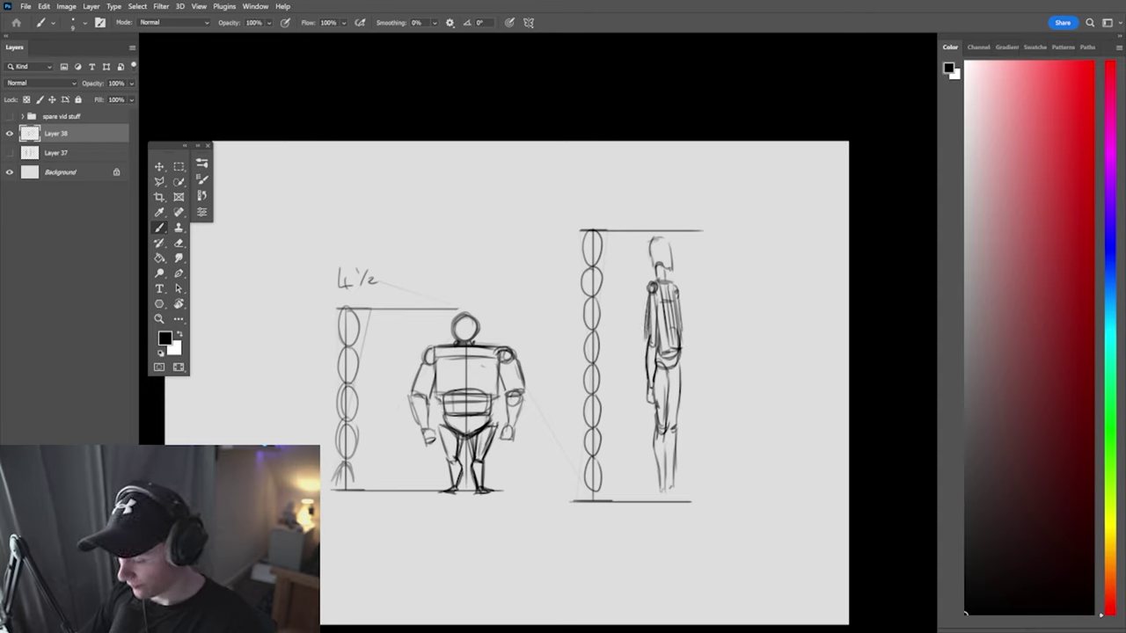
{"action": "left_click_drag", "start_coordinate": [651, 282], "coordinate": [648, 337]}
{"action": "left_click_drag", "start_coordinate": [647, 290], "coordinate": [649, 341]}
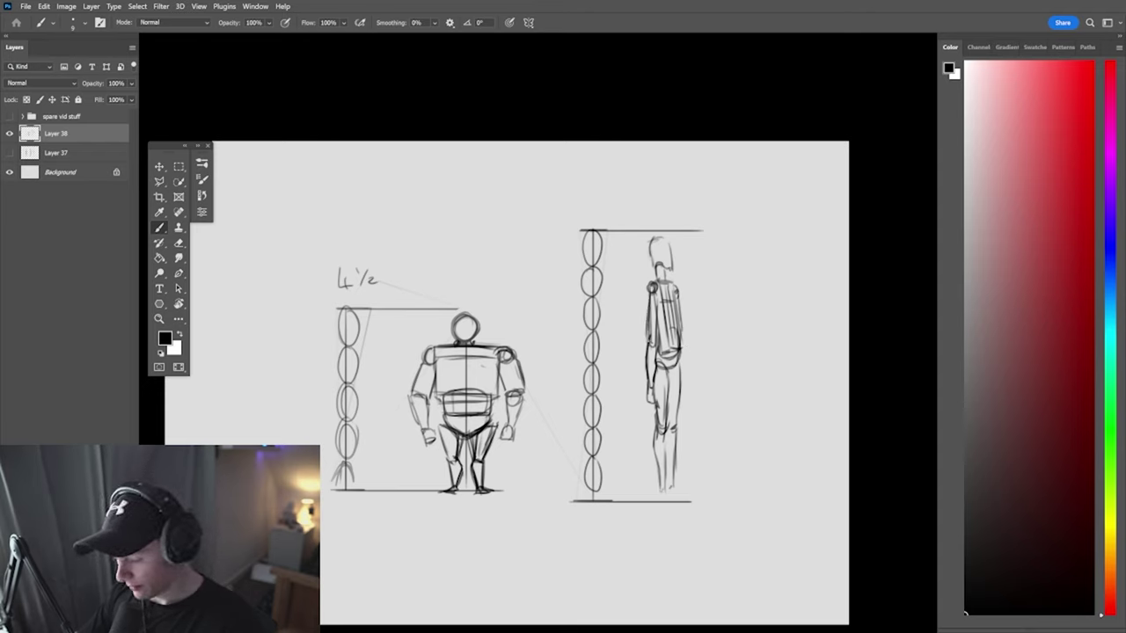
{"action": "left_click_drag", "start_coordinate": [649, 295], "coordinate": [650, 334]}
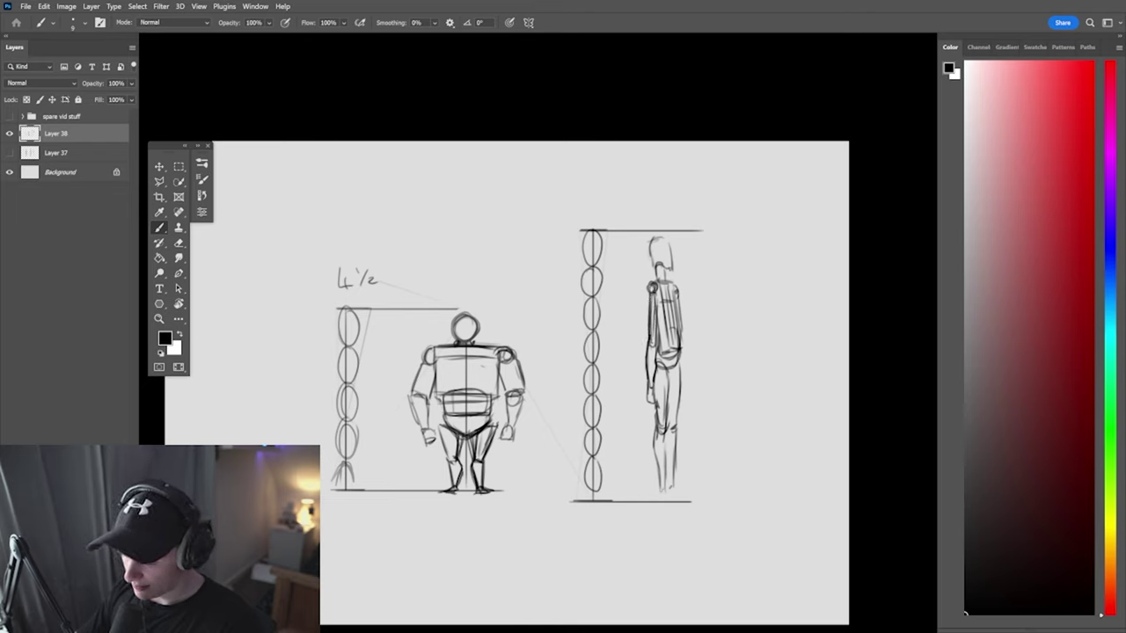
{"action": "left_click_drag", "start_coordinate": [658, 265], "coordinate": [658, 286]}
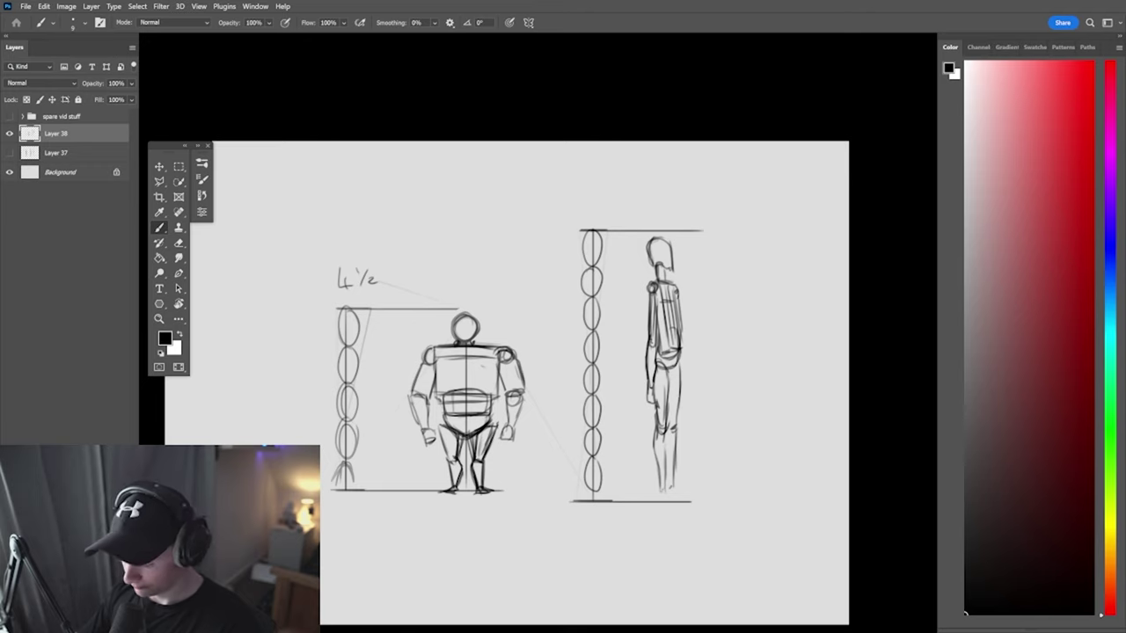
Draw the feet on the ground line and an outstretched pointing arm and hand
{"action": "left_click_drag", "start_coordinate": [668, 490], "coordinate": [695, 493]}
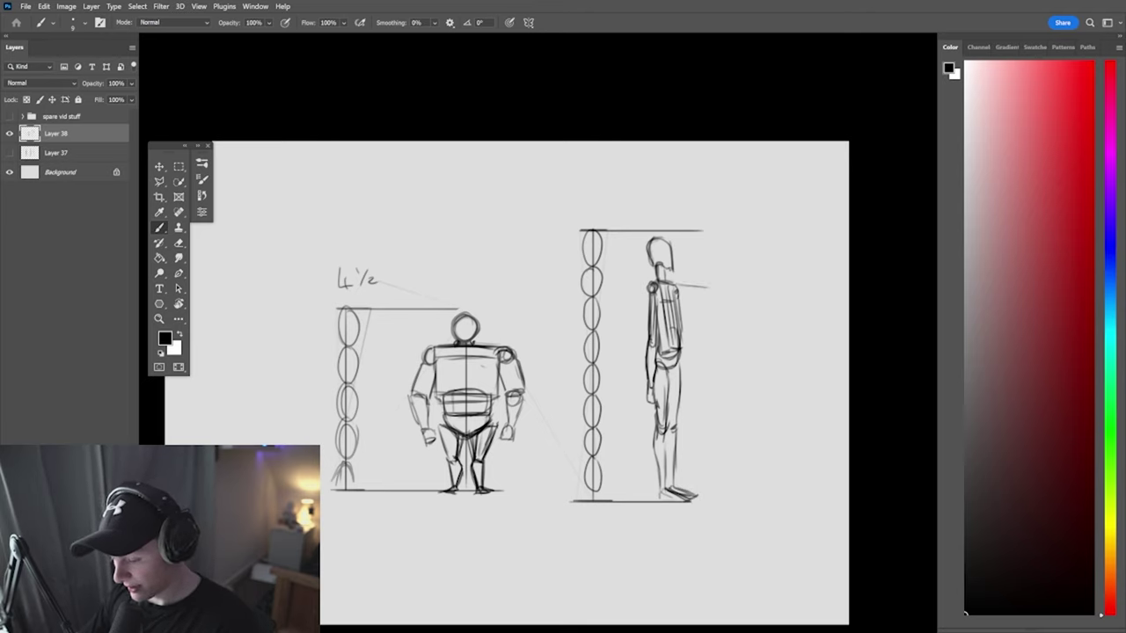
{"action": "left_click_drag", "start_coordinate": [683, 286], "coordinate": [732, 295]}
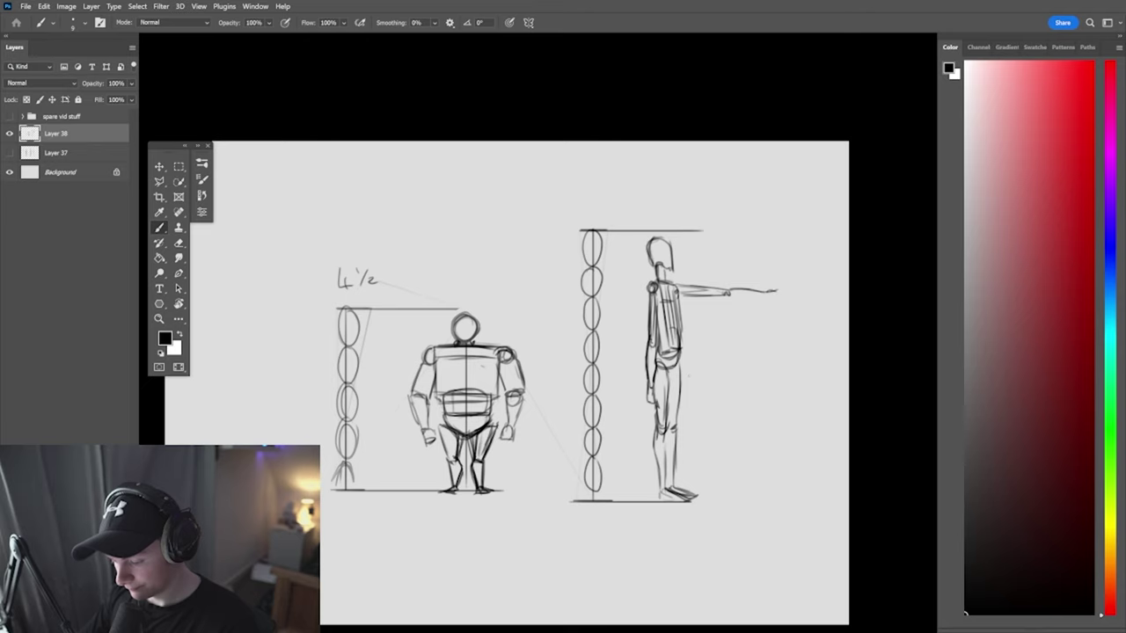
{"action": "left_click_drag", "start_coordinate": [731, 295], "coordinate": [759, 294]}
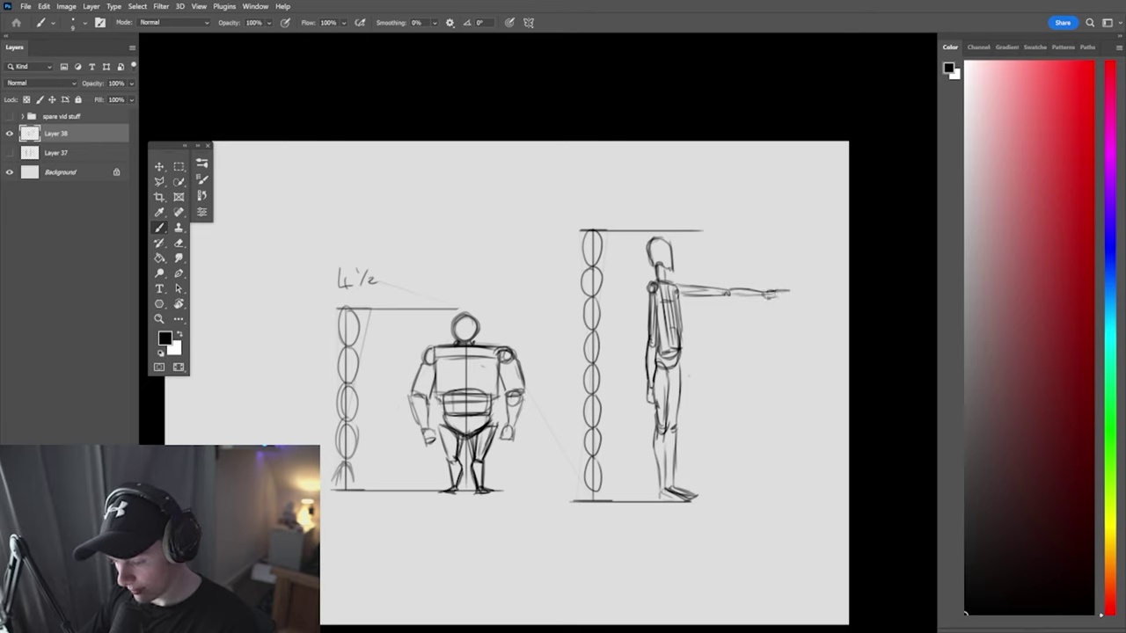
{"action": "scroll", "coordinate": [669, 352], "scroll_direction": "up", "scroll_amount": 5}
Add an ear to the head and label the tall figure '8 heads'
{"action": "left_click_drag", "start_coordinate": [635, 255], "coordinate": [651, 275]}
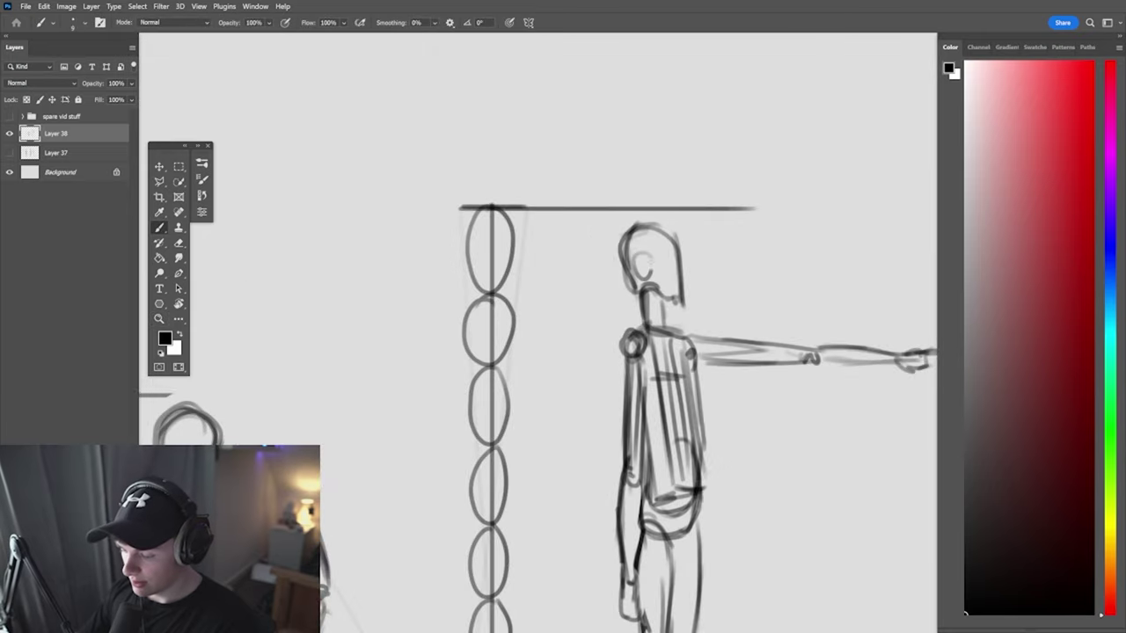
{"action": "key", "text": "ctrl+0"}
{"action": "scroll", "coordinate": [721, 387], "scroll_direction": "up", "scroll_amount": 5}
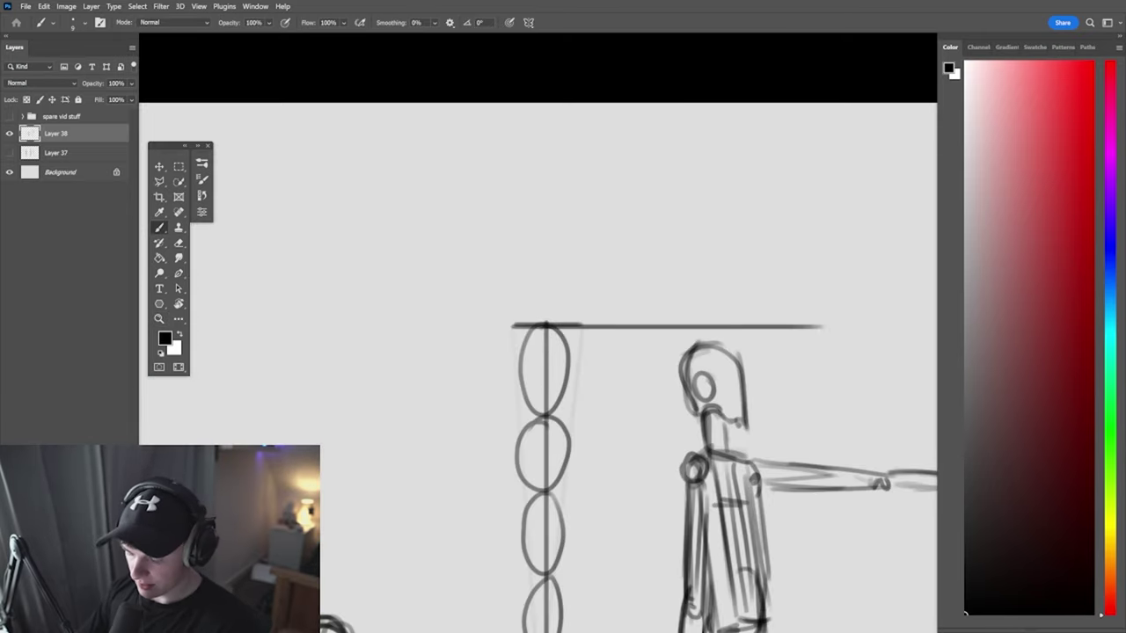
{"action": "key", "text": "ctrl+0"}
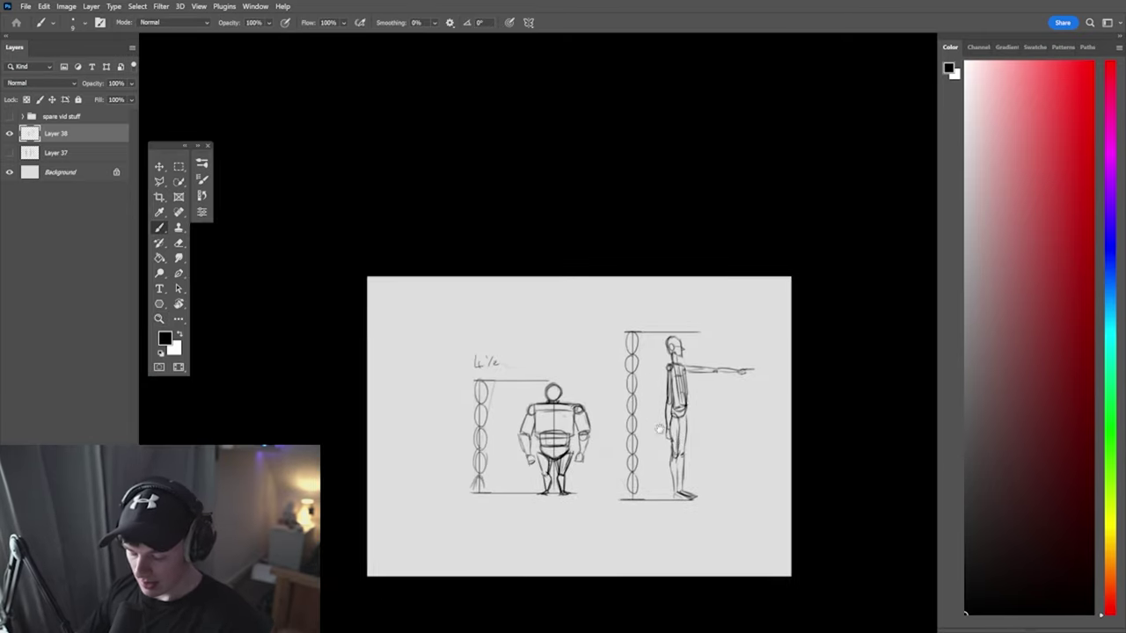
{"action": "scroll", "coordinate": [658, 429], "scroll_direction": "up", "scroll_amount": 3}
{"action": "scroll", "coordinate": [616, 423], "scroll_direction": "down", "scroll_amount": 4}
{"action": "scroll", "coordinate": [616, 422], "scroll_direction": "up", "scroll_amount": 6}
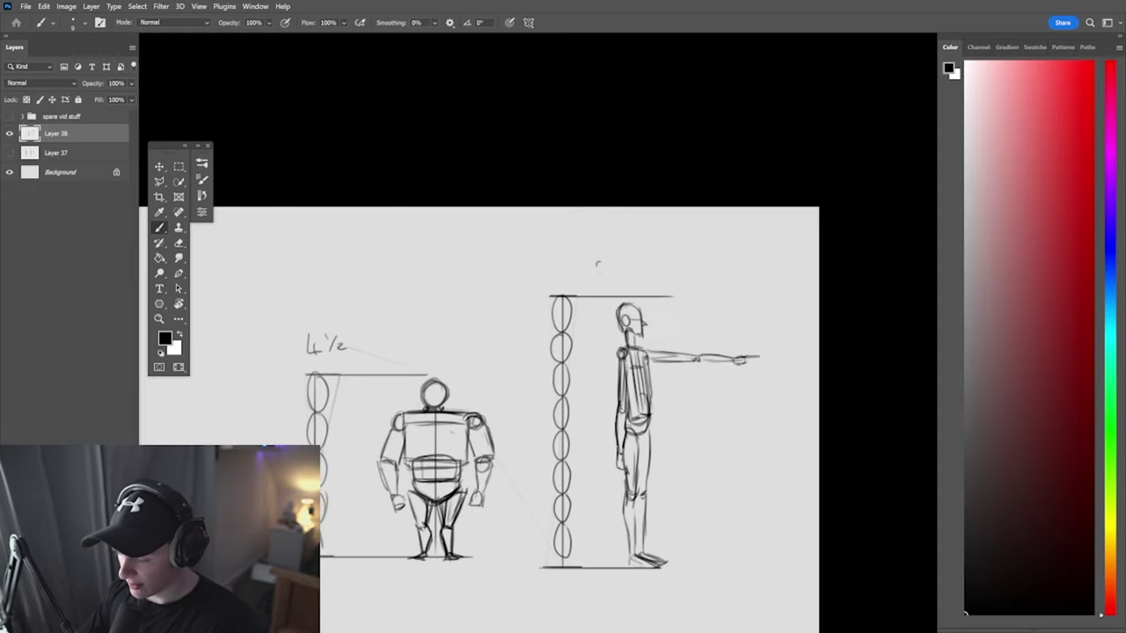
{"action": "left_click_drag", "start_coordinate": [598, 262], "coordinate": [603, 276]}
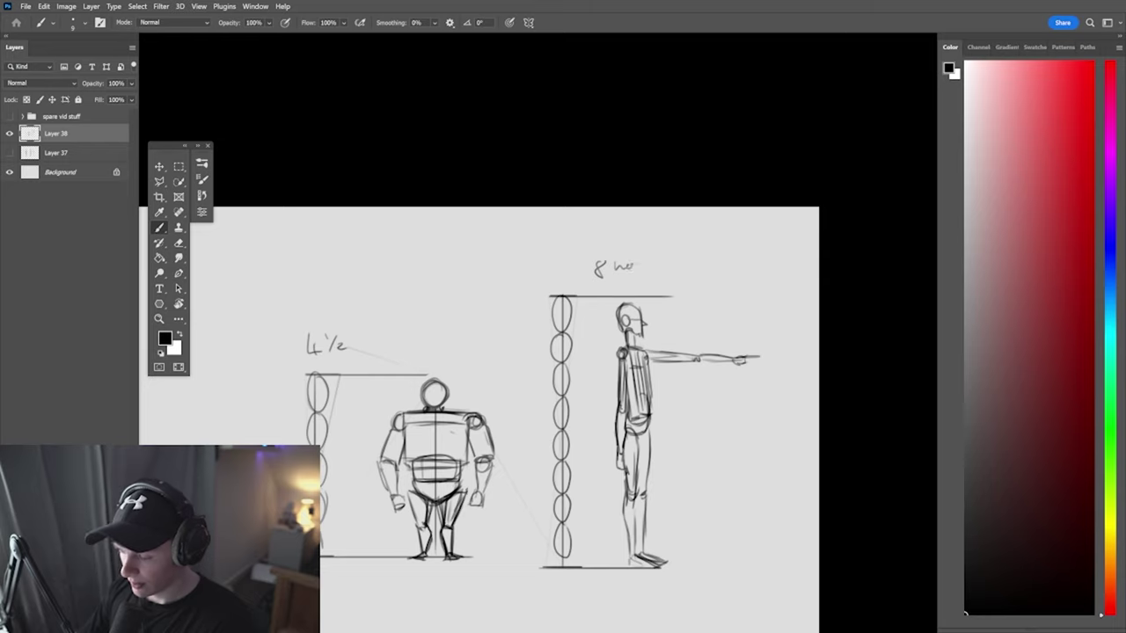
{"action": "left_click_drag", "start_coordinate": [644, 260], "coordinate": [659, 267]}
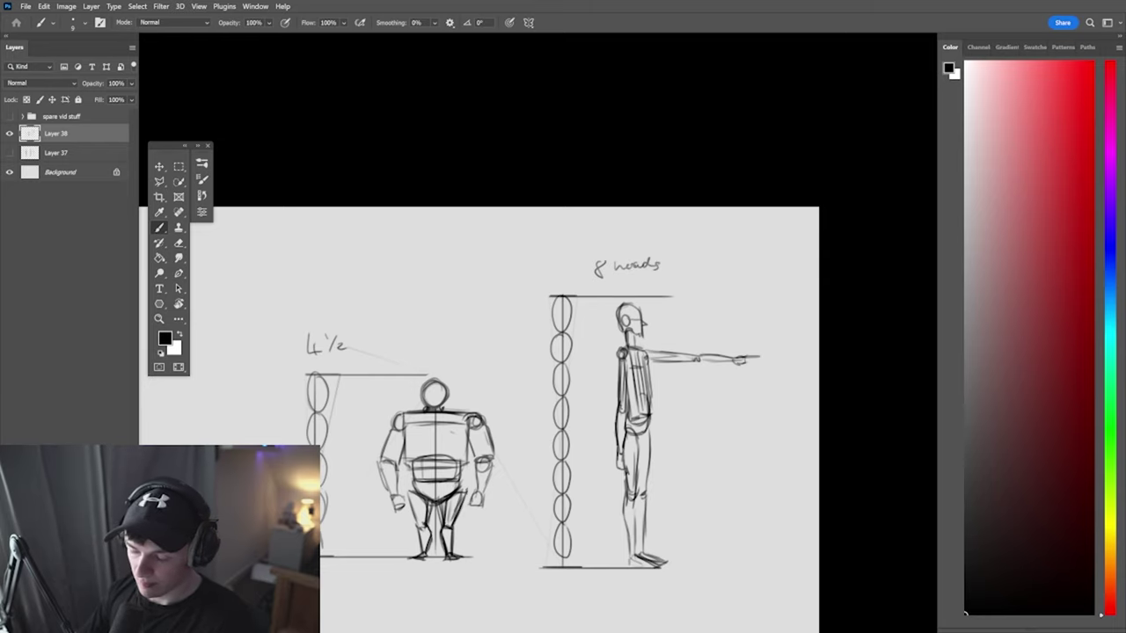
Fit the drawing on screen, nudge the sketches left, and hide Layers 38 and 37
{"action": "key", "text": "ctrl+0"}
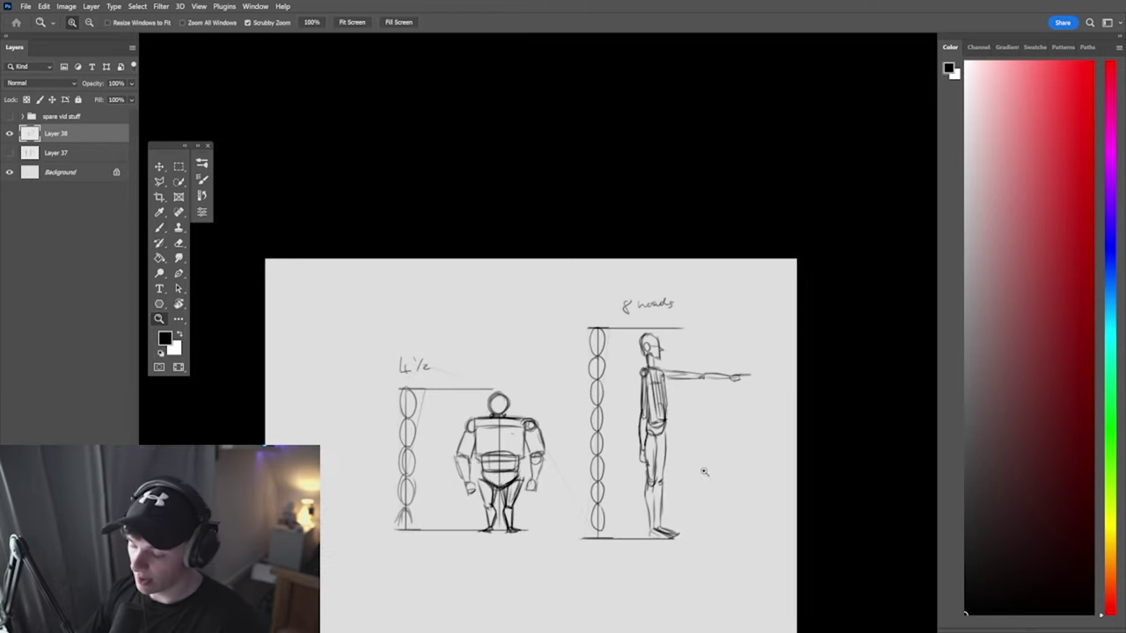
{"action": "left_click_drag", "start_coordinate": [658, 363], "coordinate": [647, 362]}
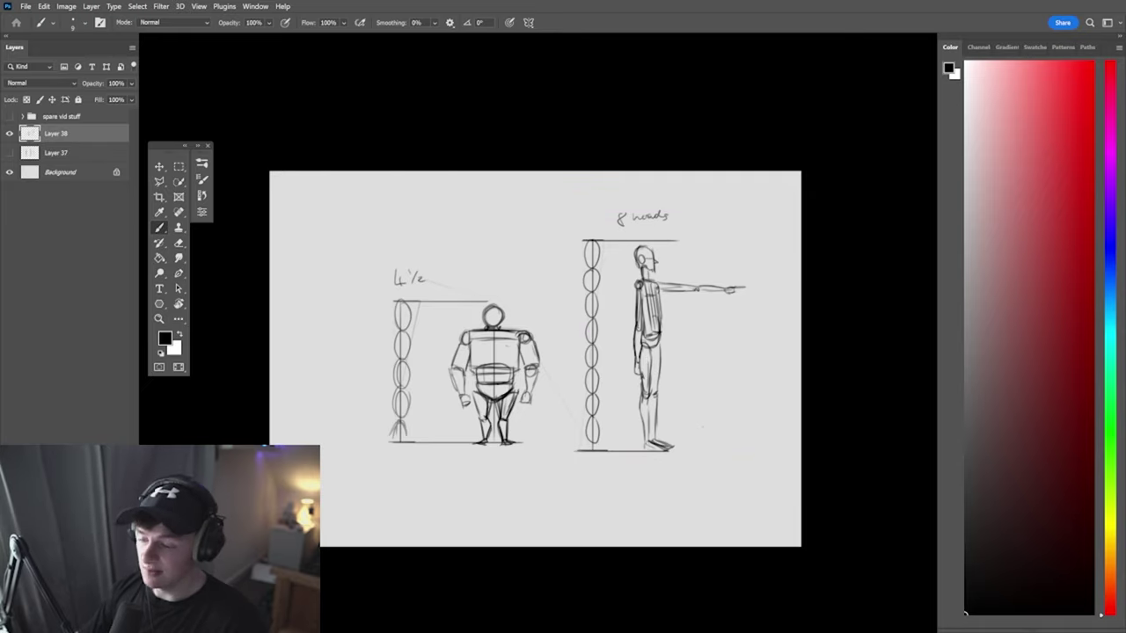
{"action": "left_click_drag", "start_coordinate": [10, 134], "coordinate": [10, 153]}
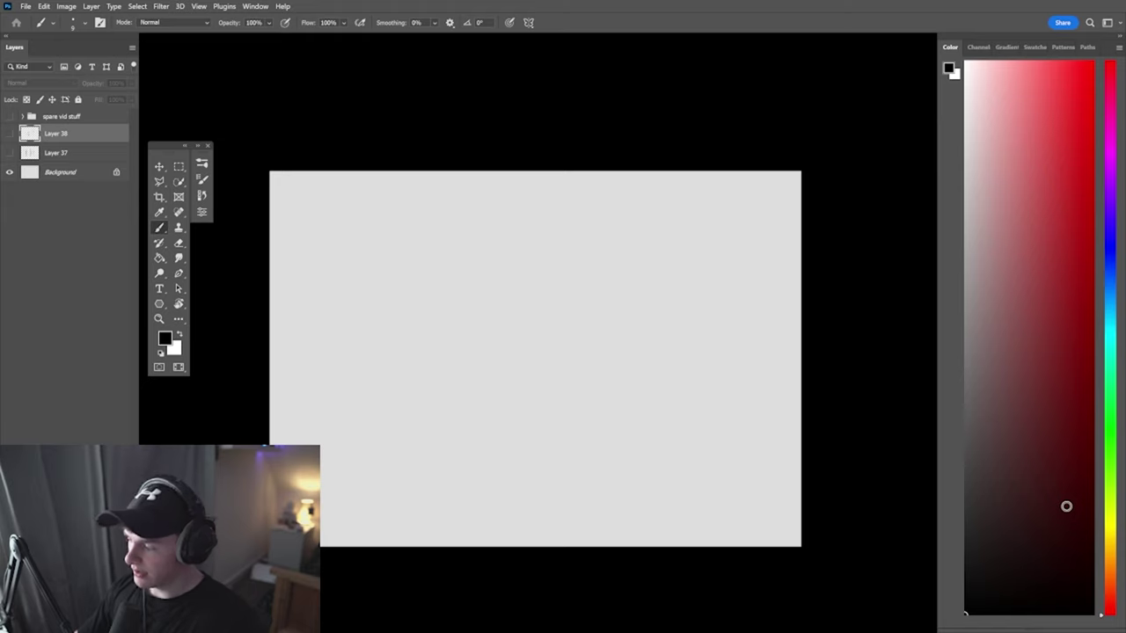
Briefly show and re-hide Layer 37's sketches, then add empty Layer 39 on top
{"action": "left_click", "coordinate": [10, 153]}
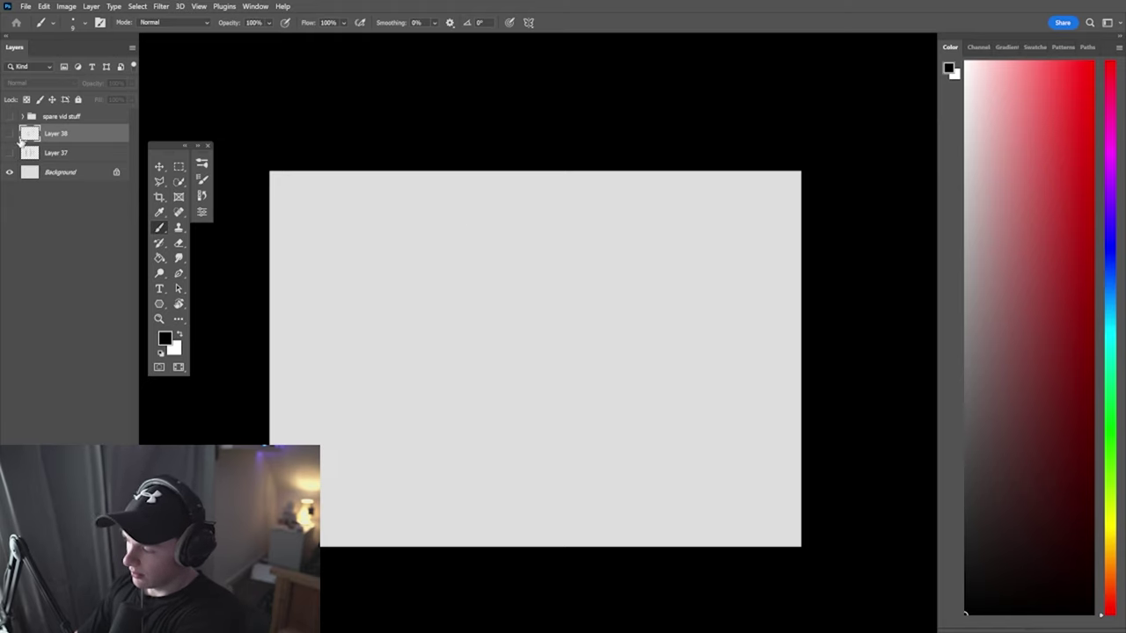
{"action": "key", "text": "ctrl+shift+alt+n"}
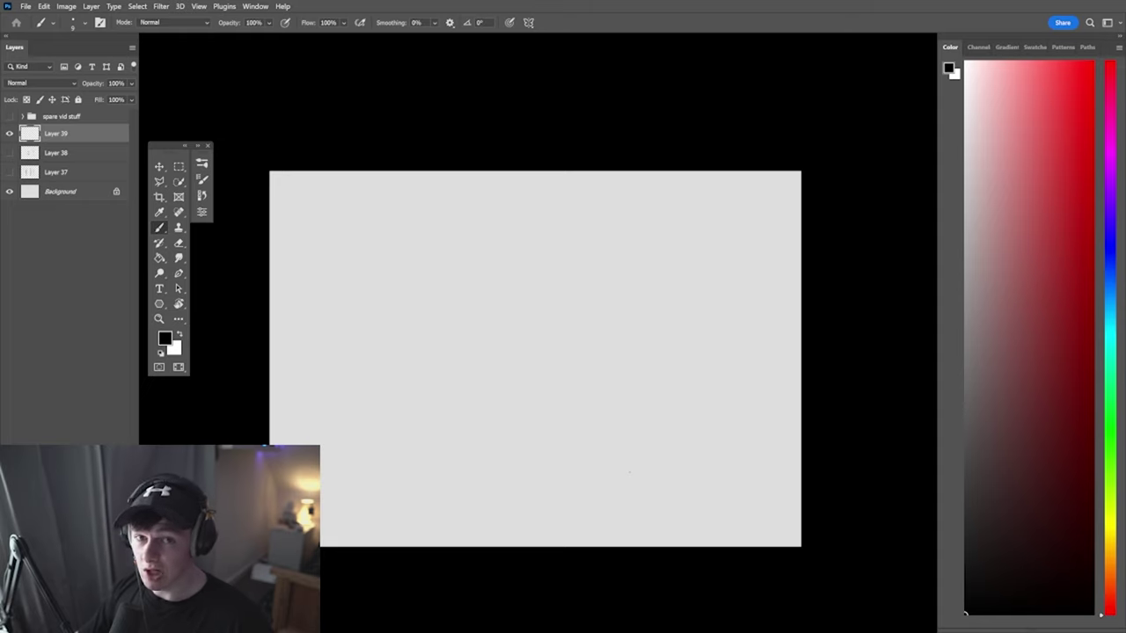
Brush a straight vertical height line with top and bottom caps and diagonal guides
{"action": "left_click", "coordinate": [599, 239], "text": "shift"}
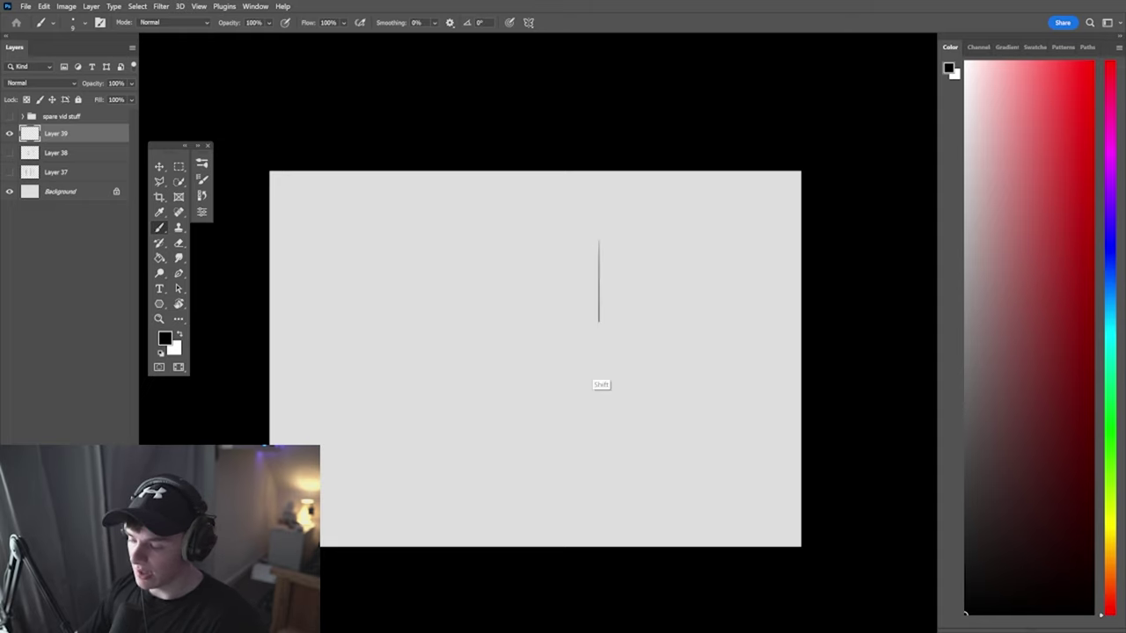
{"action": "left_click_drag", "start_coordinate": [599, 239], "coordinate": [599, 482]}
{"action": "left_click", "coordinate": [567, 242], "text": "shift"}
{"action": "left_click", "coordinate": [622, 243], "text": "shift"}
{"action": "left_click", "coordinate": [579, 485], "text": "shift"}
{"action": "left_click", "coordinate": [617, 485], "text": "shift"}
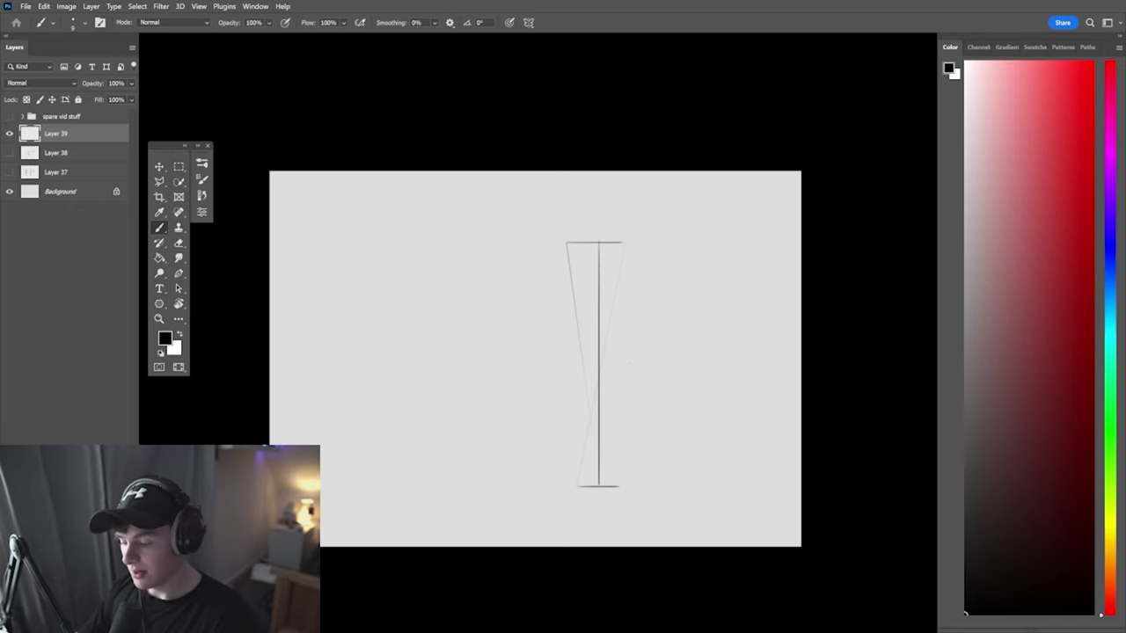
Mark the halfway line, chin guide, head oval, and chest and lower torso divisions
{"action": "left_click_drag", "start_coordinate": [563, 359], "coordinate": [642, 359]}
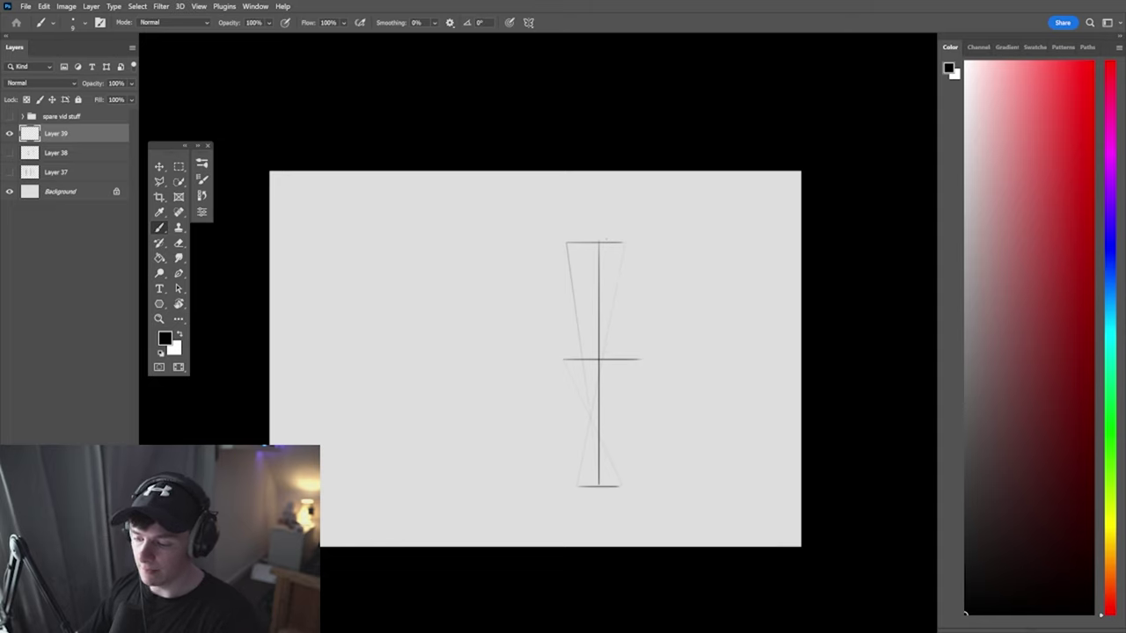
{"action": "mouse_move", "coordinate": [591, 277]}
{"action": "left_mouse_down"}
{"action": "mouse_move", "coordinate": [613, 277]}
{"action": "mouse_move", "coordinate": [639, 356]}
{"action": "left_mouse_up"}
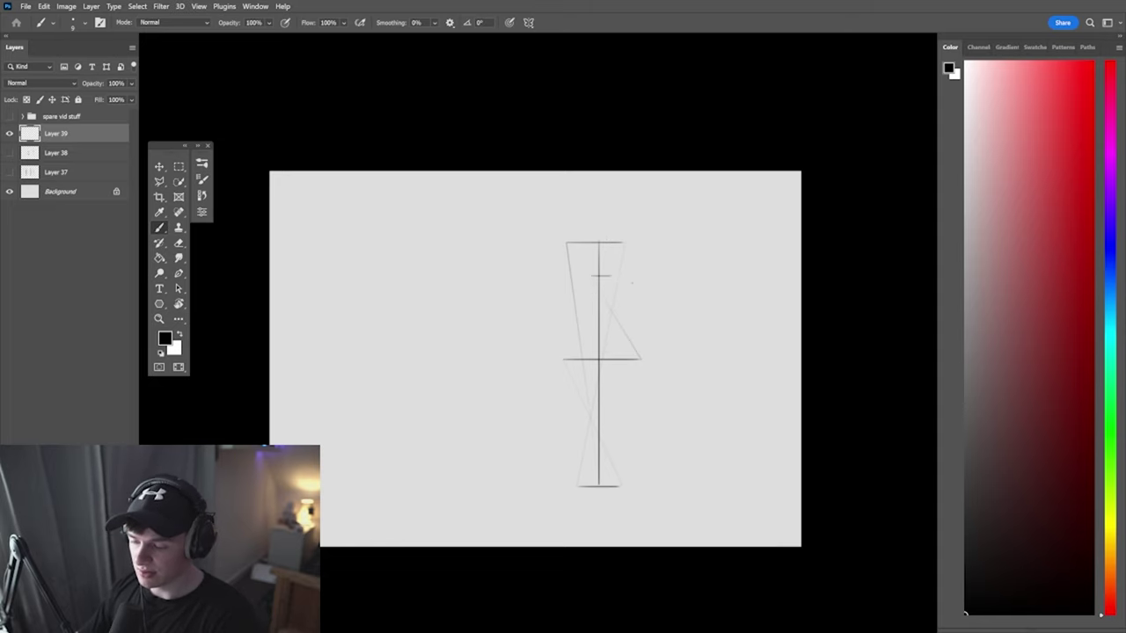
{"action": "left_click_drag", "start_coordinate": [602, 245], "coordinate": [601, 247]}
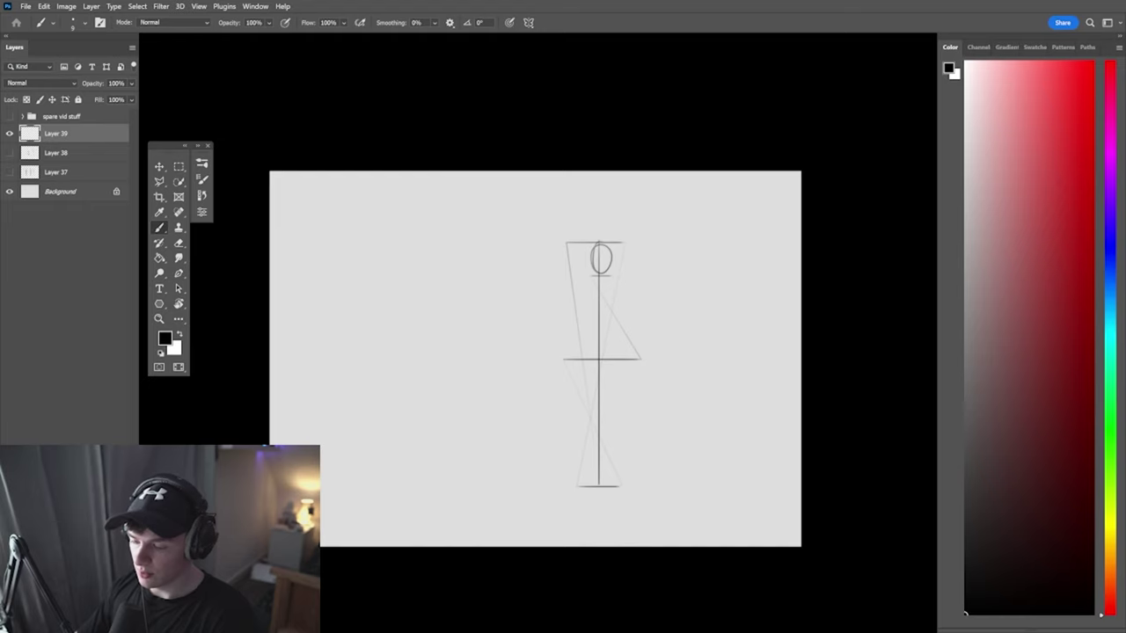
{"action": "left_click_drag", "start_coordinate": [587, 321], "coordinate": [608, 321]}
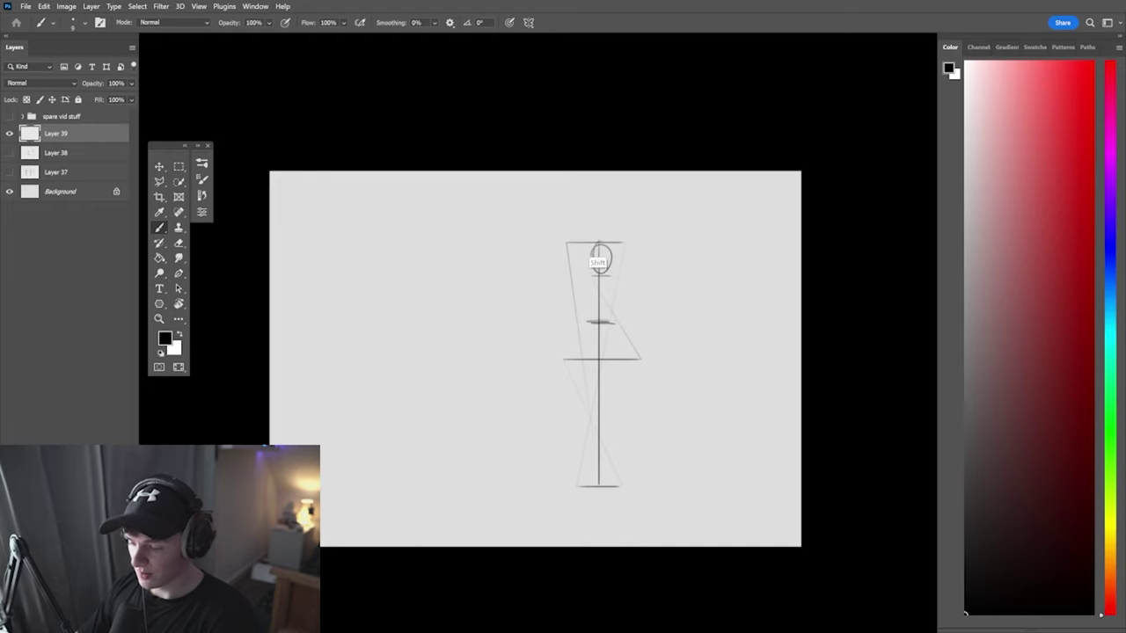
{"action": "mouse_move", "coordinate": [598, 263]}
{"action": "left_mouse_down"}
{"action": "mouse_move", "coordinate": [598, 318]}
{"action": "mouse_move", "coordinate": [613, 324]}
{"action": "mouse_move", "coordinate": [600, 323]}
{"action": "left_mouse_up"}
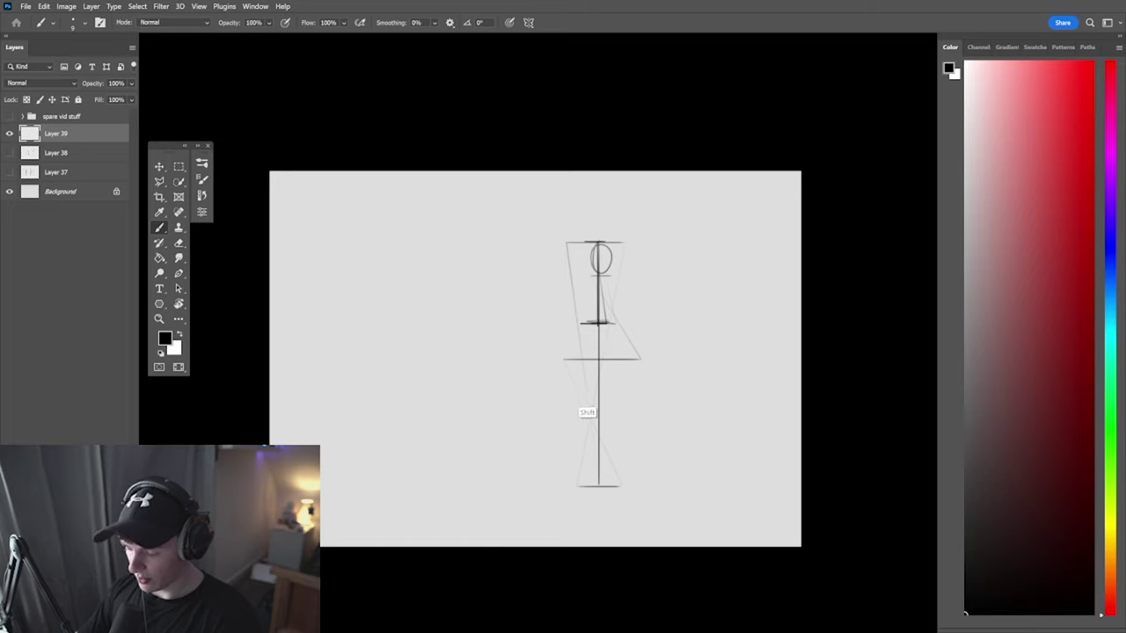
{"action": "left_click_drag", "start_coordinate": [576, 391], "coordinate": [625, 391]}
{"action": "mouse_move", "coordinate": [599, 325]}
{"action": "left_mouse_down"}
{"action": "mouse_move", "coordinate": [599, 387]}
{"action": "mouse_move", "coordinate": [615, 353]}
{"action": "mouse_move", "coordinate": [580, 359]}
{"action": "mouse_move", "coordinate": [578, 398]}
{"action": "mouse_move", "coordinate": [621, 396]}
{"action": "mouse_move", "coordinate": [603, 394]}
{"action": "left_mouse_up"}
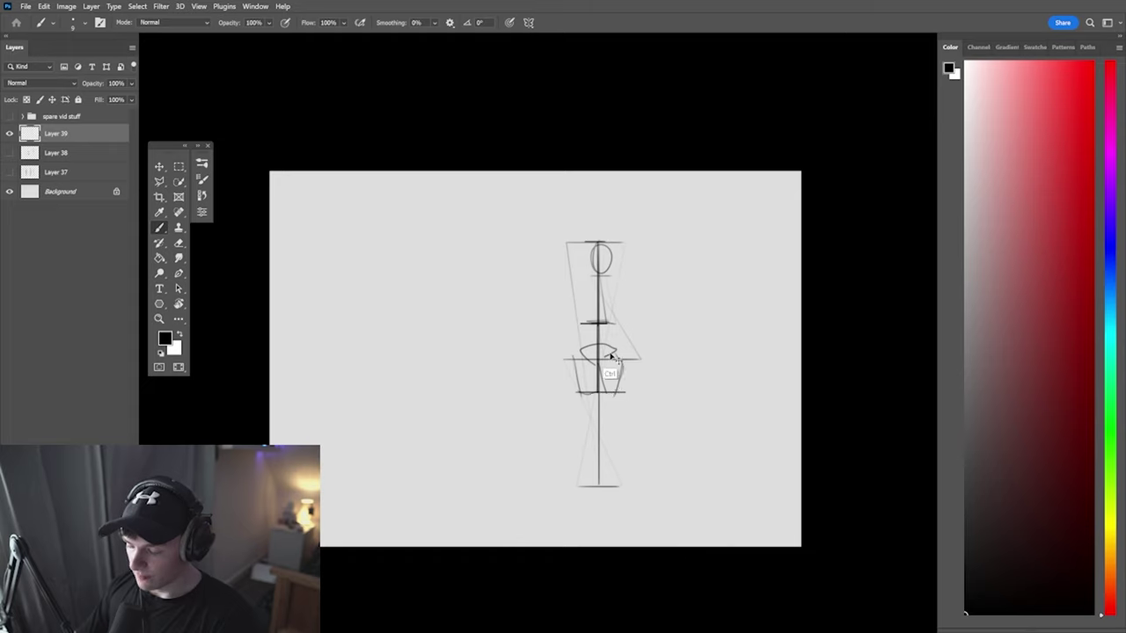
Undo the old pelvis, then sketch a new pelvis curve, thighs, feet line and lower legs
{"action": "key", "text": "ctrl+z"}
{"action": "key", "text": "ctrl+z"}
{"action": "key", "text": "ctrl+z"}
{"action": "key", "text": "ctrl+z"}
{"action": "key", "text": "ctrl+z"}
{"action": "key", "text": "ctrl+z"}
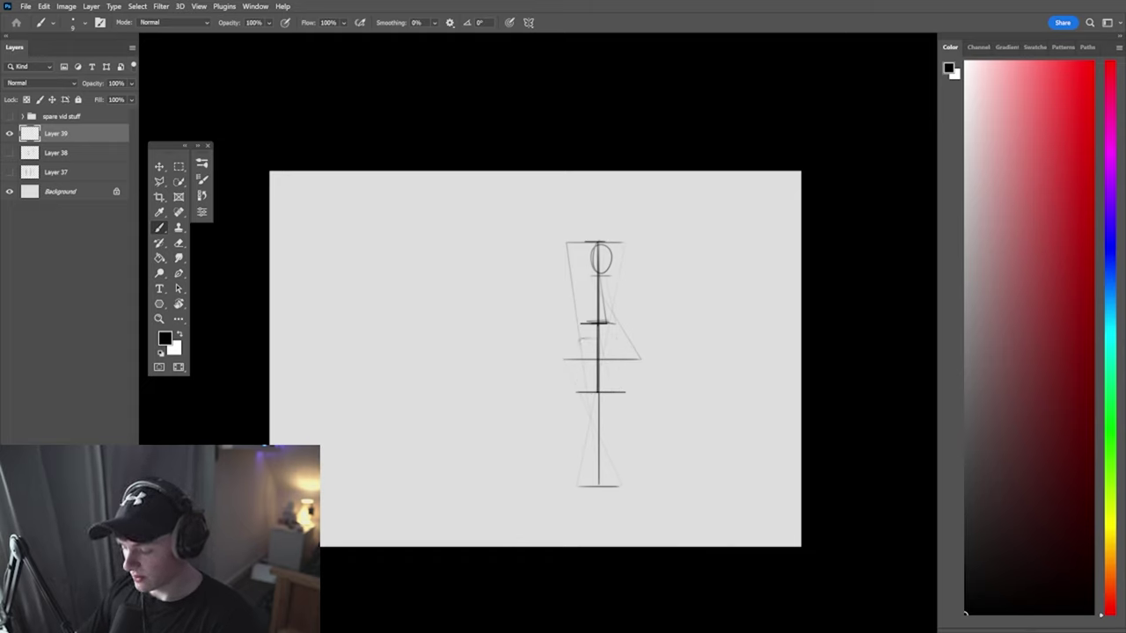
{"action": "mouse_move", "coordinate": [596, 343]}
{"action": "left_mouse_down"}
{"action": "mouse_move", "coordinate": [579, 362]}
{"action": "mouse_move", "coordinate": [615, 341]}
{"action": "left_mouse_up"}
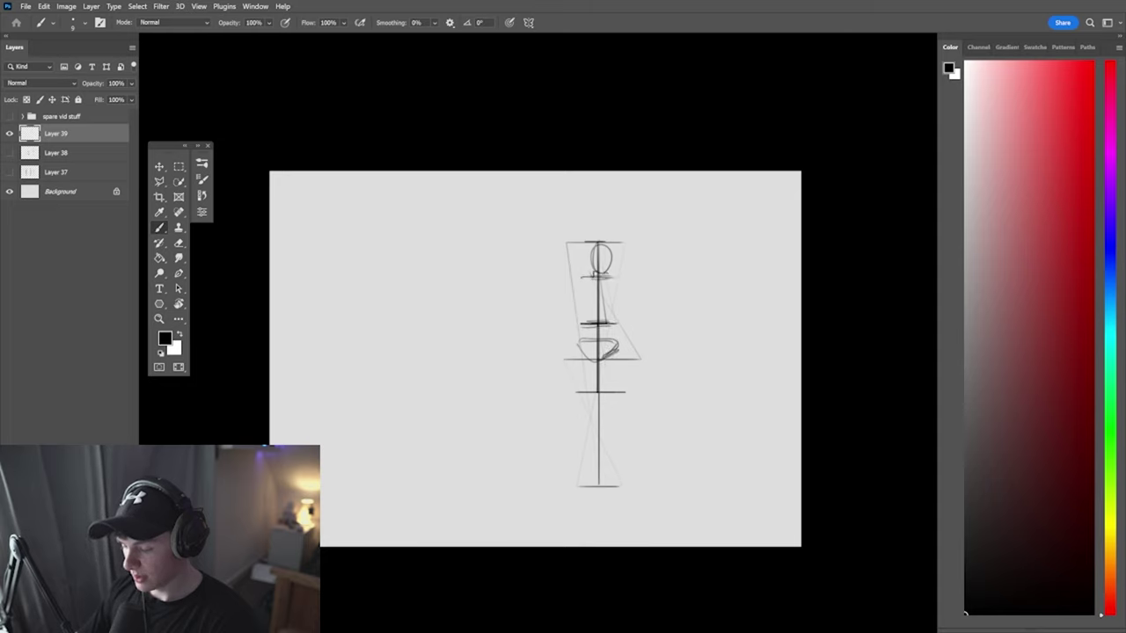
{"action": "left_click_drag", "start_coordinate": [575, 352], "coordinate": [589, 405]}
{"action": "left_click_drag", "start_coordinate": [623, 352], "coordinate": [610, 402]}
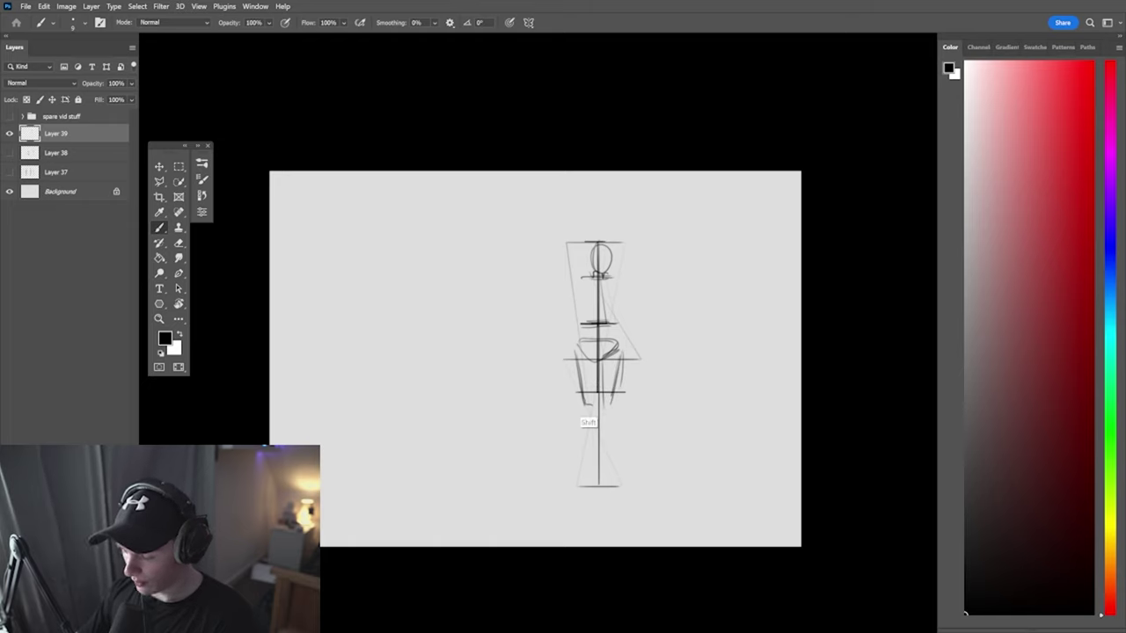
{"action": "left_click_drag", "start_coordinate": [577, 469], "coordinate": [618, 468]}
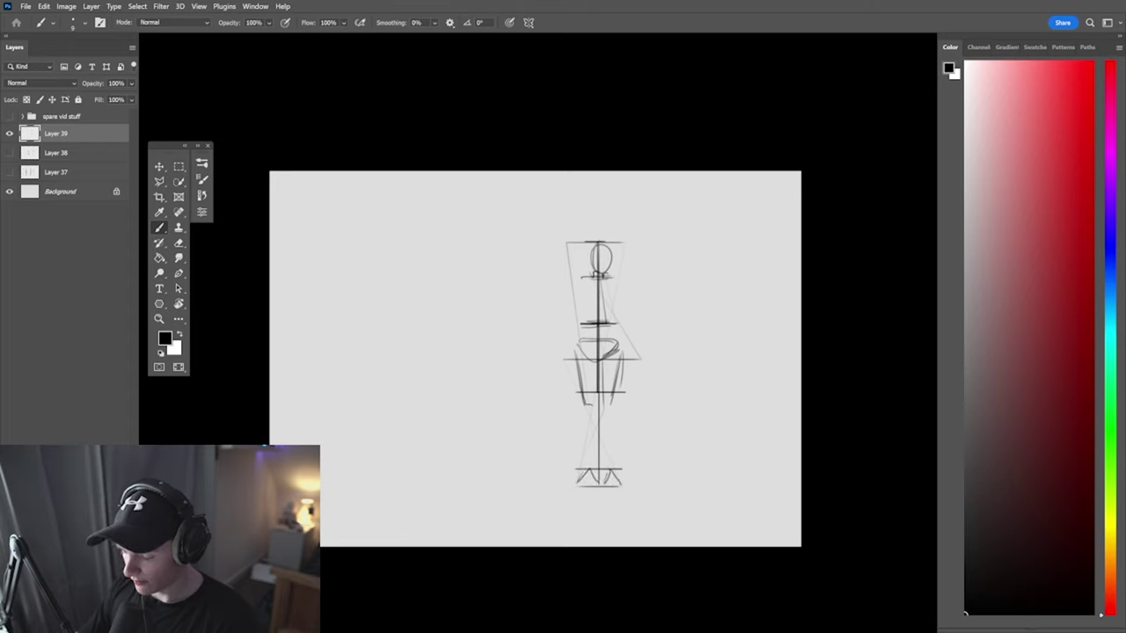
{"action": "left_click_drag", "start_coordinate": [580, 401], "coordinate": [587, 471]}
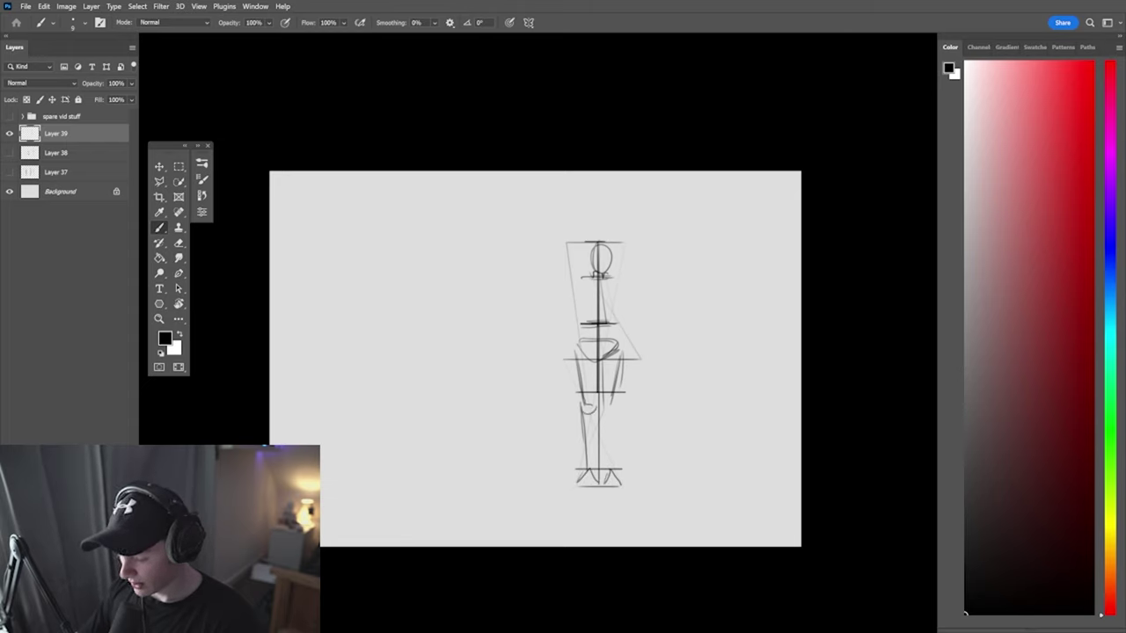
{"action": "left_click_drag", "start_coordinate": [621, 360], "coordinate": [611, 466]}
{"action": "left_click_drag", "start_coordinate": [612, 413], "coordinate": [610, 466]}
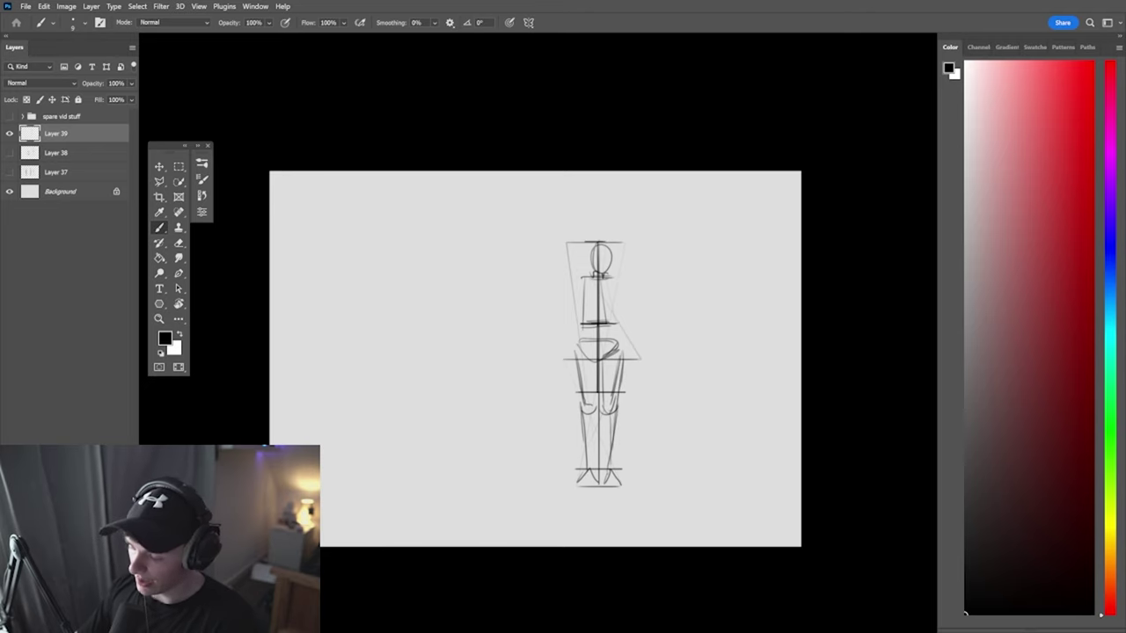
Box in the ribcage below the head and reinforce the head oval
{"action": "left_click_drag", "start_coordinate": [584, 281], "coordinate": [613, 282]}
{"action": "left_click_drag", "start_coordinate": [614, 281], "coordinate": [615, 322]}
{"action": "mouse_move", "coordinate": [584, 282]}
{"action": "left_mouse_down"}
{"action": "mouse_move", "coordinate": [582, 323]}
{"action": "mouse_move", "coordinate": [614, 322]}
{"action": "left_mouse_up"}
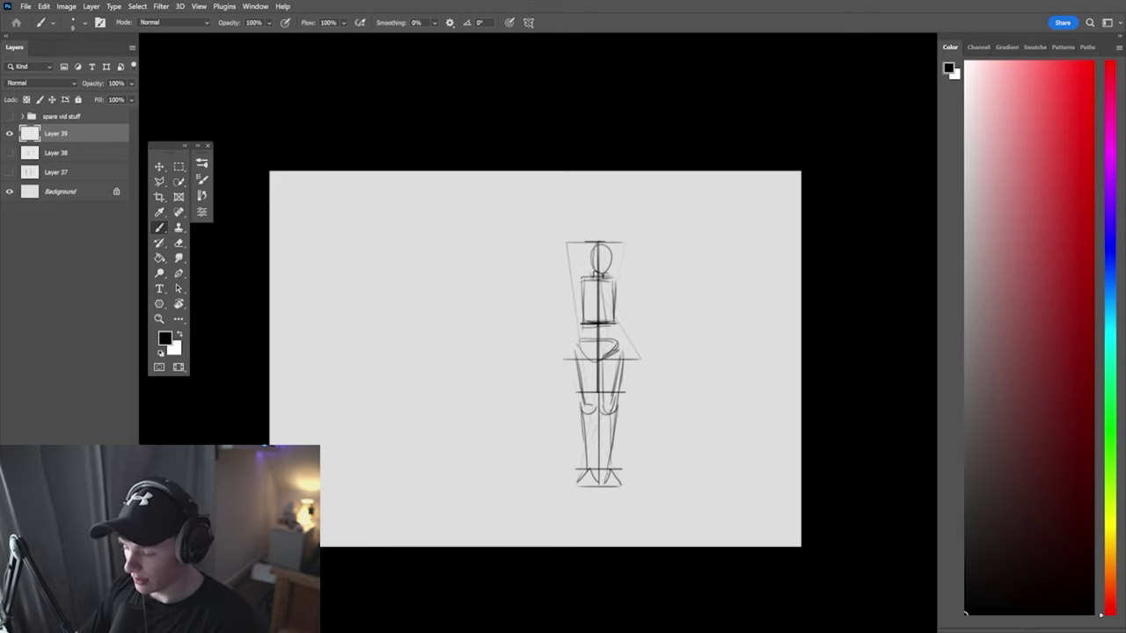
{"action": "mouse_move", "coordinate": [594, 246]}
{"action": "left_mouse_down"}
{"action": "mouse_move", "coordinate": [609, 272]}
{"action": "mouse_move", "coordinate": [577, 289]}
{"action": "mouse_move", "coordinate": [572, 322]}
{"action": "left_mouse_up"}
Erase stray head lines, then sketch the upper arm, both forearms and a right hand
{"action": "key", "text": "e"}
{"action": "key", "text": "b"}
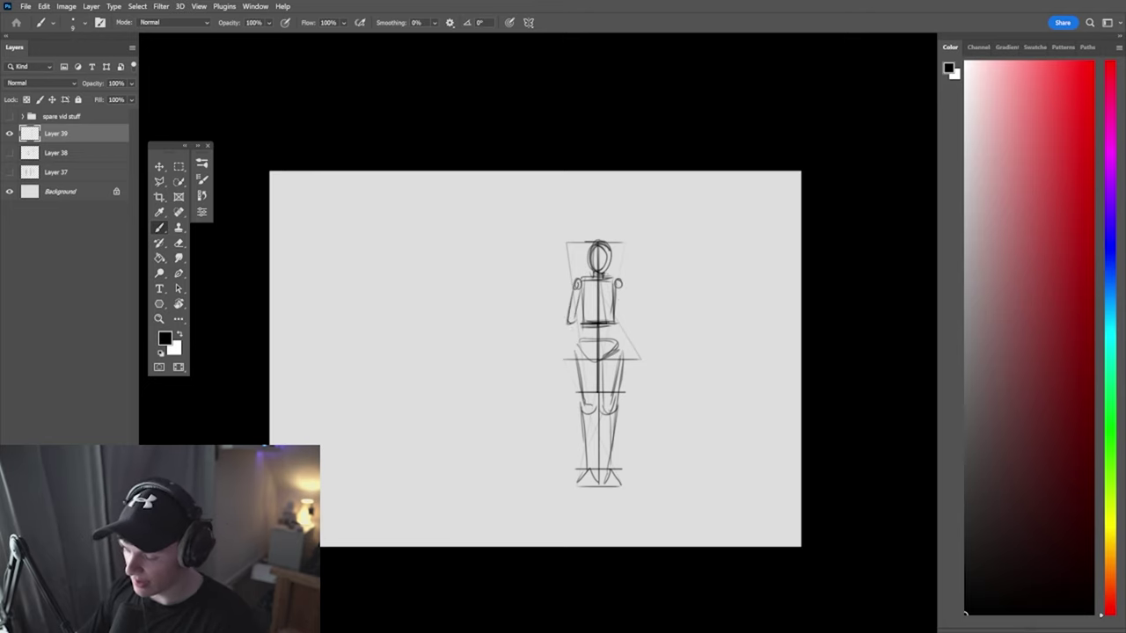
{"action": "mouse_move", "coordinate": [619, 290]}
{"action": "left_mouse_down"}
{"action": "mouse_move", "coordinate": [631, 326]}
{"action": "mouse_move", "coordinate": [567, 373]}
{"action": "left_mouse_up"}
{"action": "left_click_drag", "start_coordinate": [572, 327], "coordinate": [570, 366]}
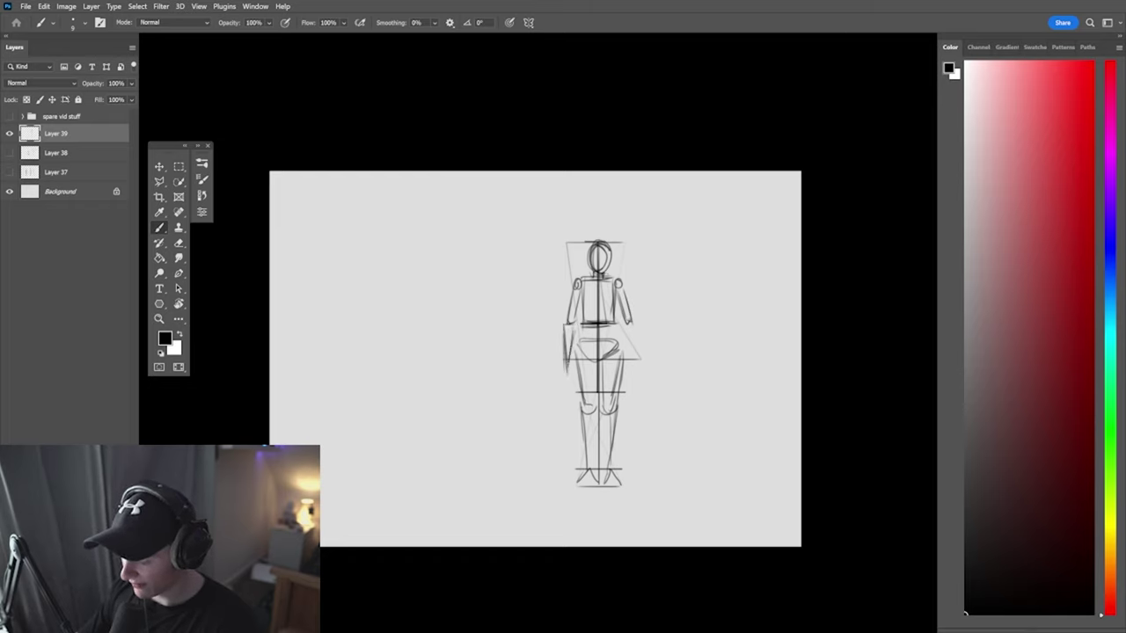
{"action": "left_click_drag", "start_coordinate": [625, 326], "coordinate": [634, 362]}
{"action": "left_click_drag", "start_coordinate": [625, 360], "coordinate": [628, 378]}
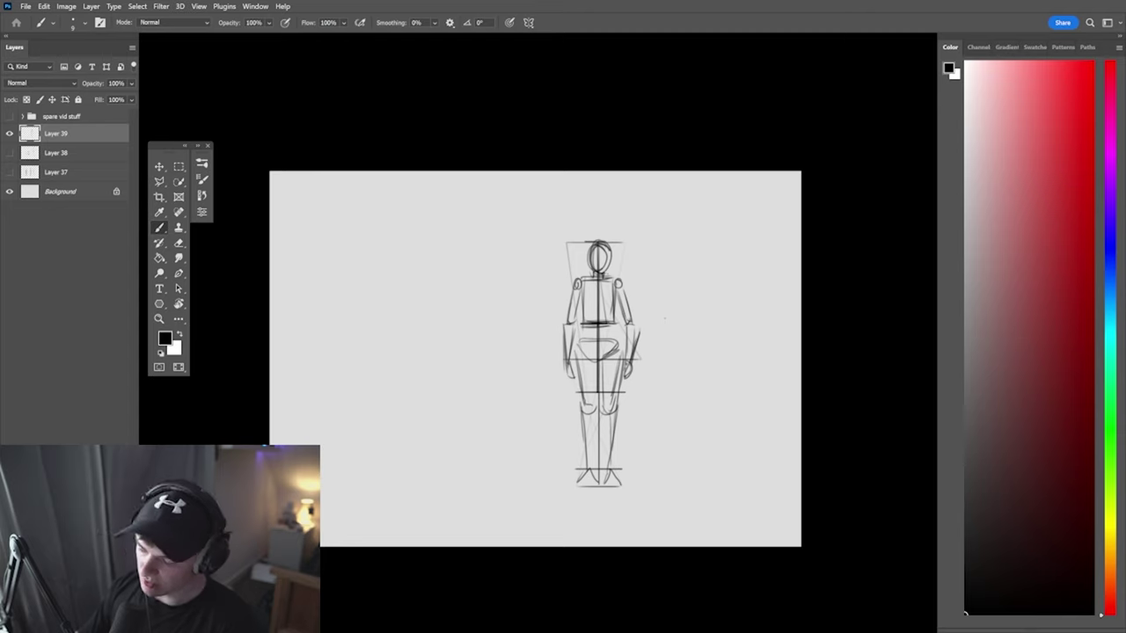
{"action": "left_click_drag", "start_coordinate": [631, 326], "coordinate": [635, 362]}
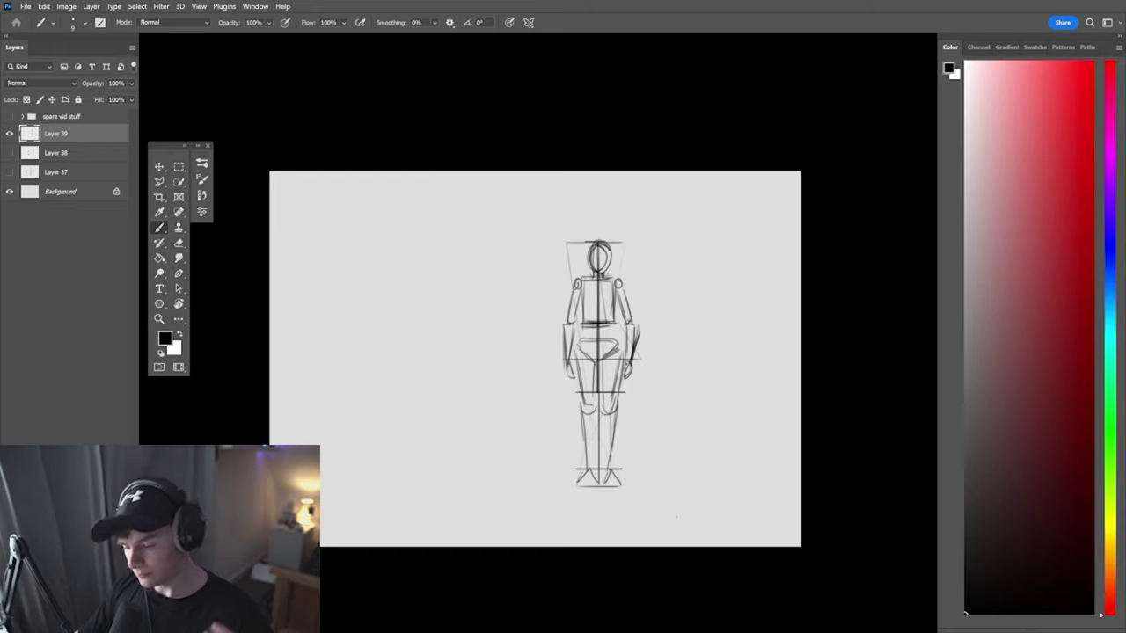
Pick red as the painting colour in the Color panel
{"action": "left_click", "coordinate": [1092, 65]}
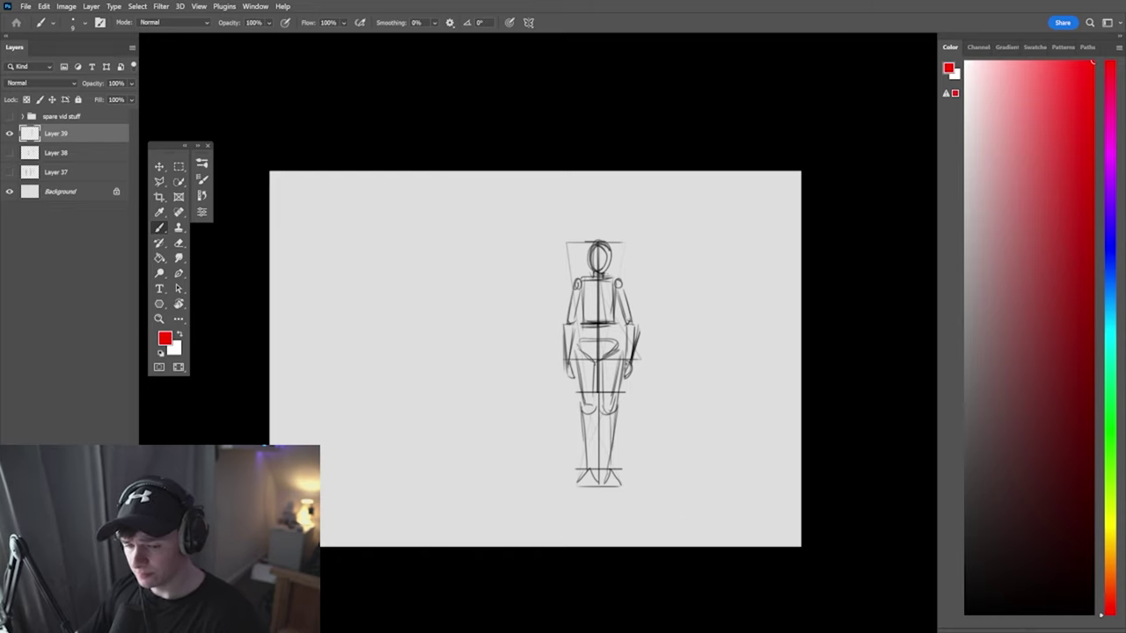
{"action": "left_click_drag", "start_coordinate": [722, 189], "coordinate": [528, 519]}
{"action": "key", "text": "ctrl+z"}
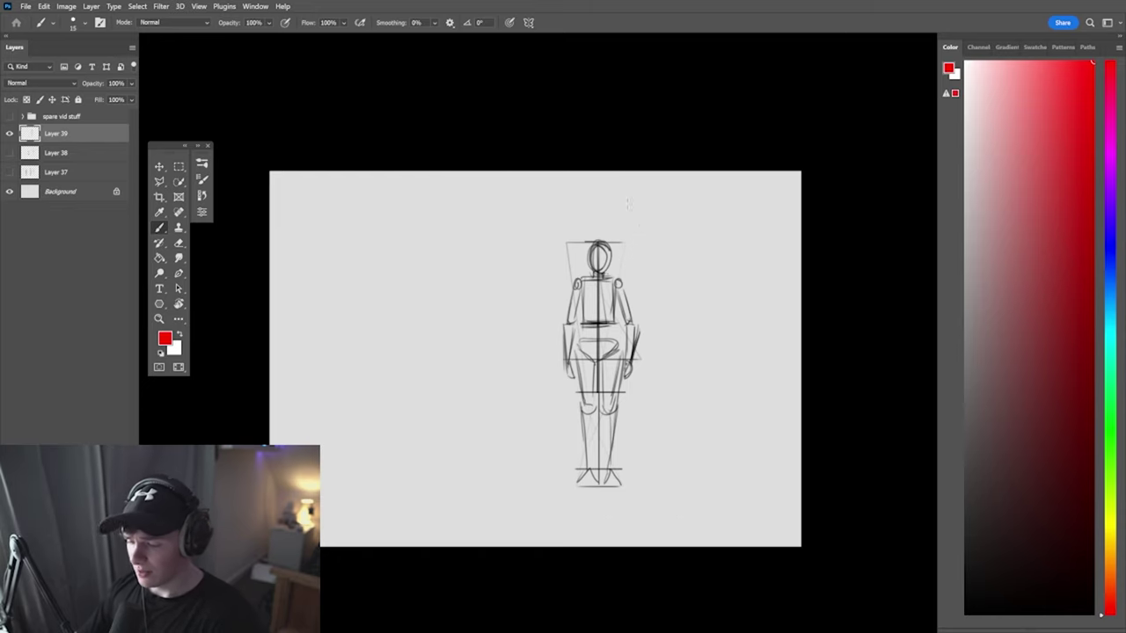
Draw two red curves around the mannequin, undoing each one
{"action": "left_click_drag", "start_coordinate": [615, 202], "coordinate": [571, 207]}
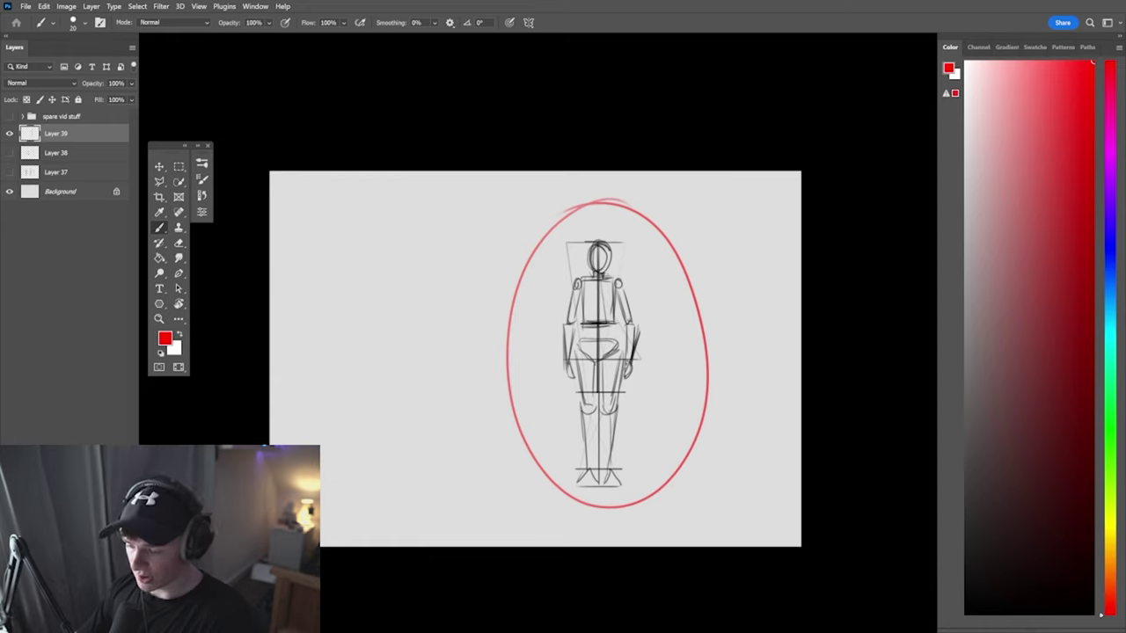
{"action": "key", "text": "ctrl+z"}
{"action": "left_click_drag", "start_coordinate": [615, 203], "coordinate": [606, 204]}
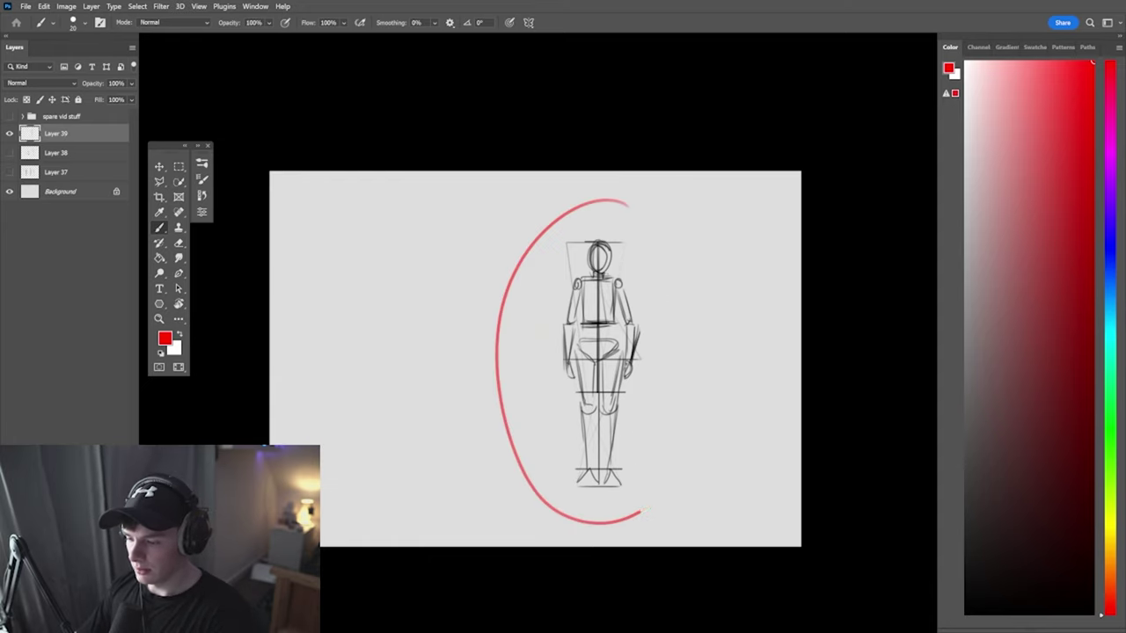
{"action": "key", "text": "ctrl+z"}
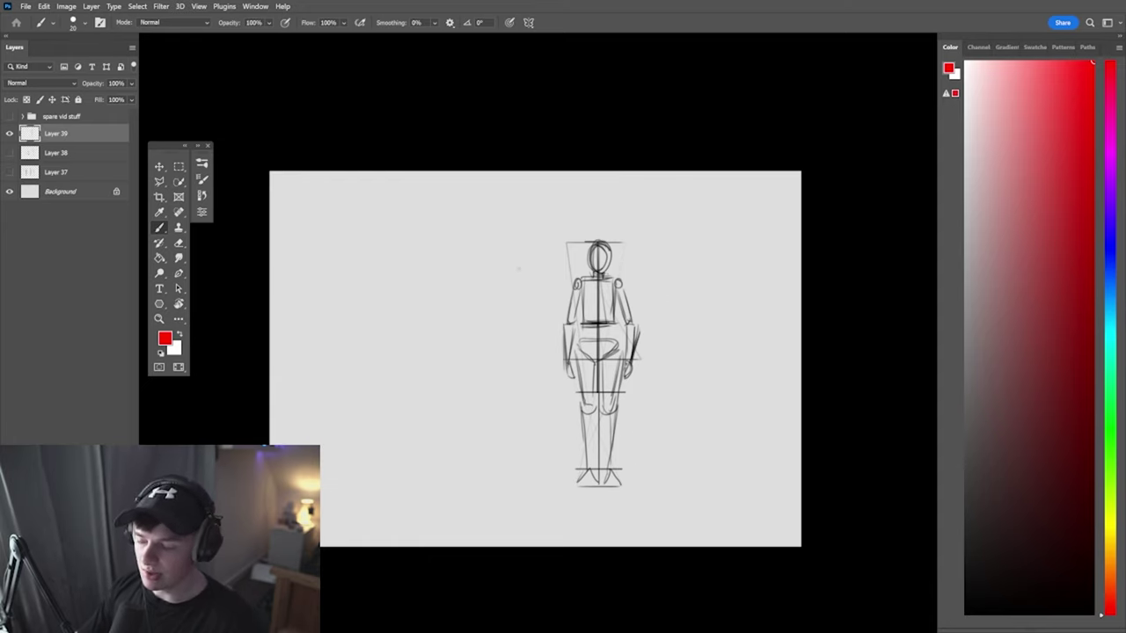